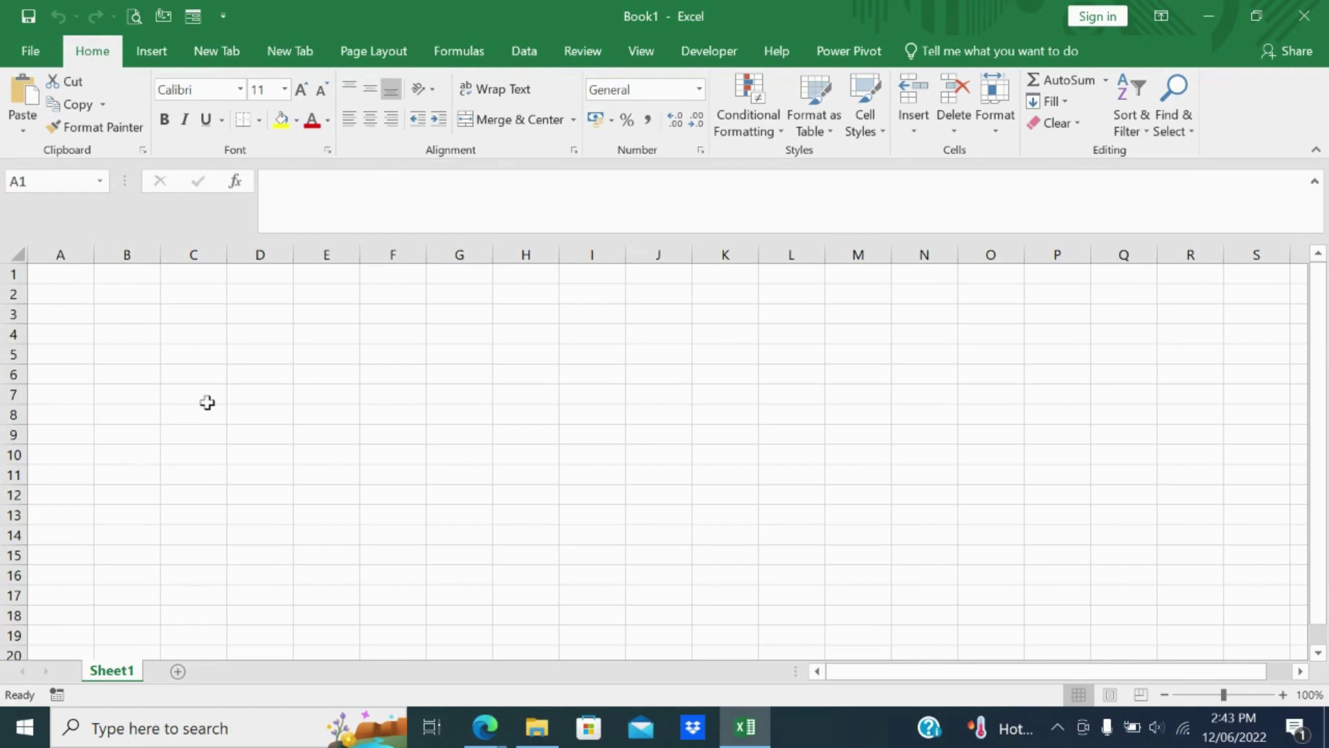
- Enter Renwileducate in cell C3 and autofit the width of column C to the text
click(214, 315)
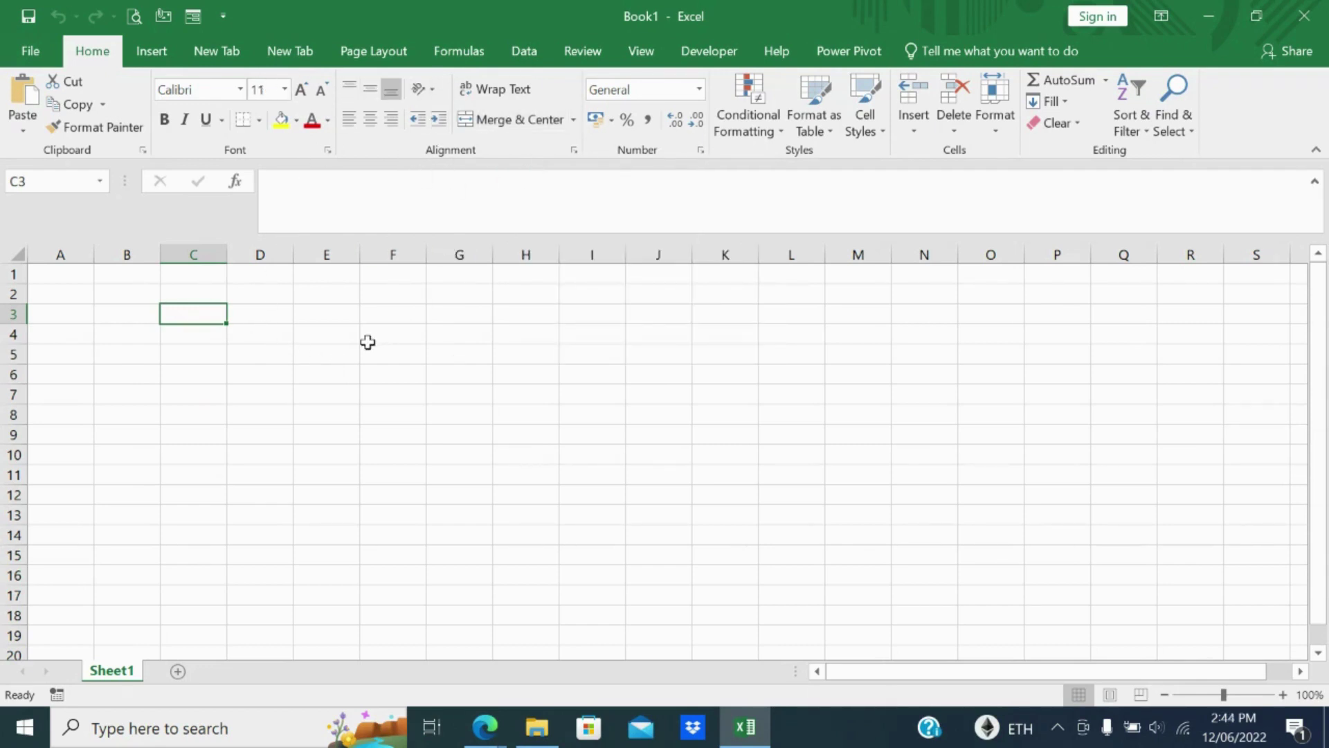
text(R)
text(enu)
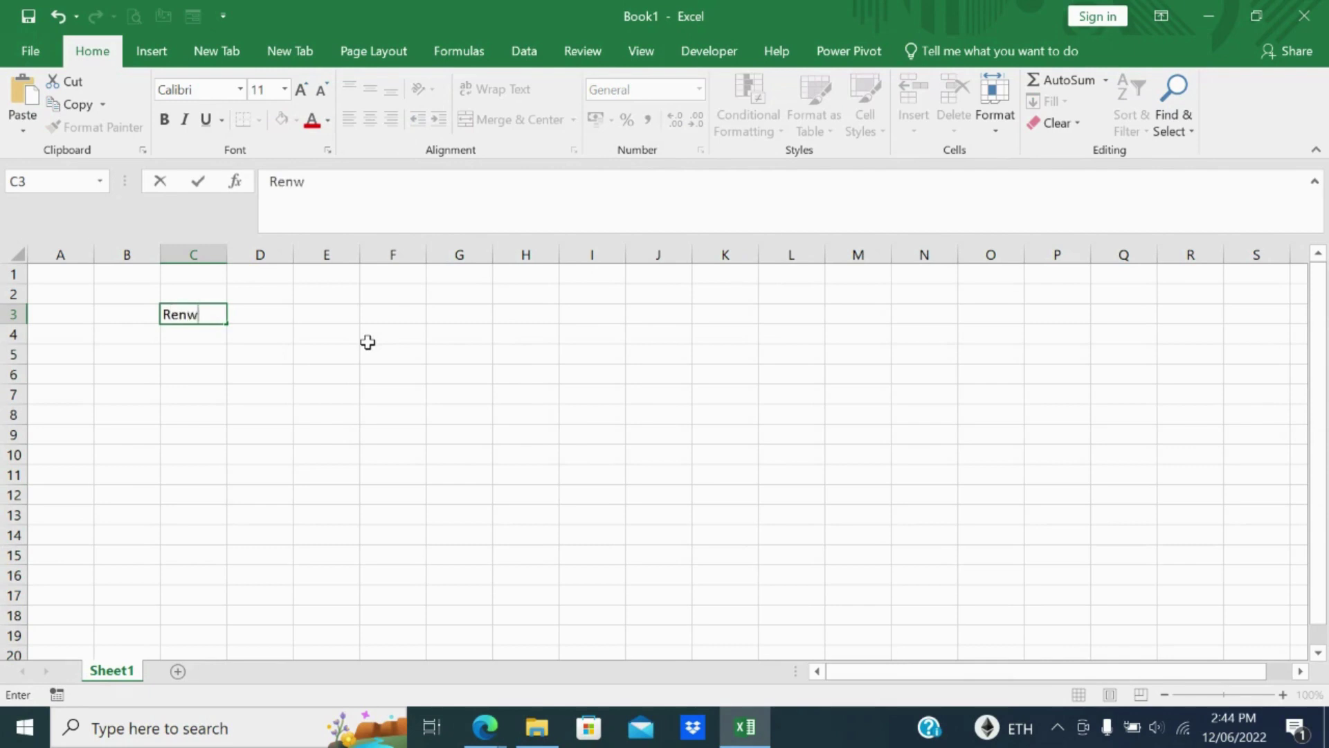
key(BackSpace)
text(wileducate)
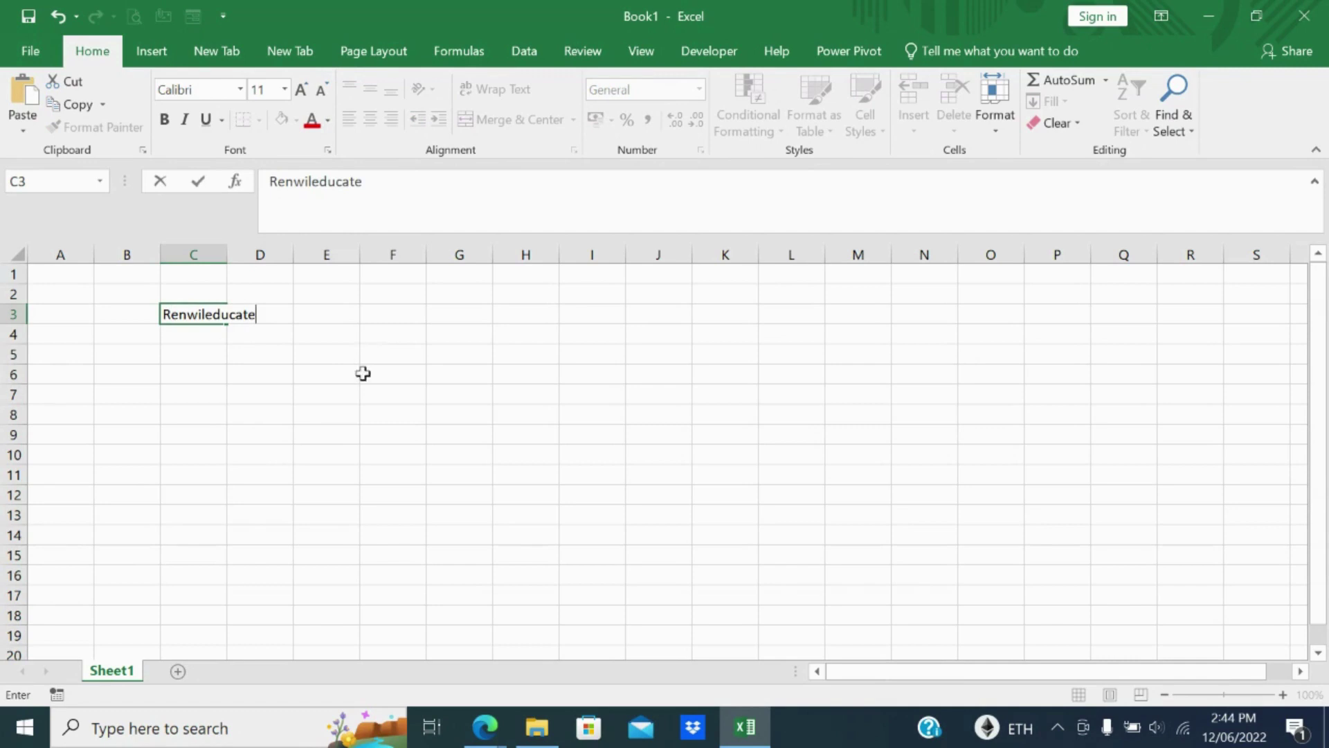
click(364, 374)
double_click(229, 256)
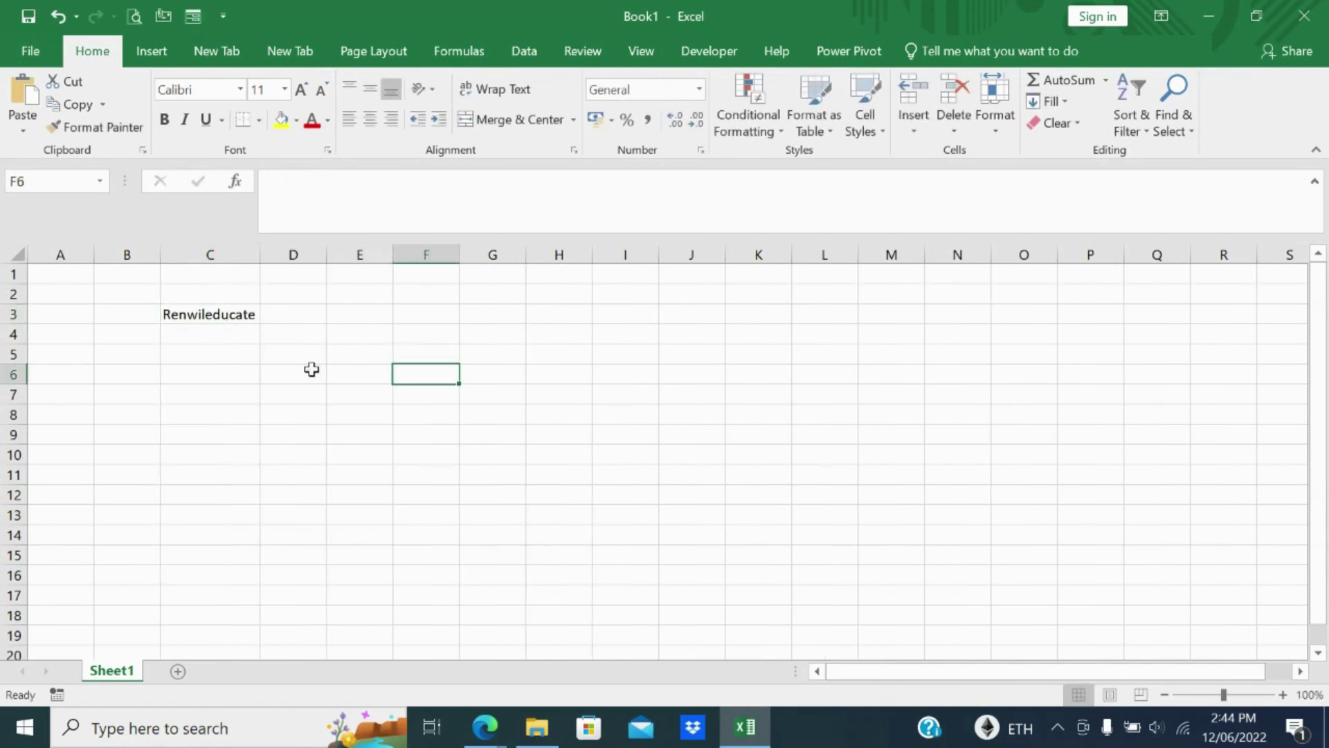
- Enlarge the font of the text in cell C3 to size 28
click(193, 316)
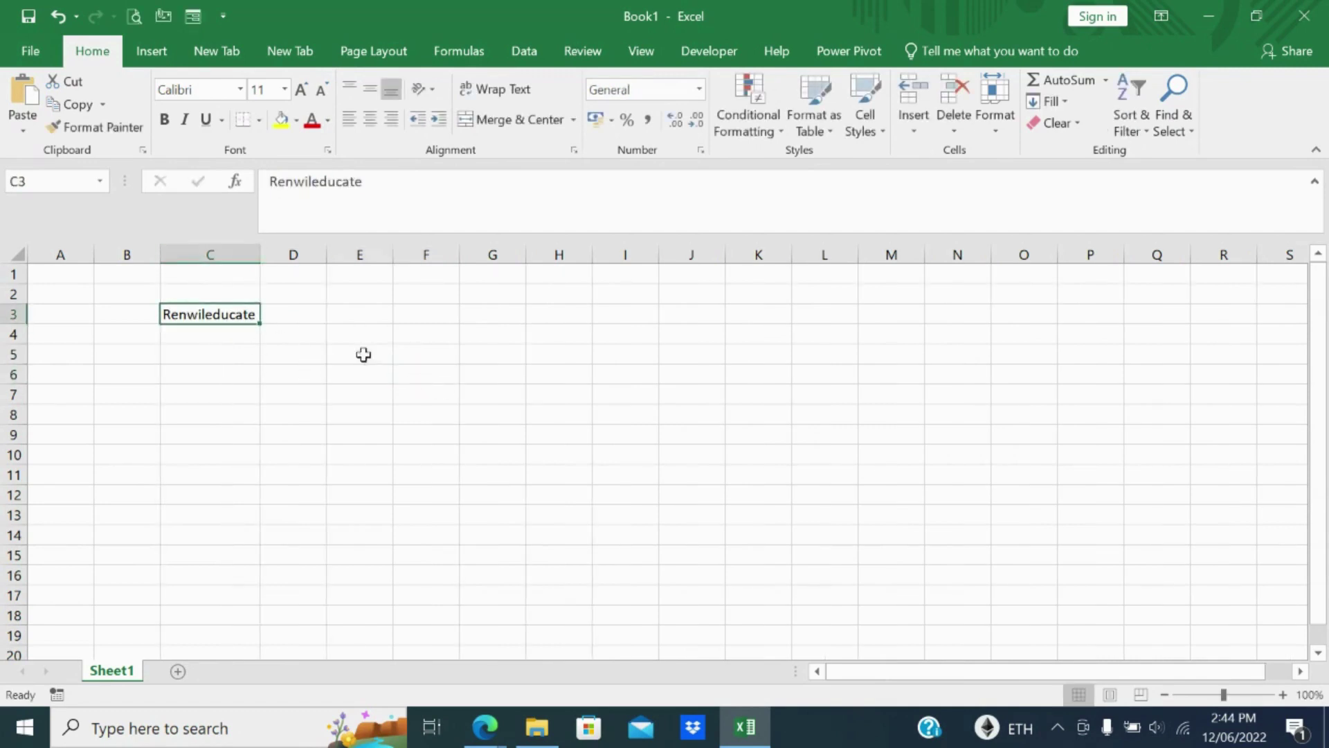
click(301, 89)
click(301, 89)
click(302, 89)
click(301, 90)
click(301, 89)
click(301, 89)
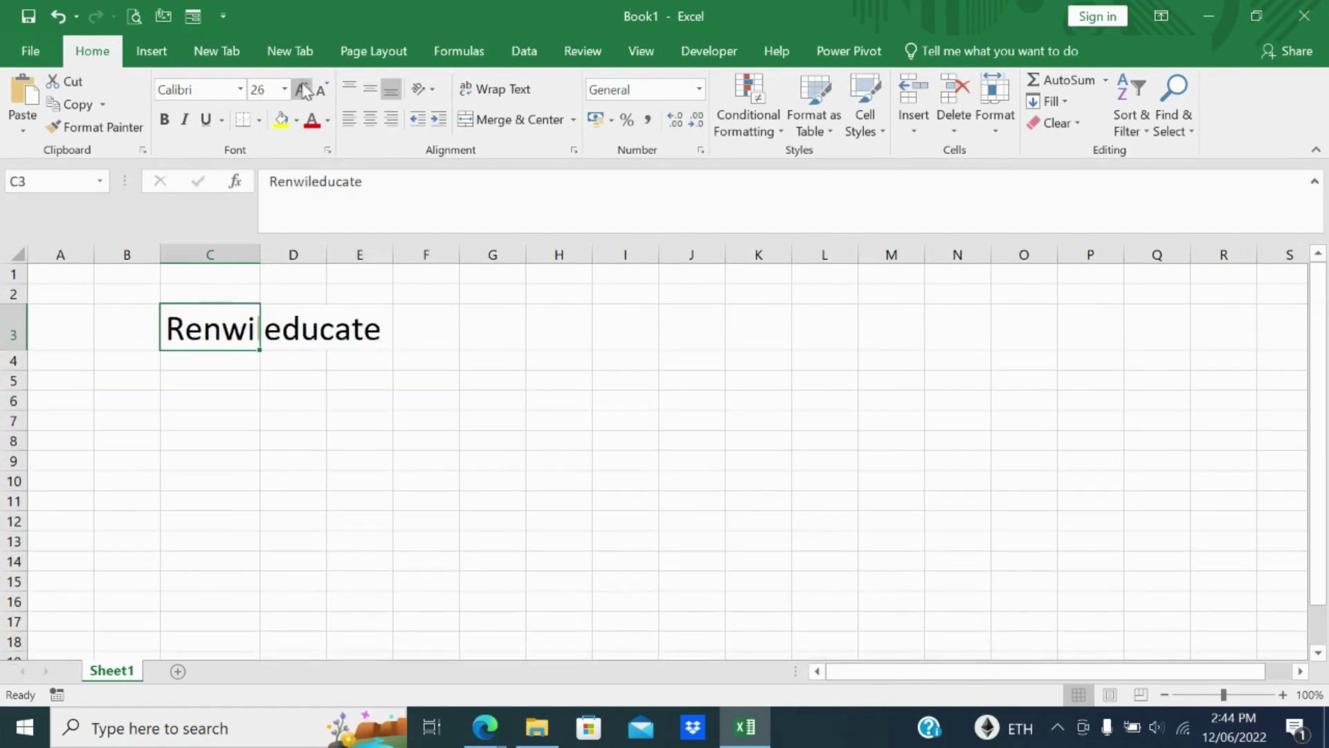
click(301, 90)
click(293, 444)
- Top-align cell C3 and autofit column C to the enlarged text
click(214, 335)
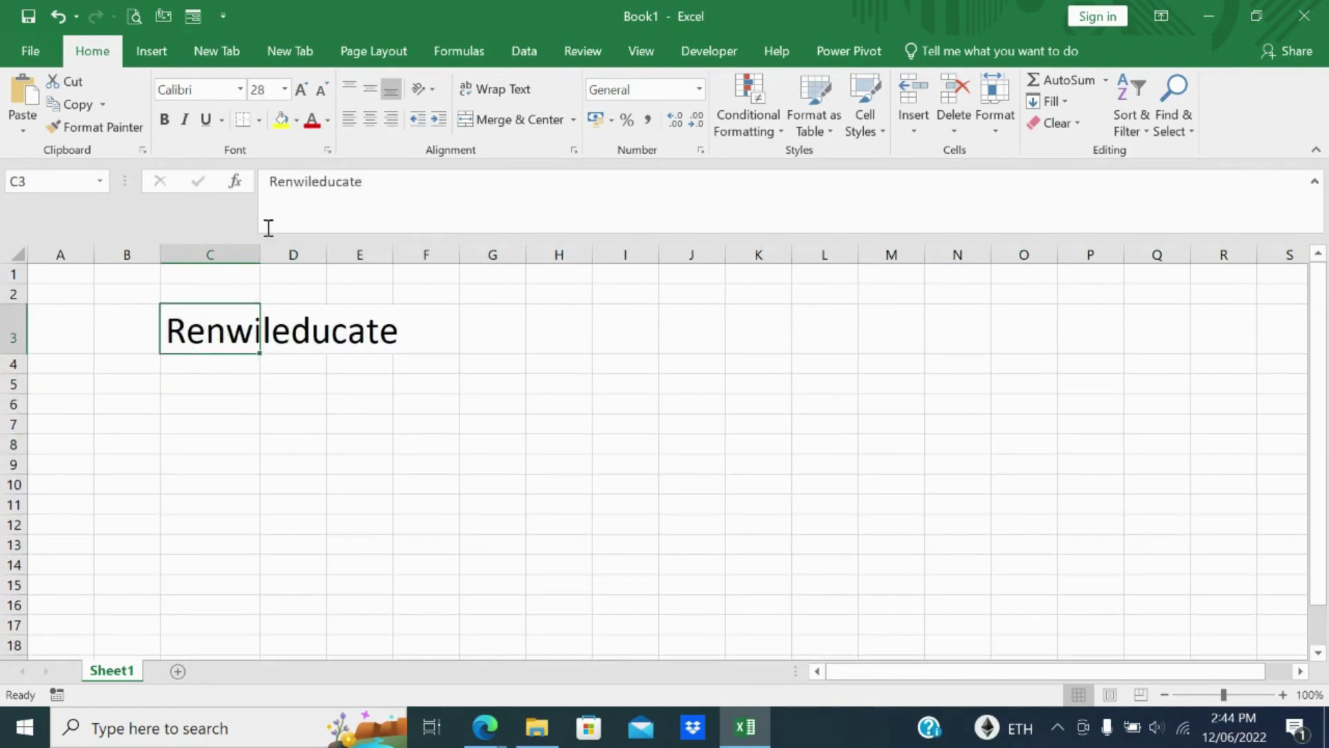
click(354, 97)
double_click(261, 256)
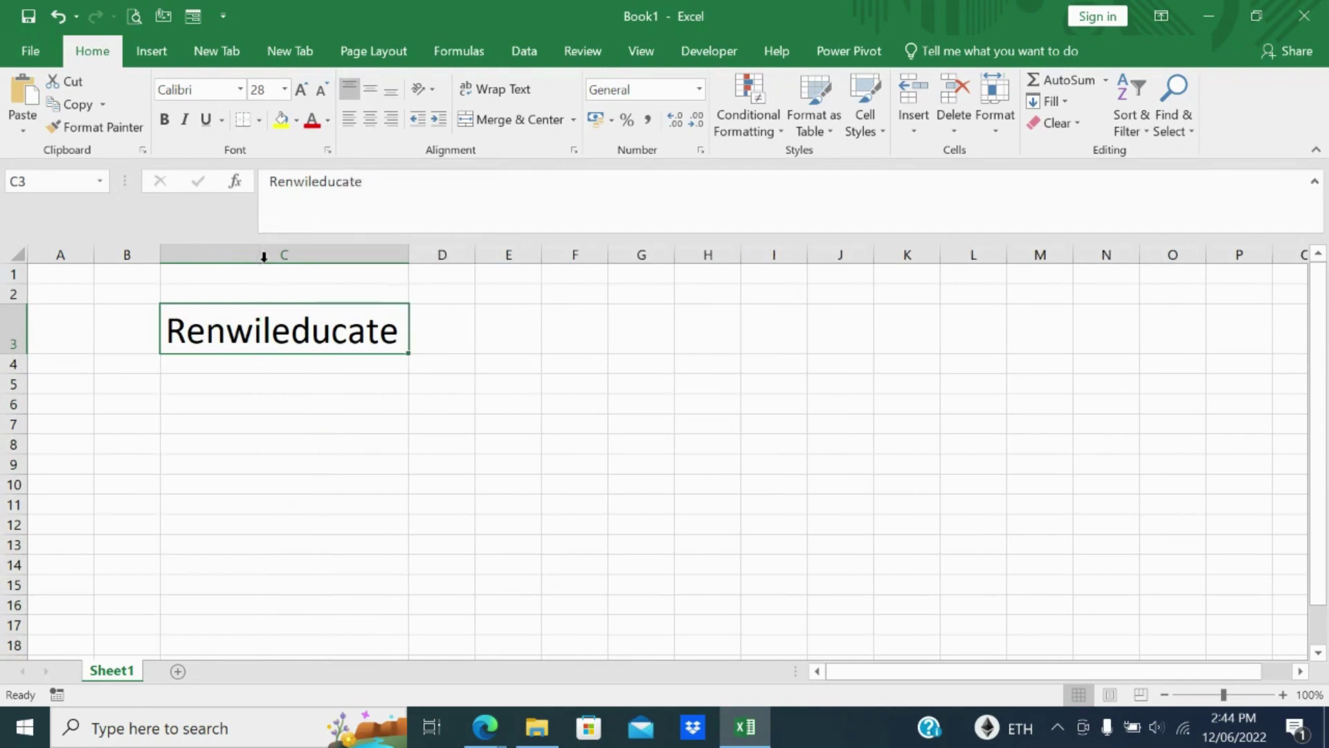
click(246, 420)
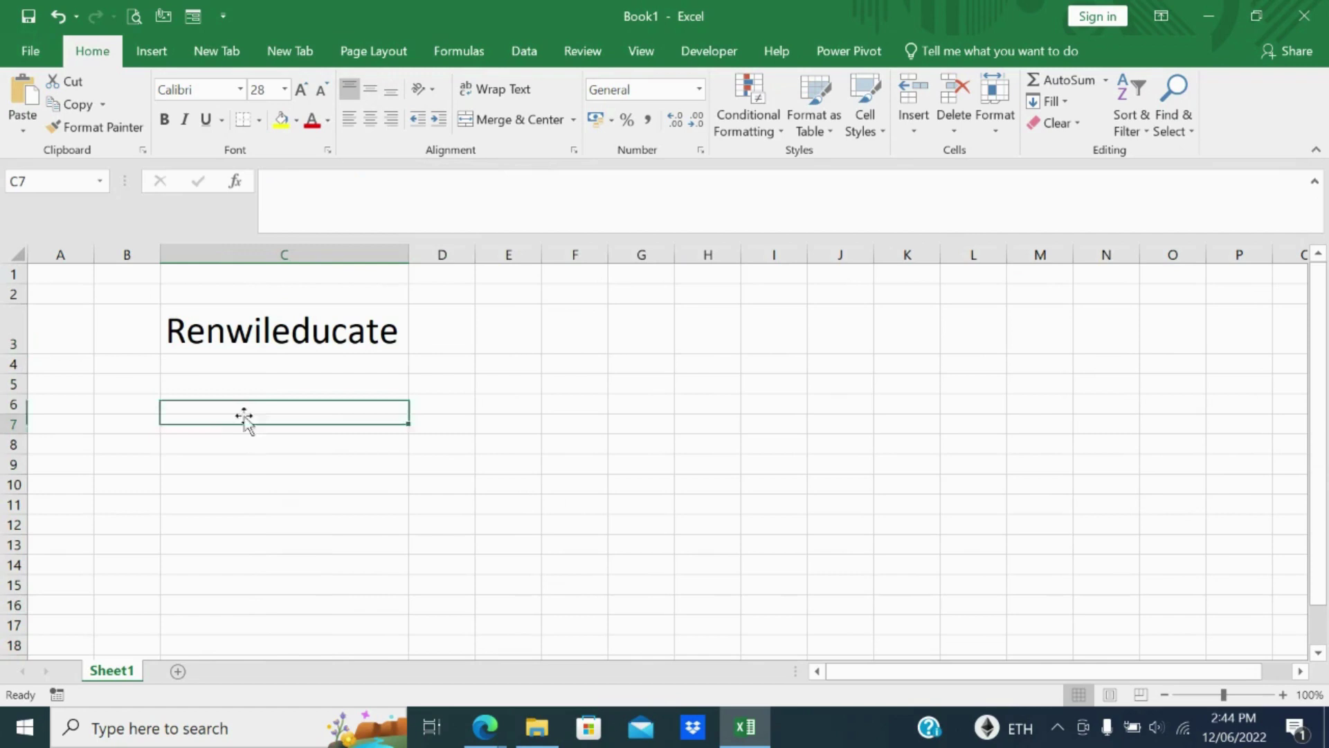
- Align the text in cell C3 to the top and left of the cell
click(262, 331)
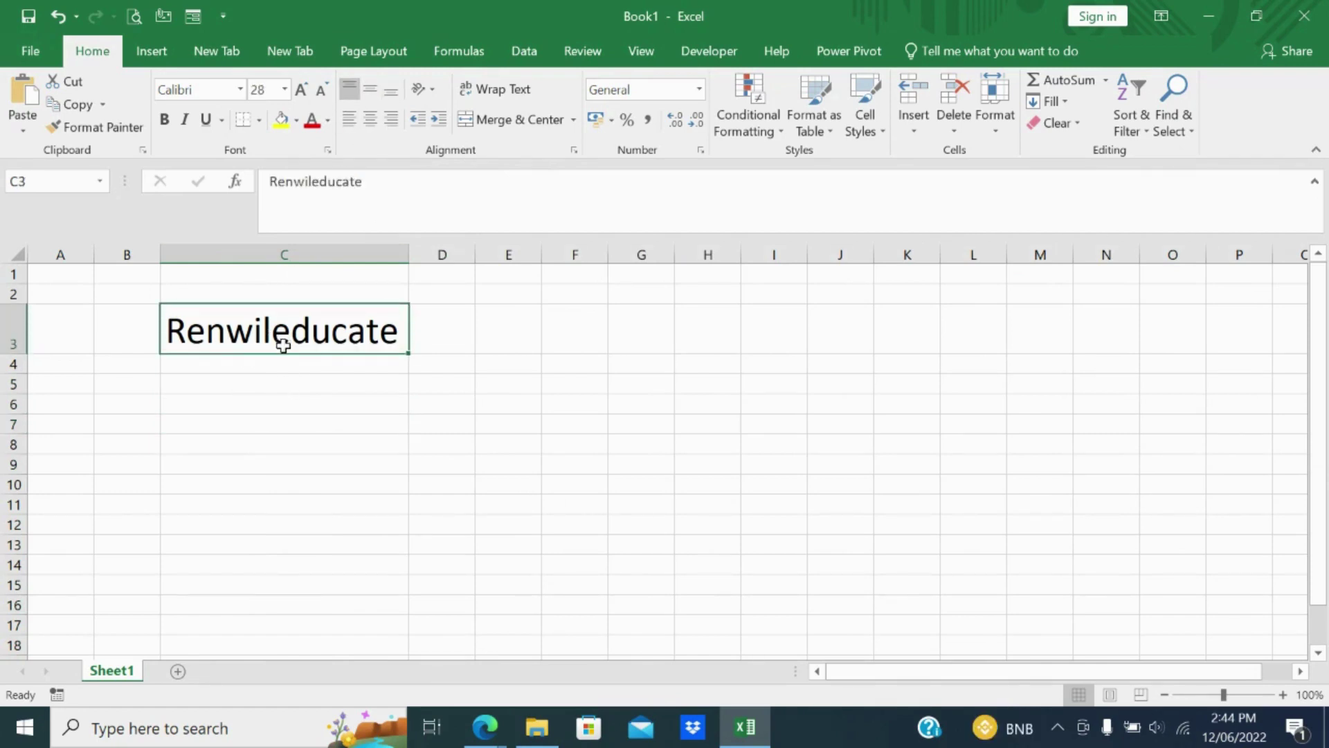
click(350, 88)
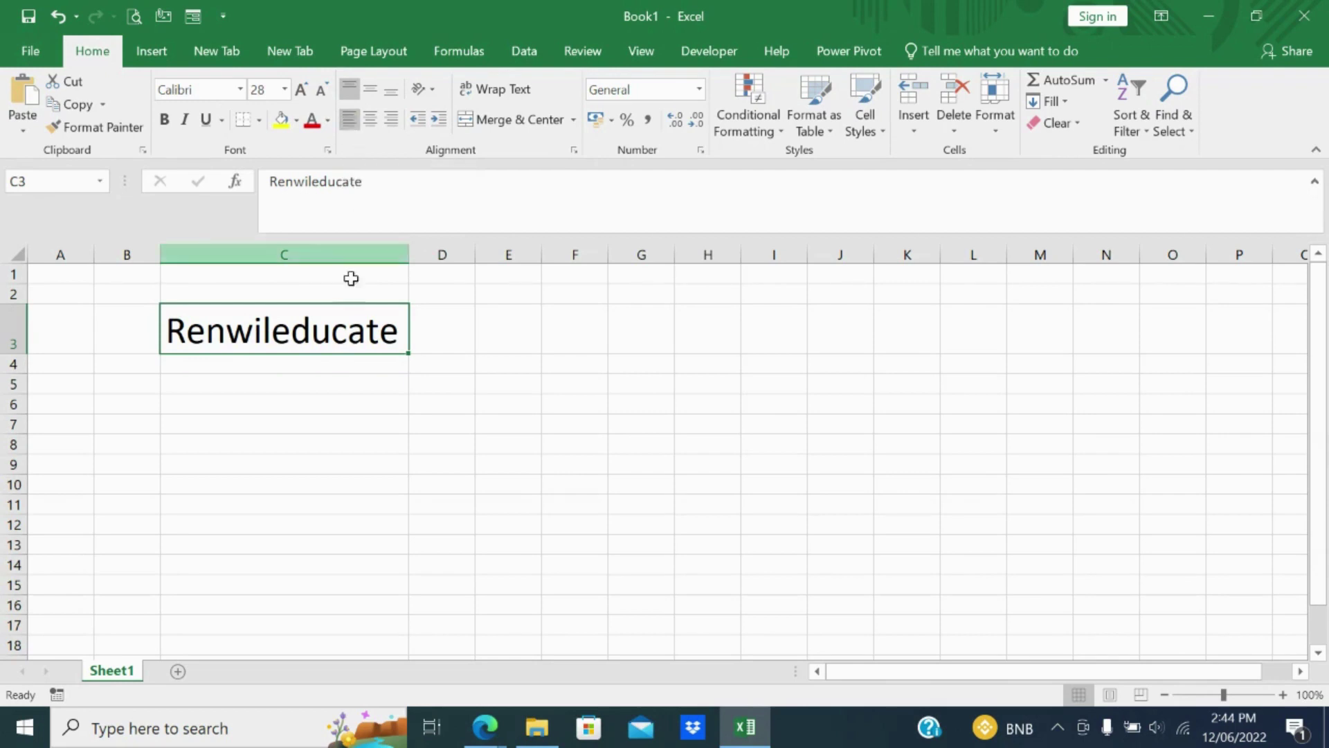
click(348, 119)
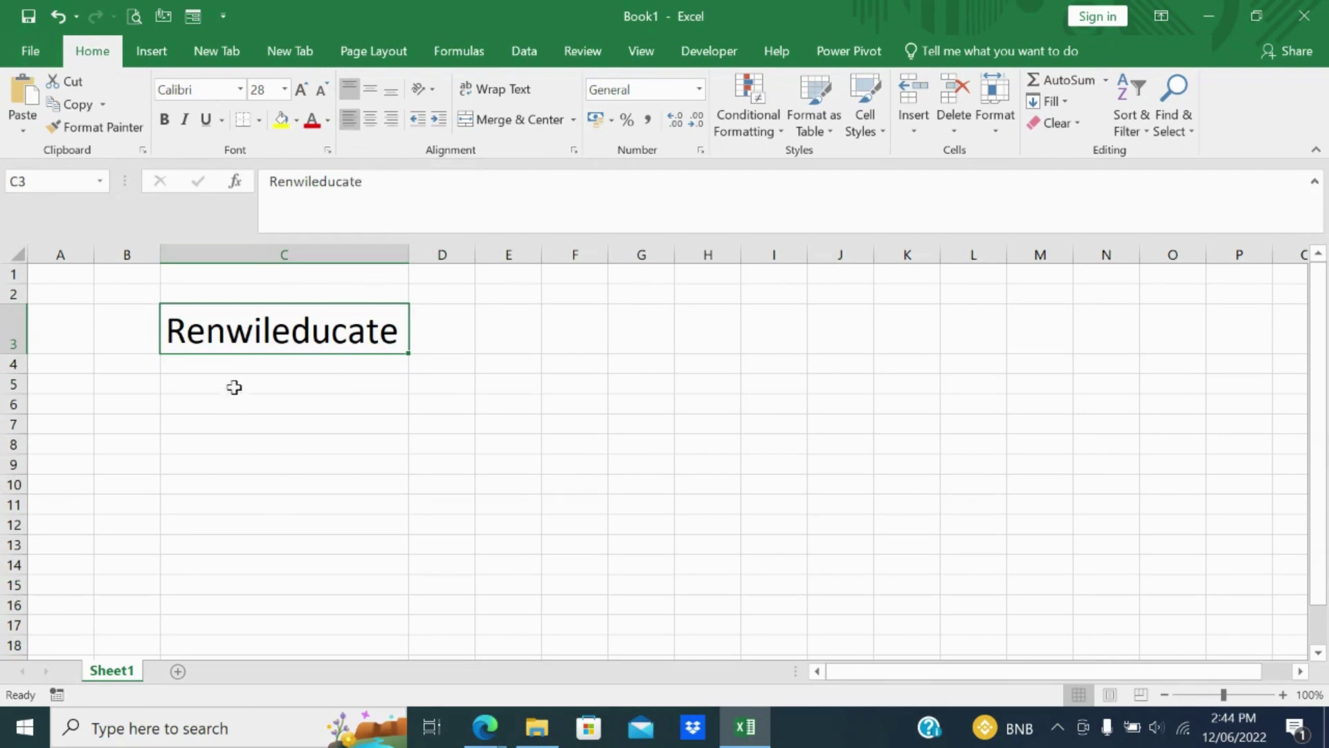
- Try center and right alignment on cell C3, followed by middle and bottom alignment
click(371, 123)
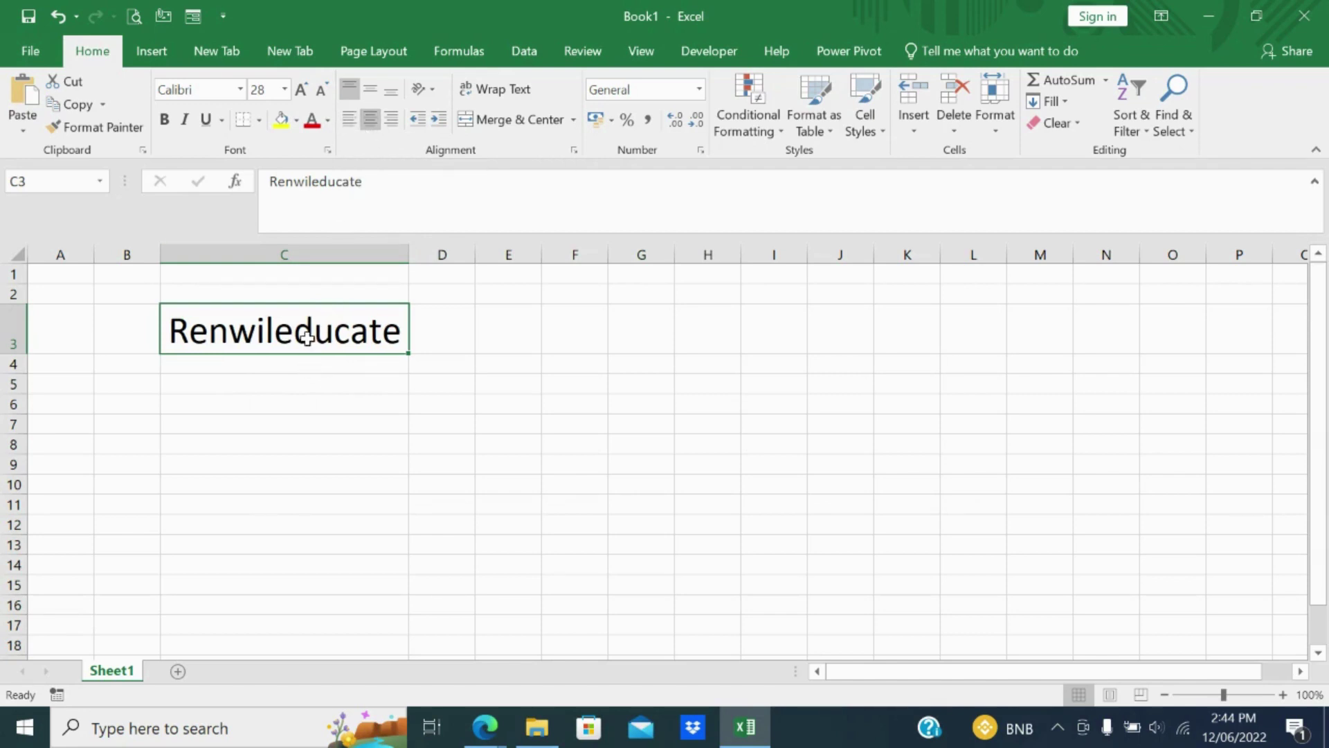
click(398, 124)
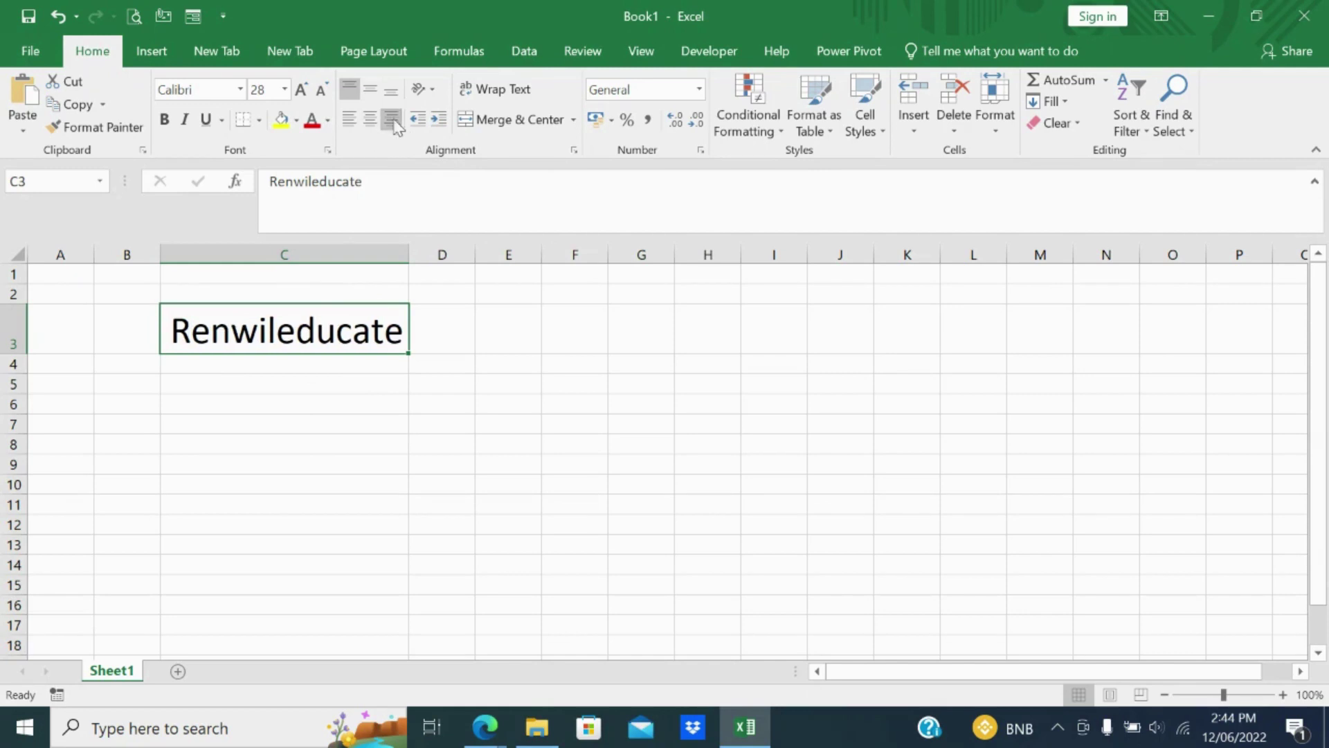
click(378, 96)
click(395, 97)
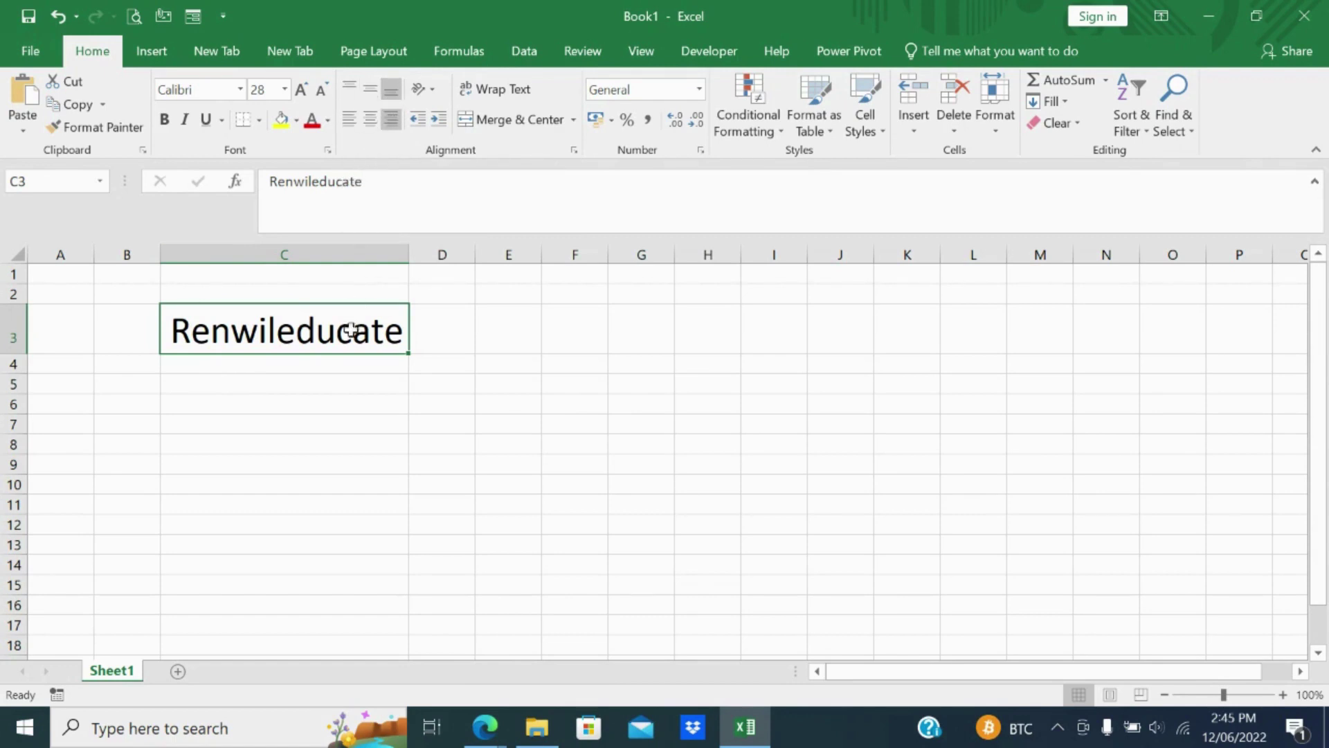
- Center the text in cell C3 horizontally and middle-align it vertically
click(326, 388)
click(322, 343)
click(371, 119)
click(371, 89)
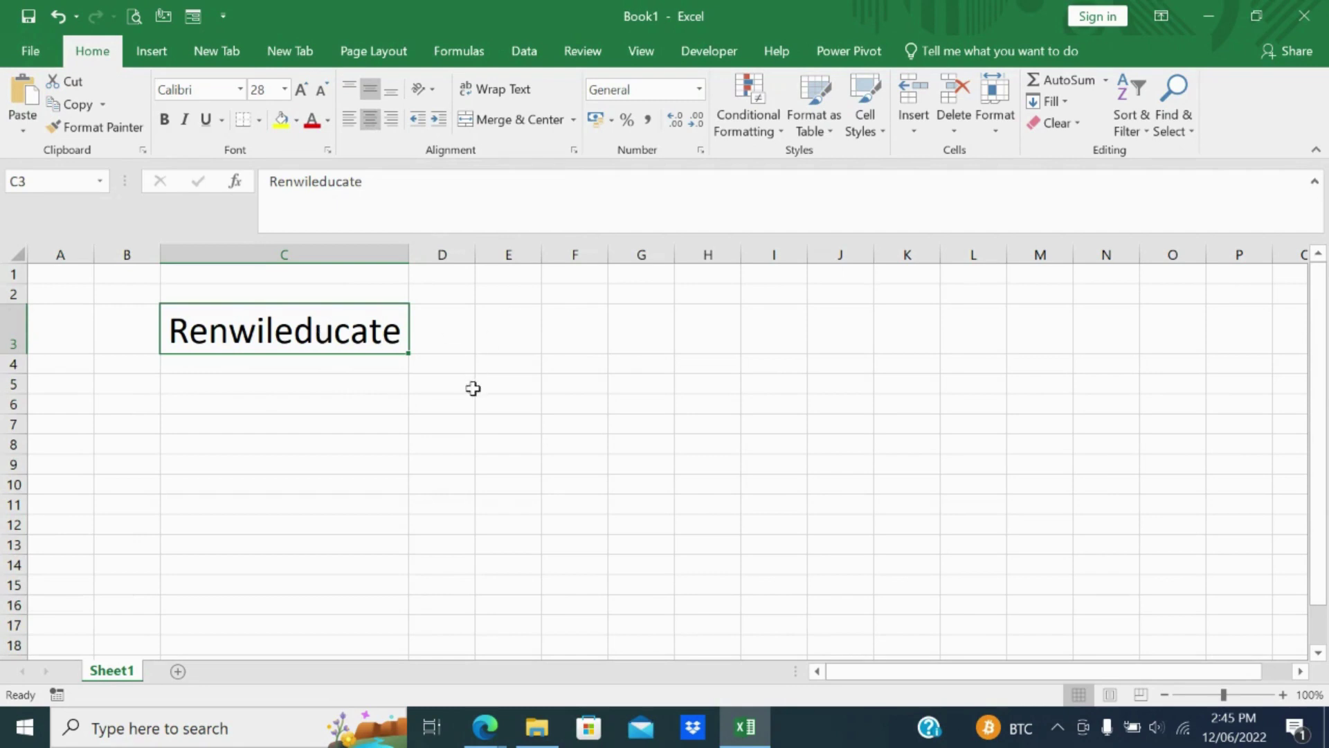
- Try the Angle Counterclockwise orientation on cell C3, followed by Angle Clockwise
click(428, 90)
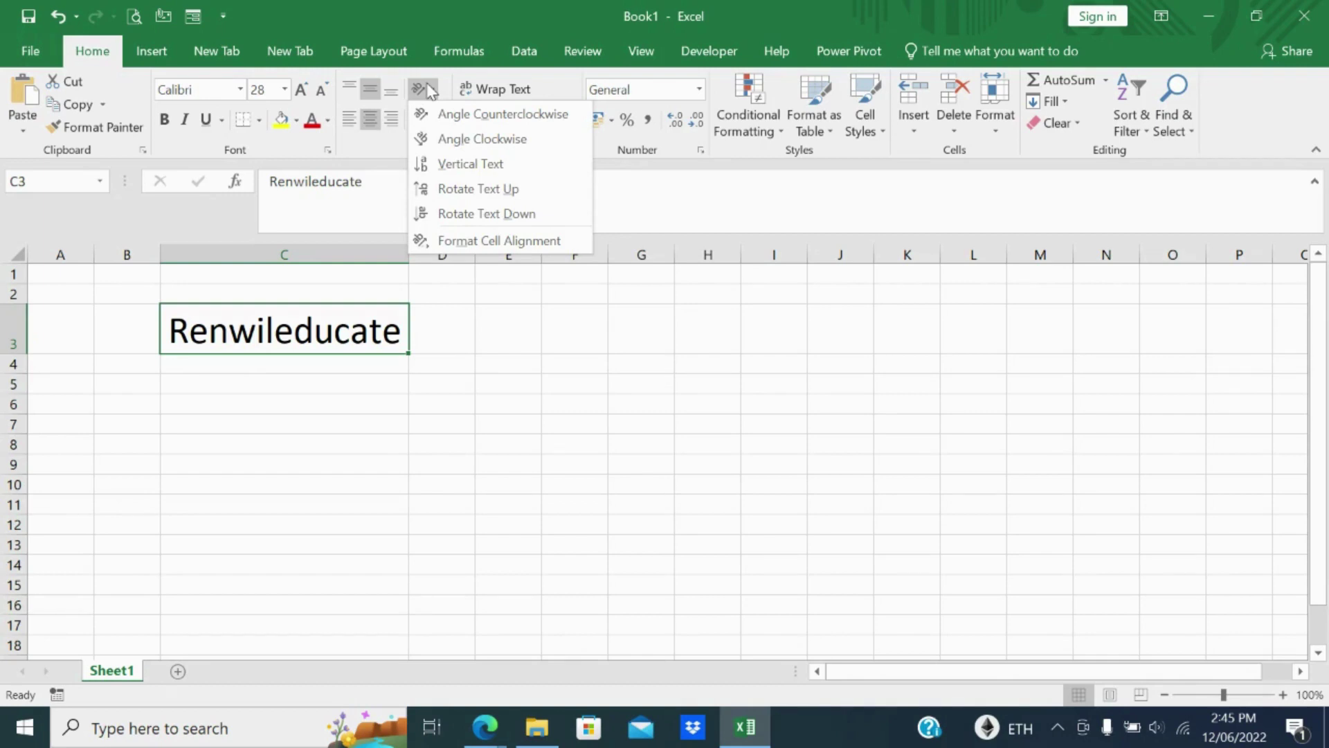
click(438, 114)
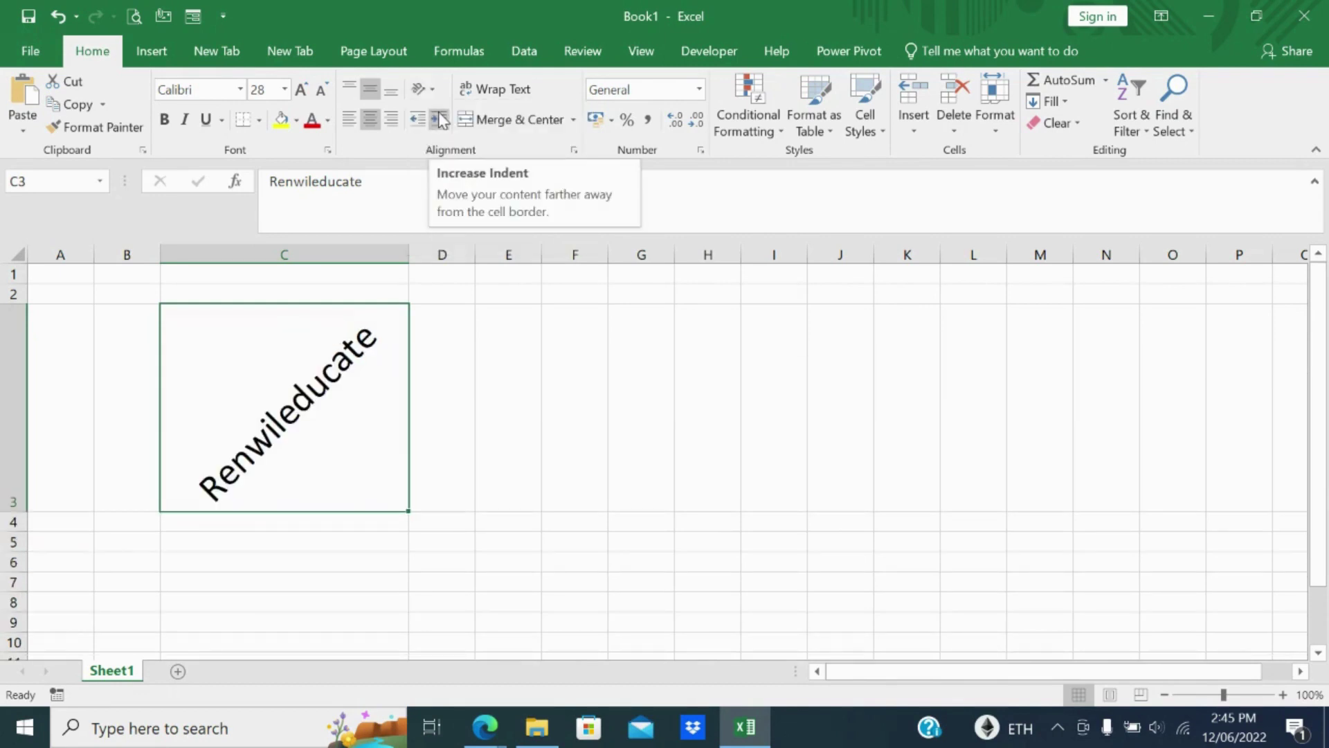
click(419, 89)
click(447, 141)
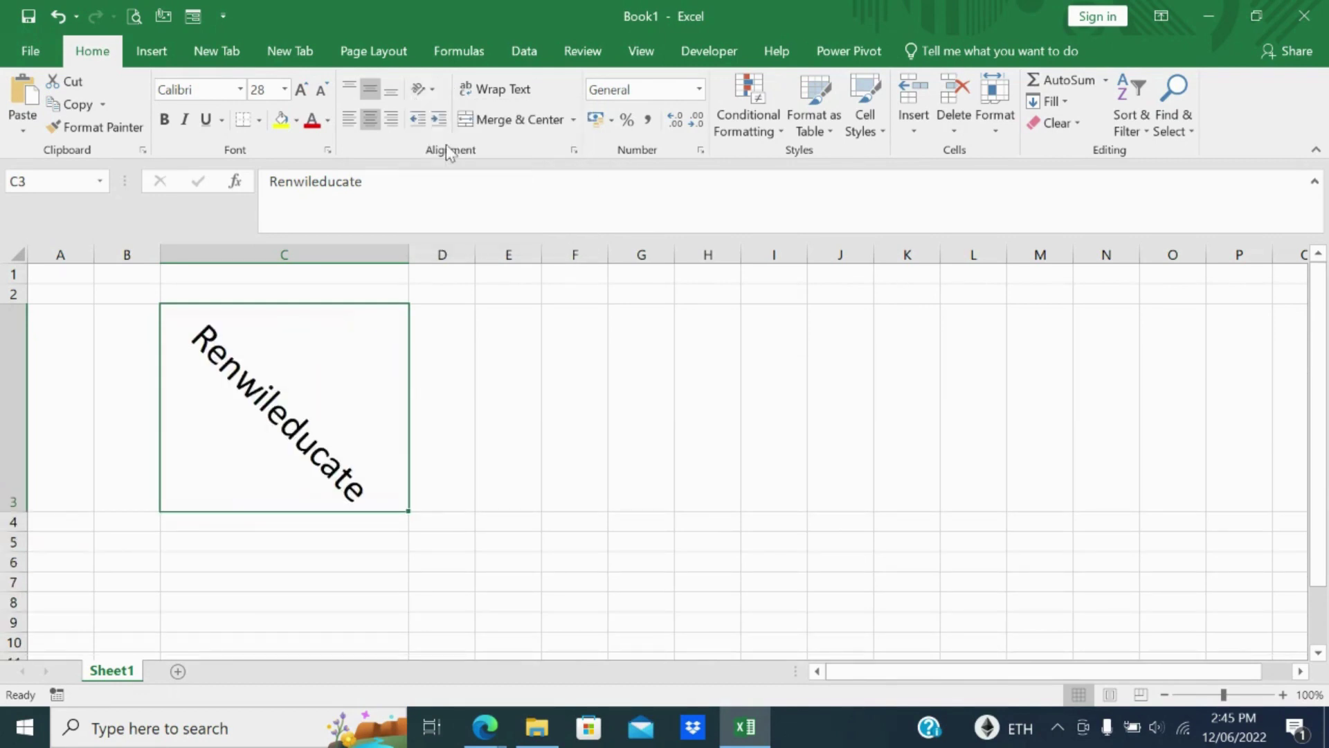
- Try the Vertical Text orientation on cell C3, followed by Rotate Text Up
click(424, 90)
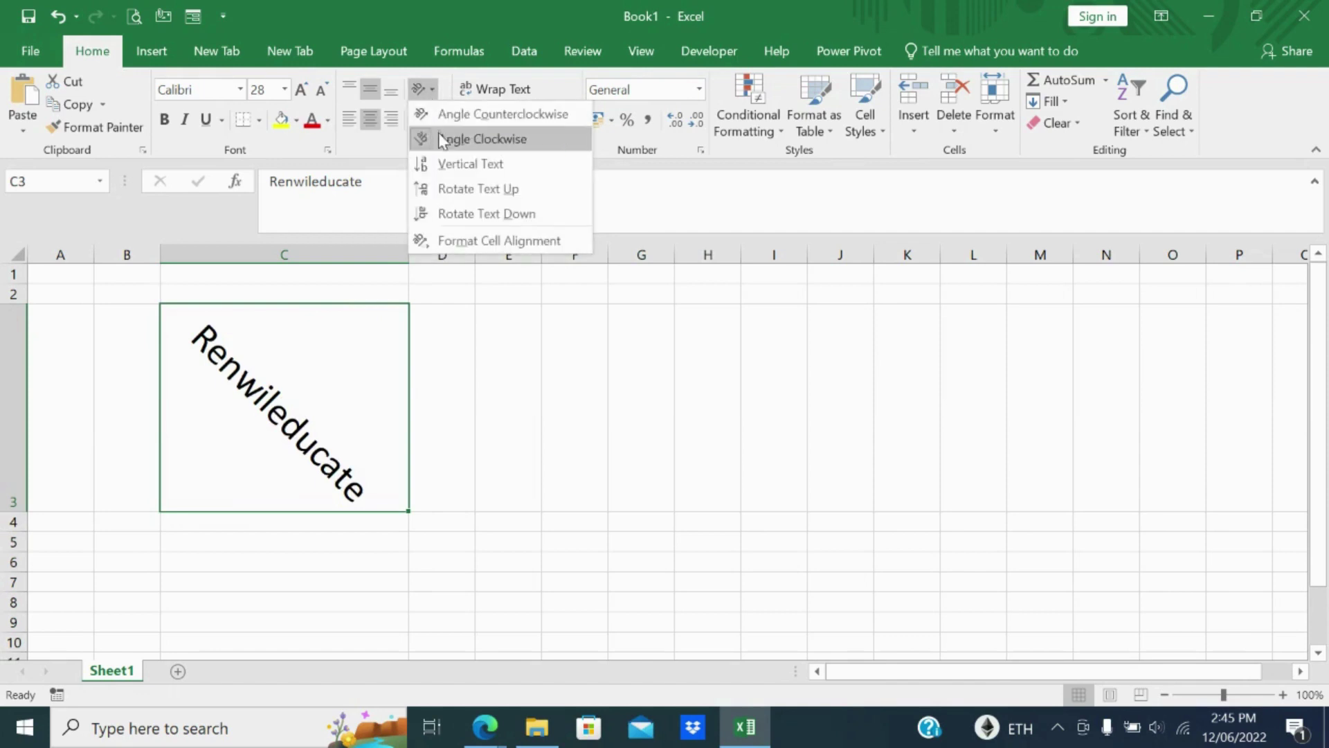
click(445, 164)
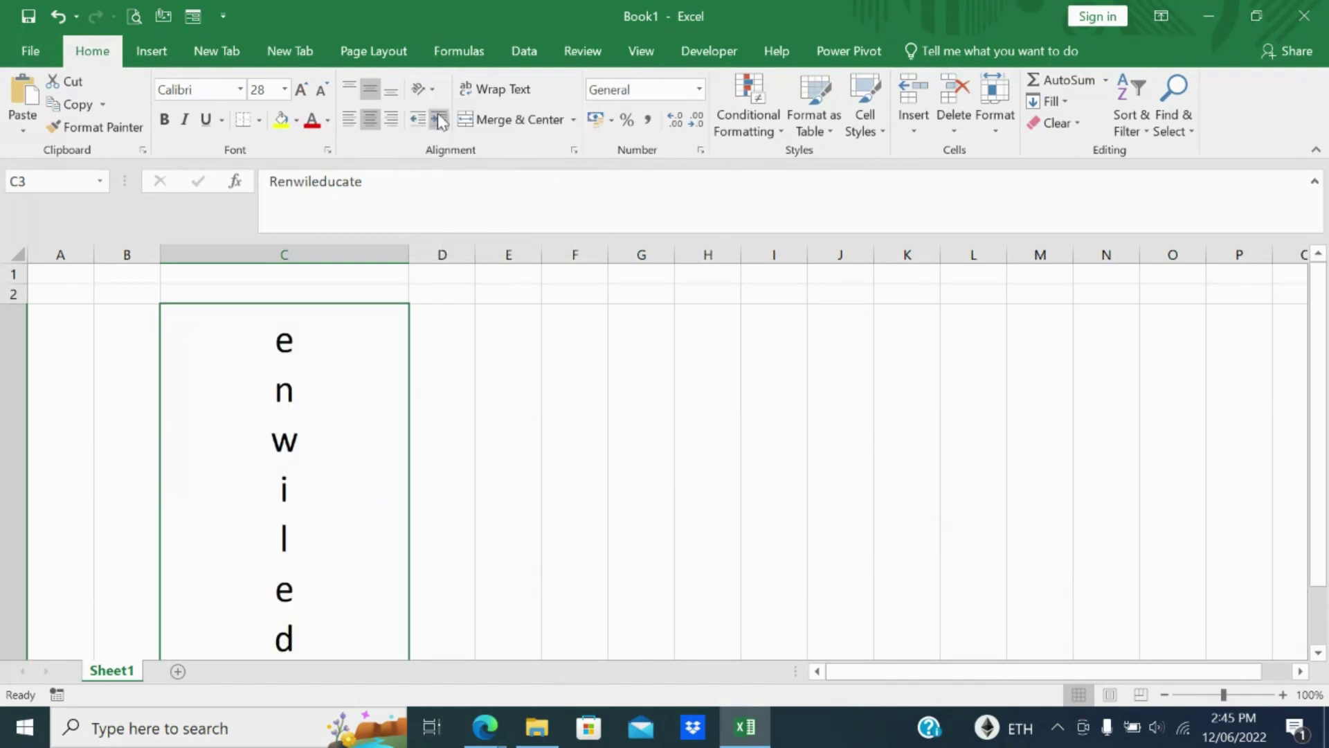
click(423, 88)
click(446, 190)
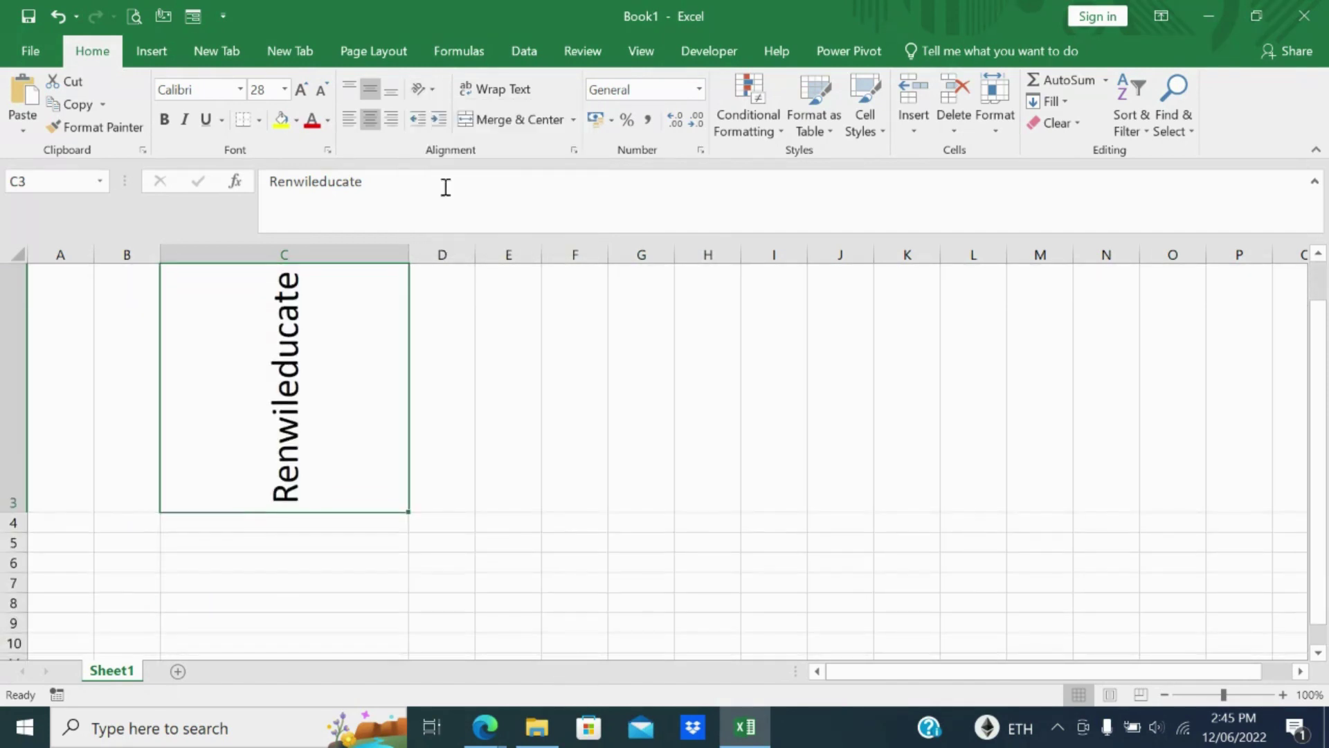
- Try the Rotate Text Down orientation on cell C3 and view its cell alignment settings without changing them
click(424, 88)
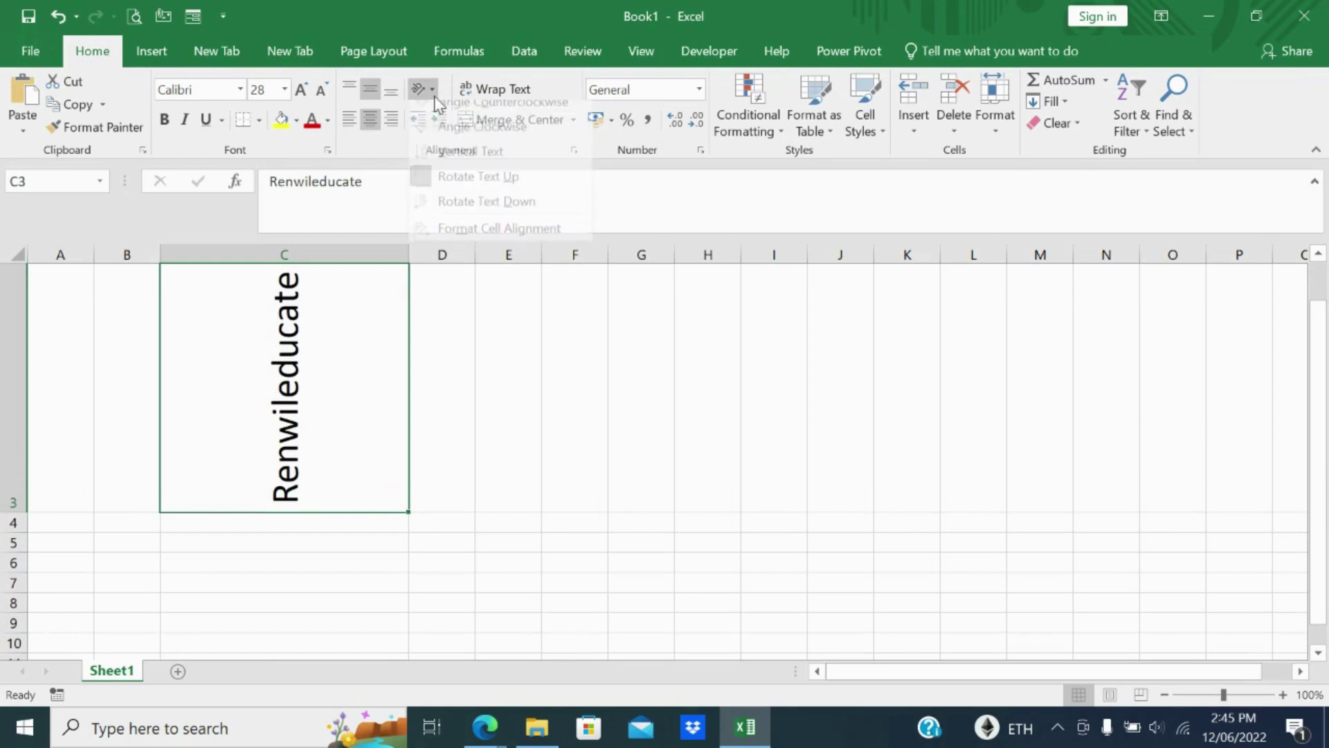
click(447, 214)
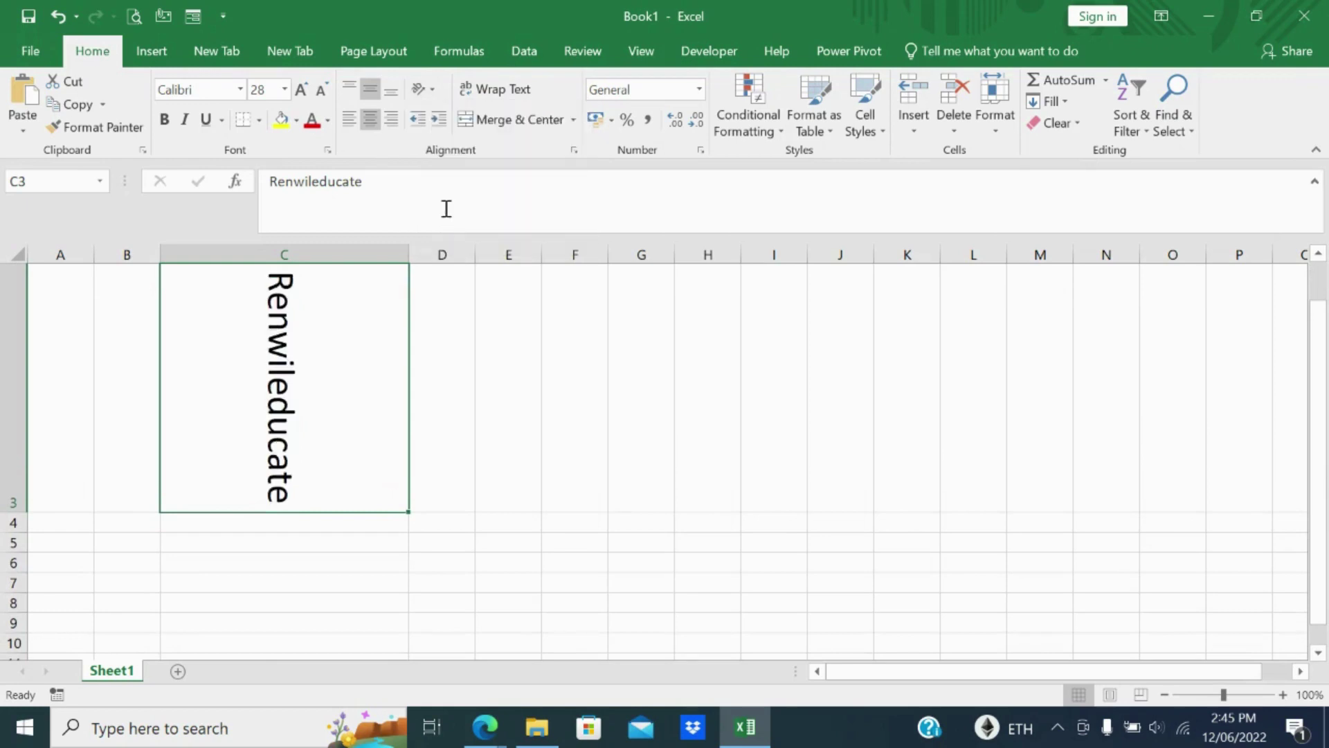
click(432, 89)
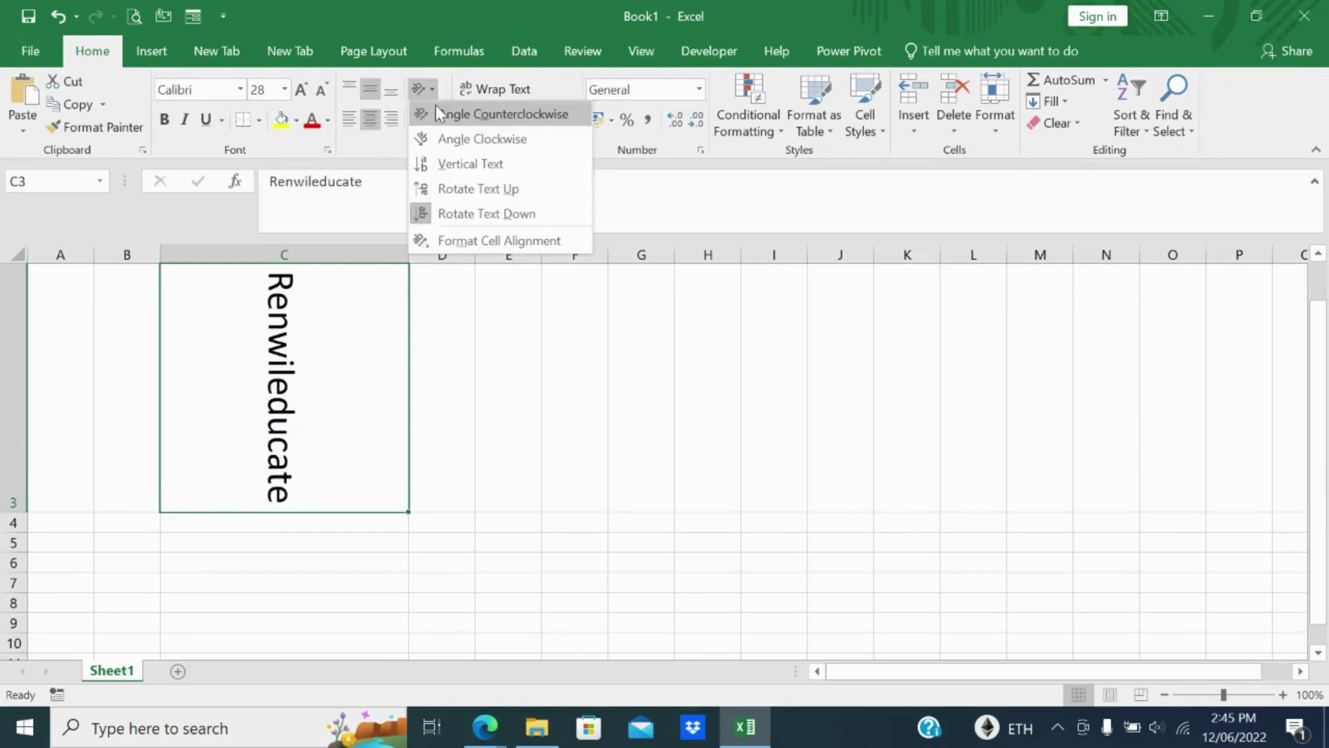
click(446, 243)
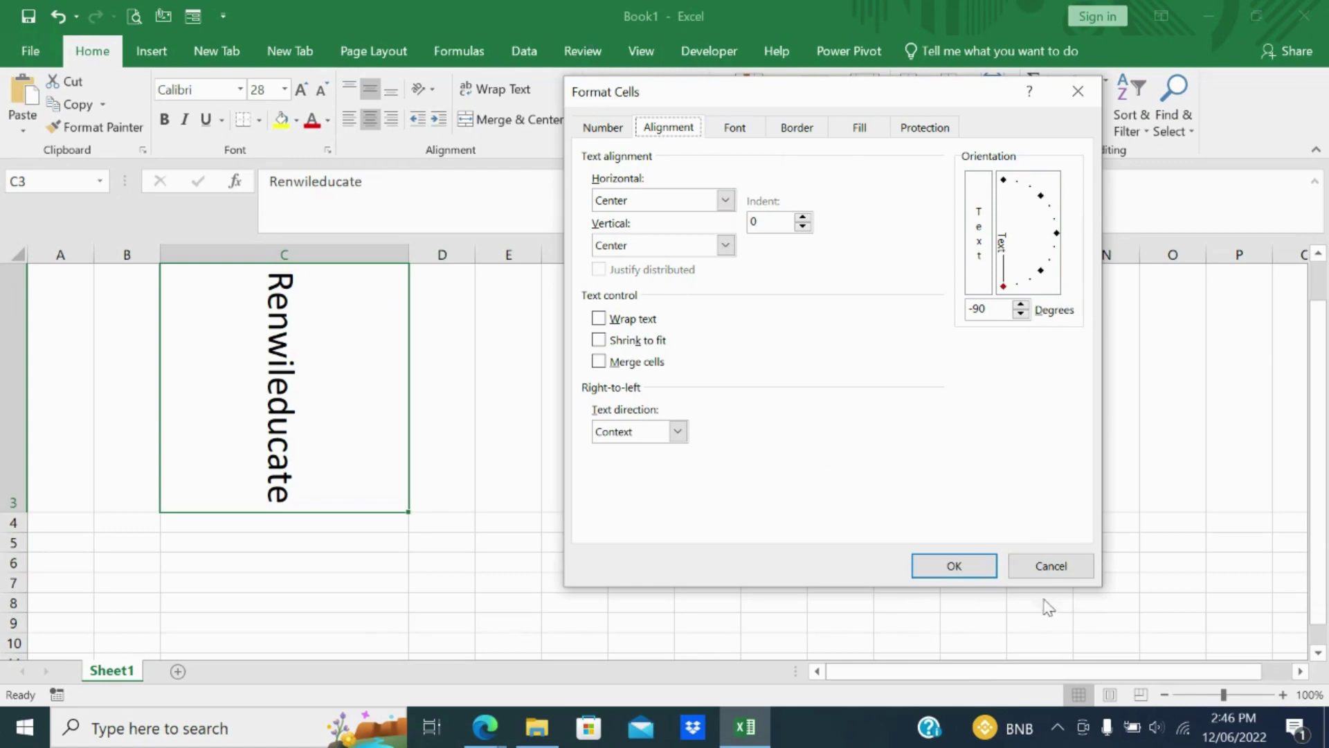
click(1047, 565)
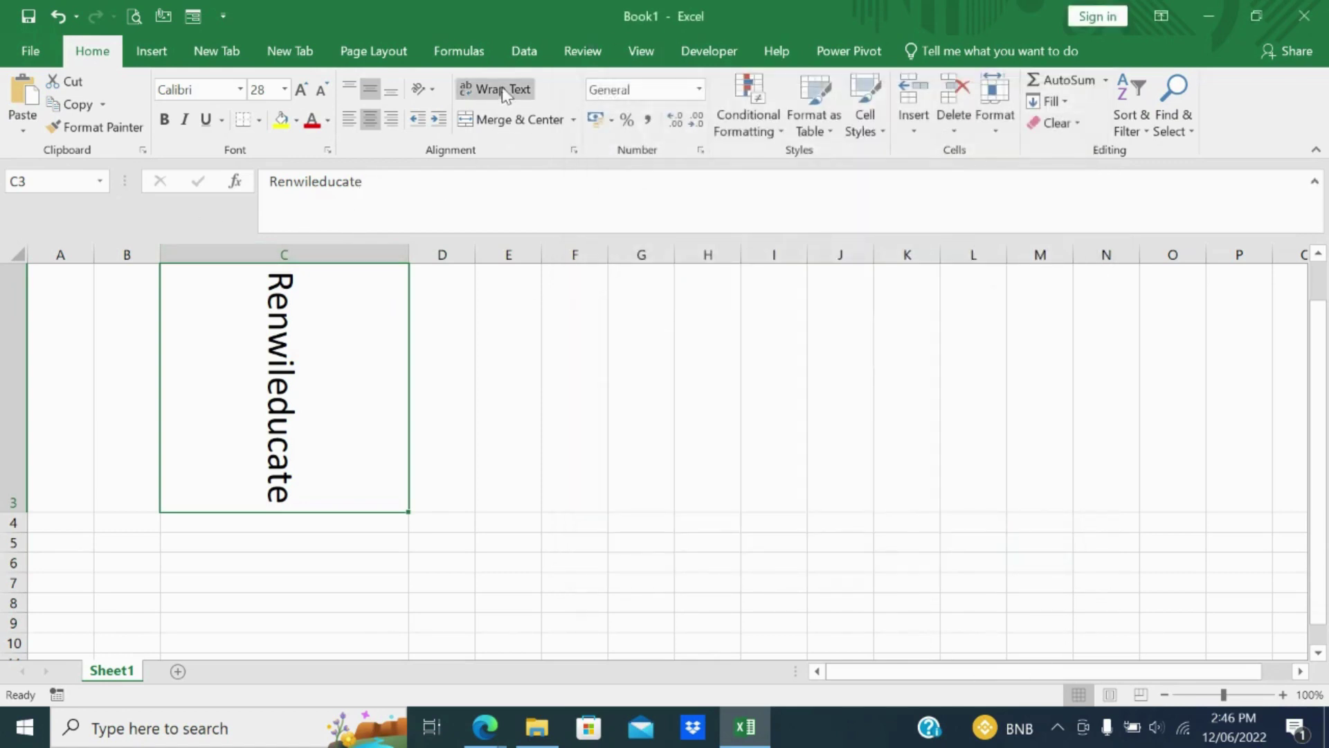
- Apply Angle Counterclockwise to the text in cell C3 again, followed by Angle Clockwise
click(435, 91)
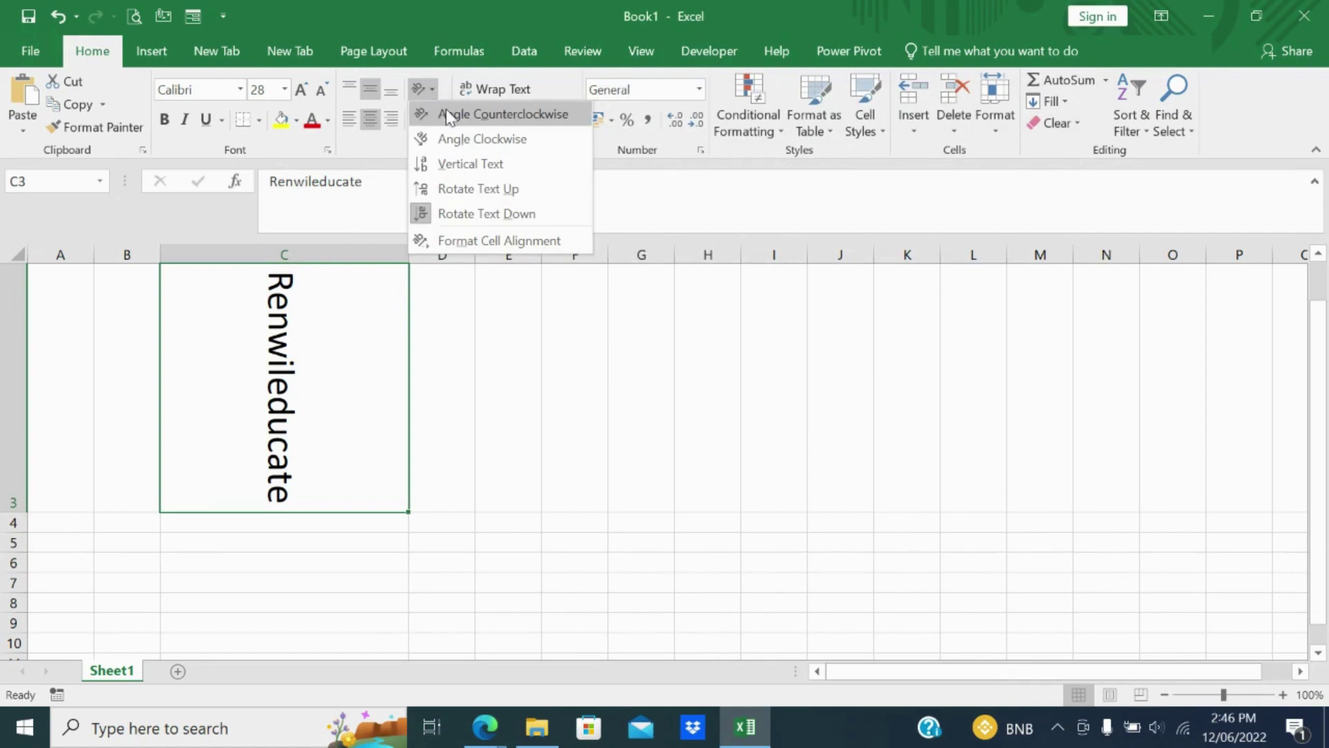
click(448, 113)
click(438, 94)
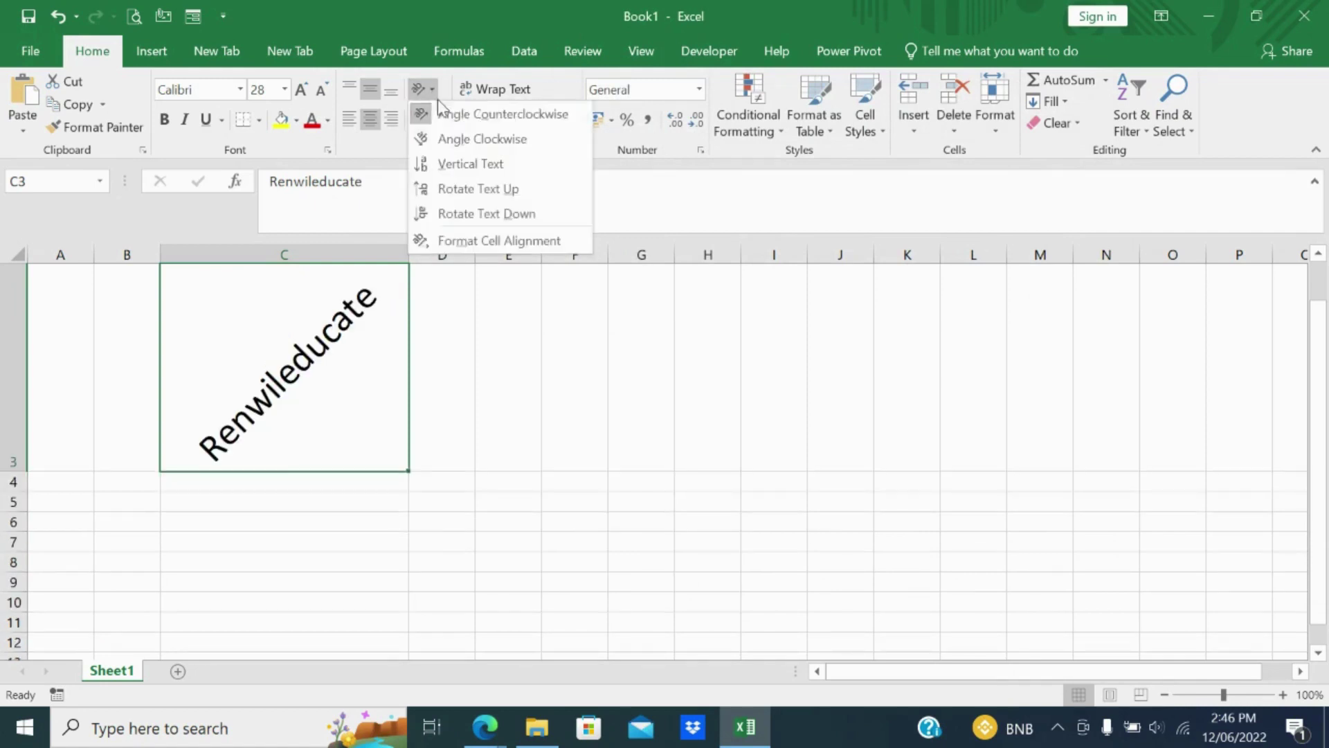
click(449, 136)
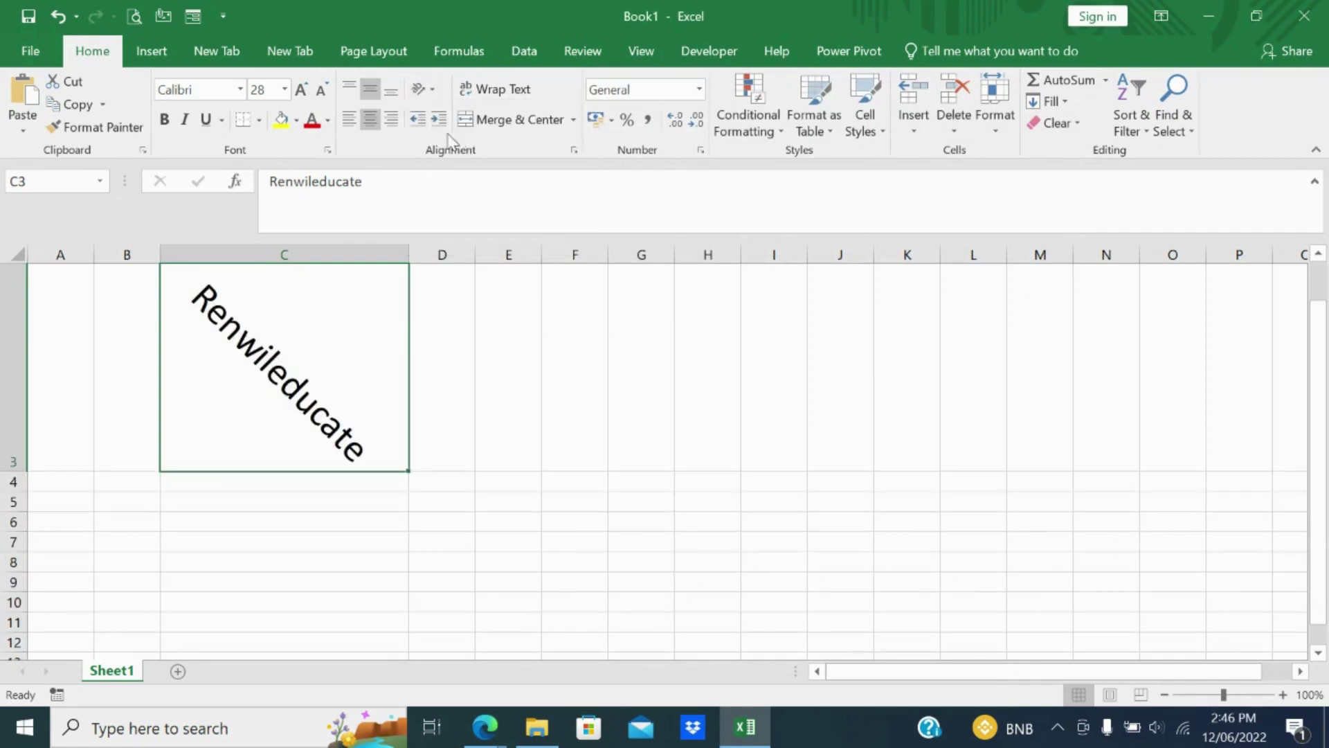
- Switch the text in cell C3 to Vertical Text again, followed by Rotate Text Up
click(423, 87)
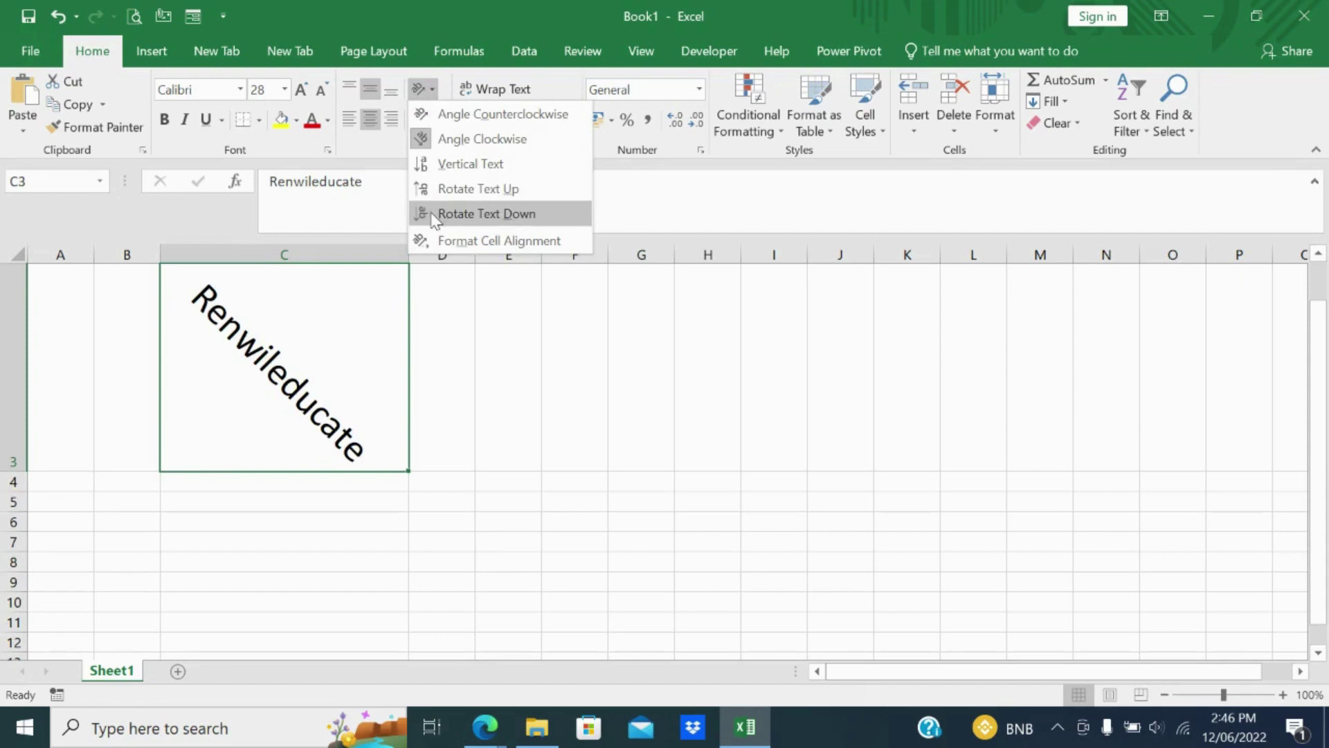
click(442, 164)
click(422, 89)
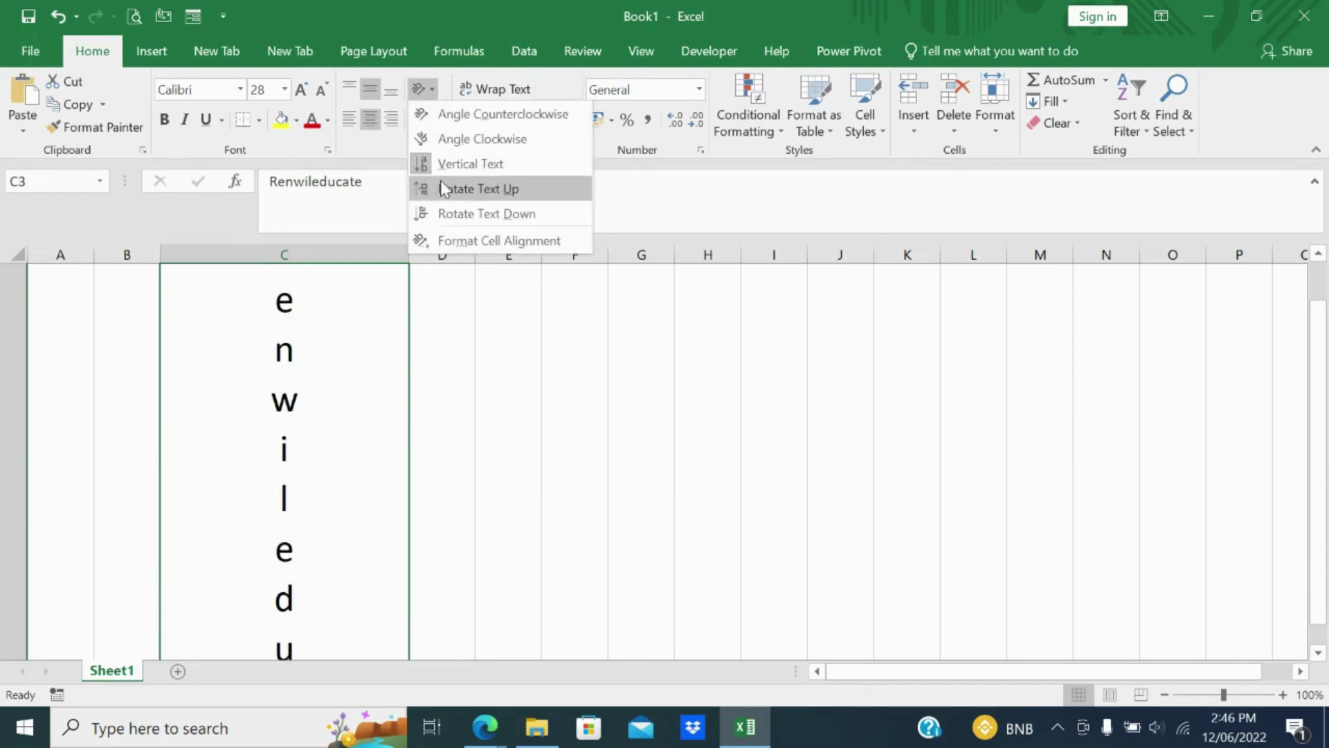
click(443, 187)
- Rotate the text in cell C3 down, and finish with the Rotate Text Up orientation
click(423, 90)
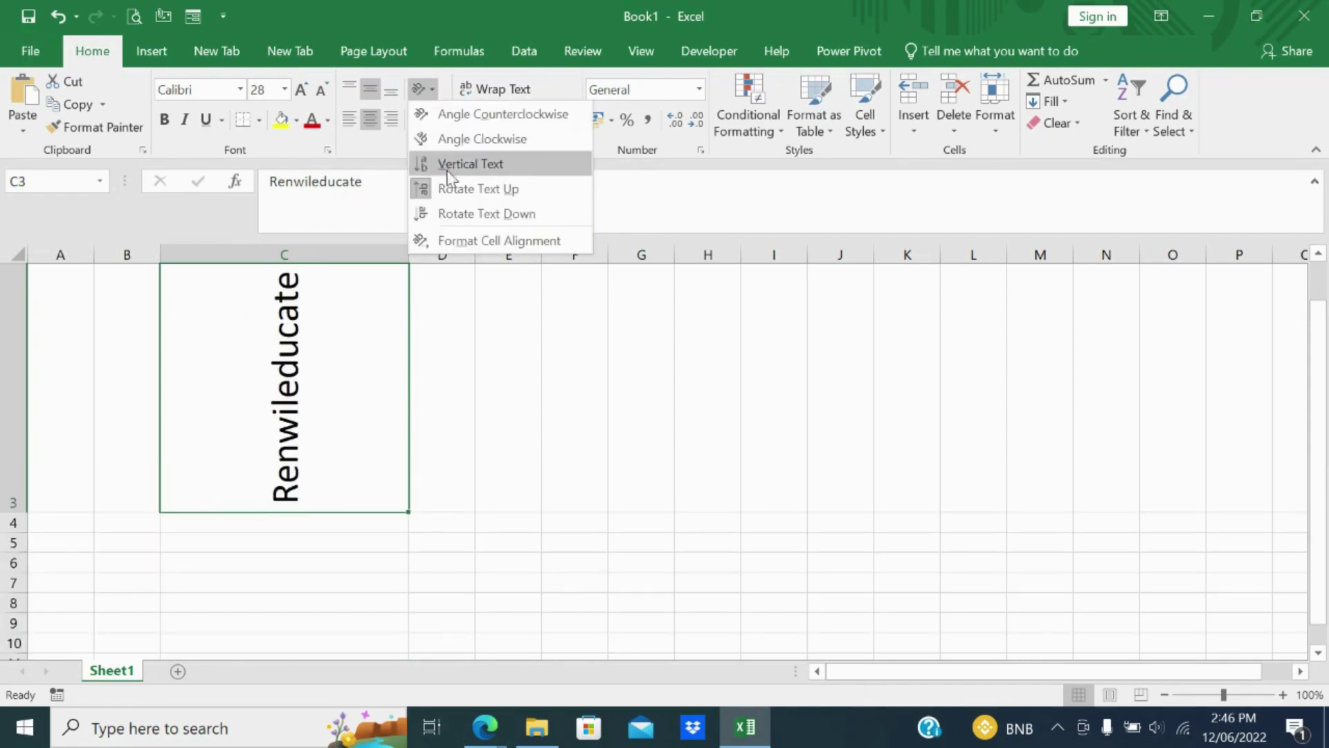
click(445, 213)
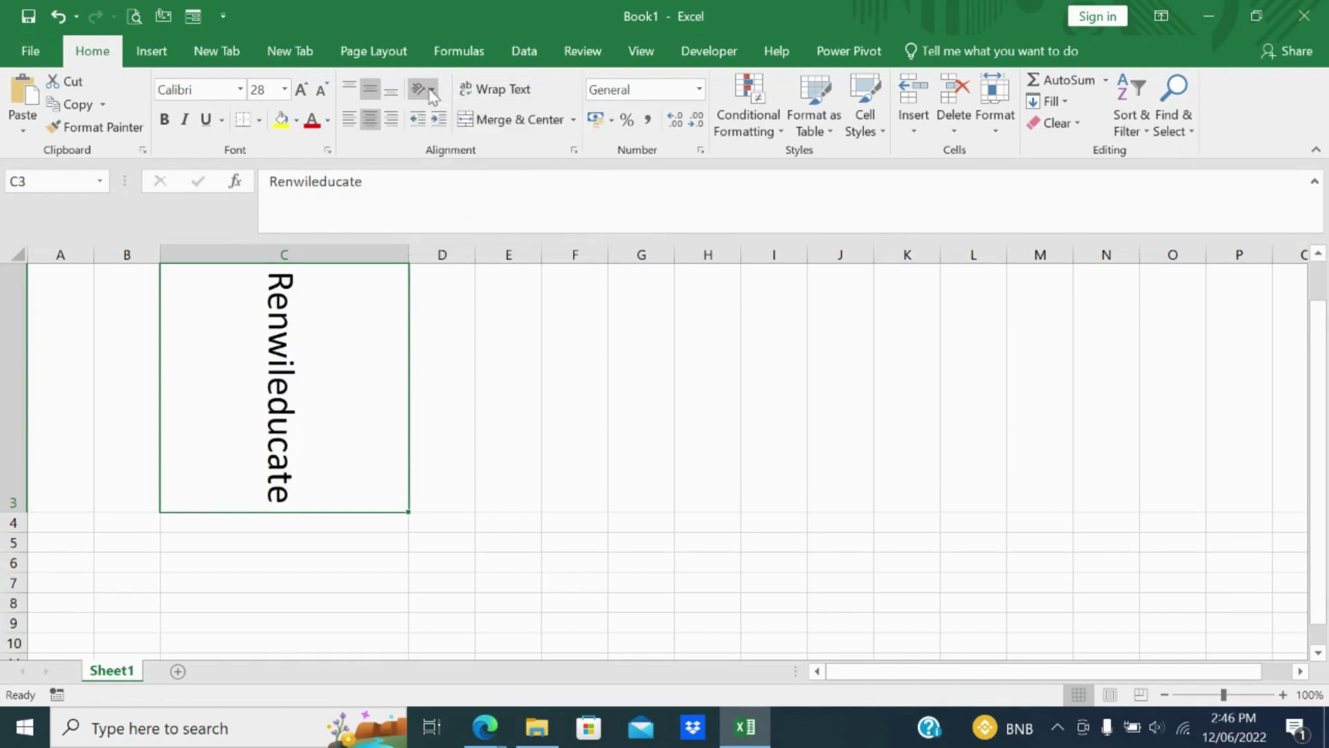
click(423, 88)
click(471, 192)
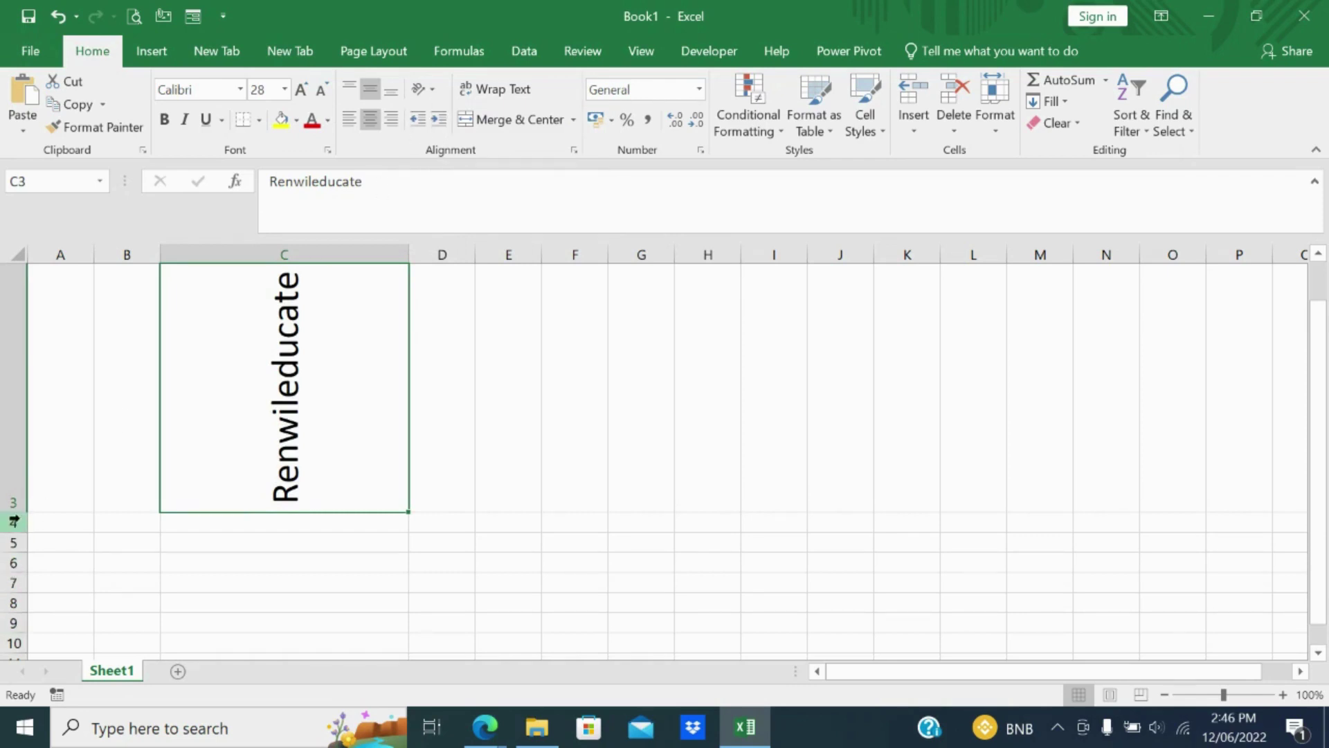
- Make row 3 taller and increase the indent of the text in cell C3 several times
drag(15, 512, 14, 630)
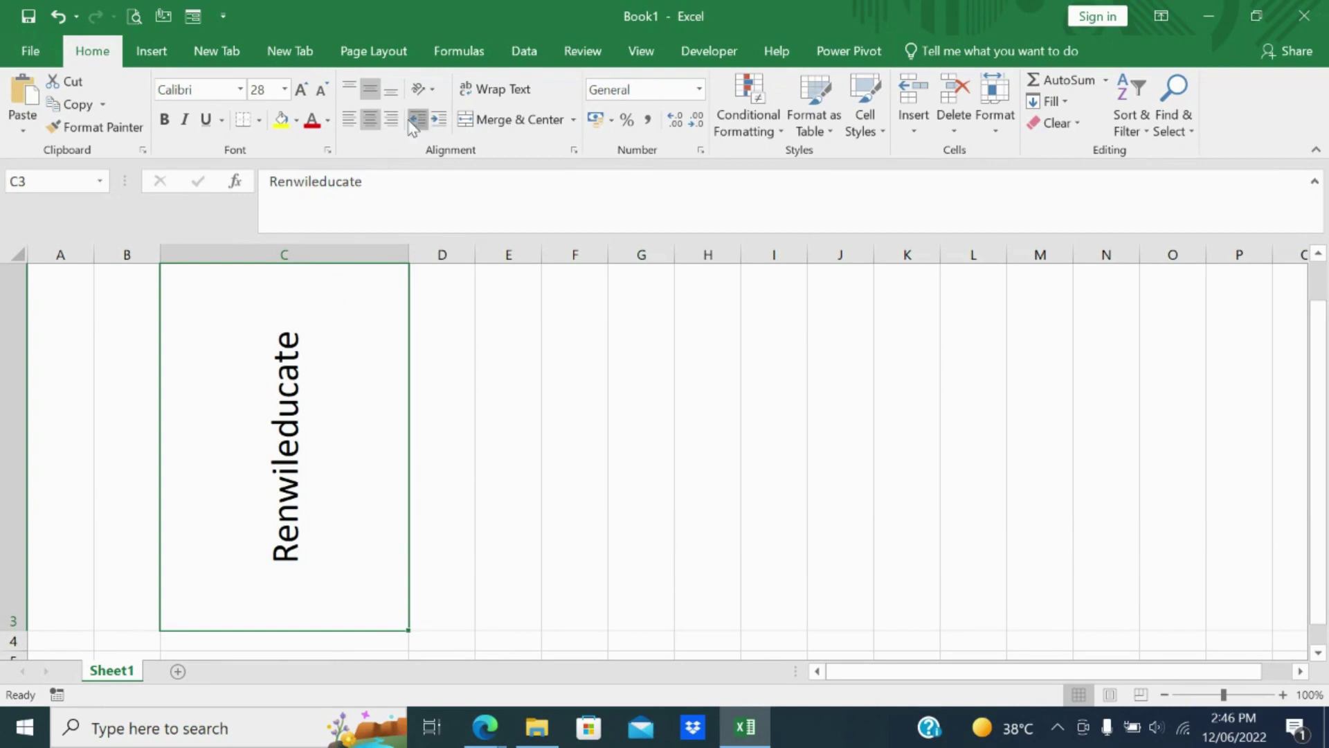
click(438, 121)
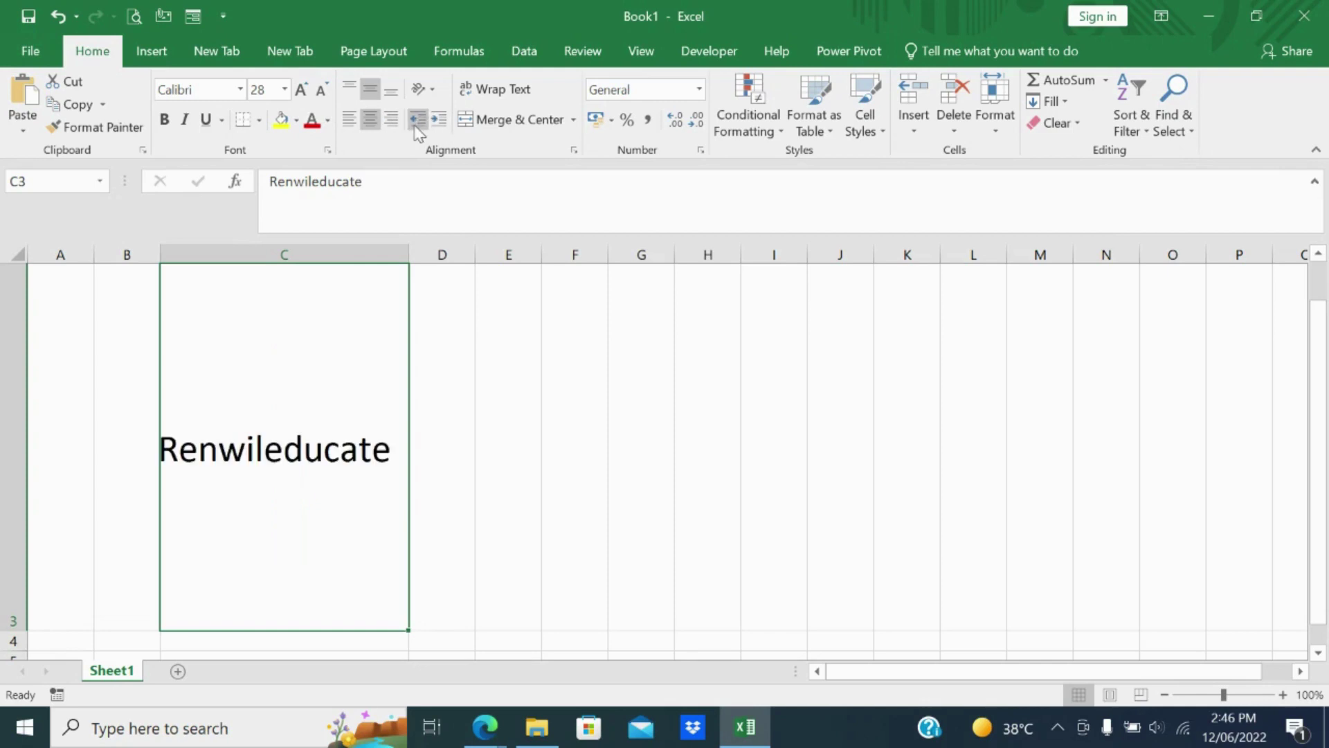
click(438, 122)
click(443, 128)
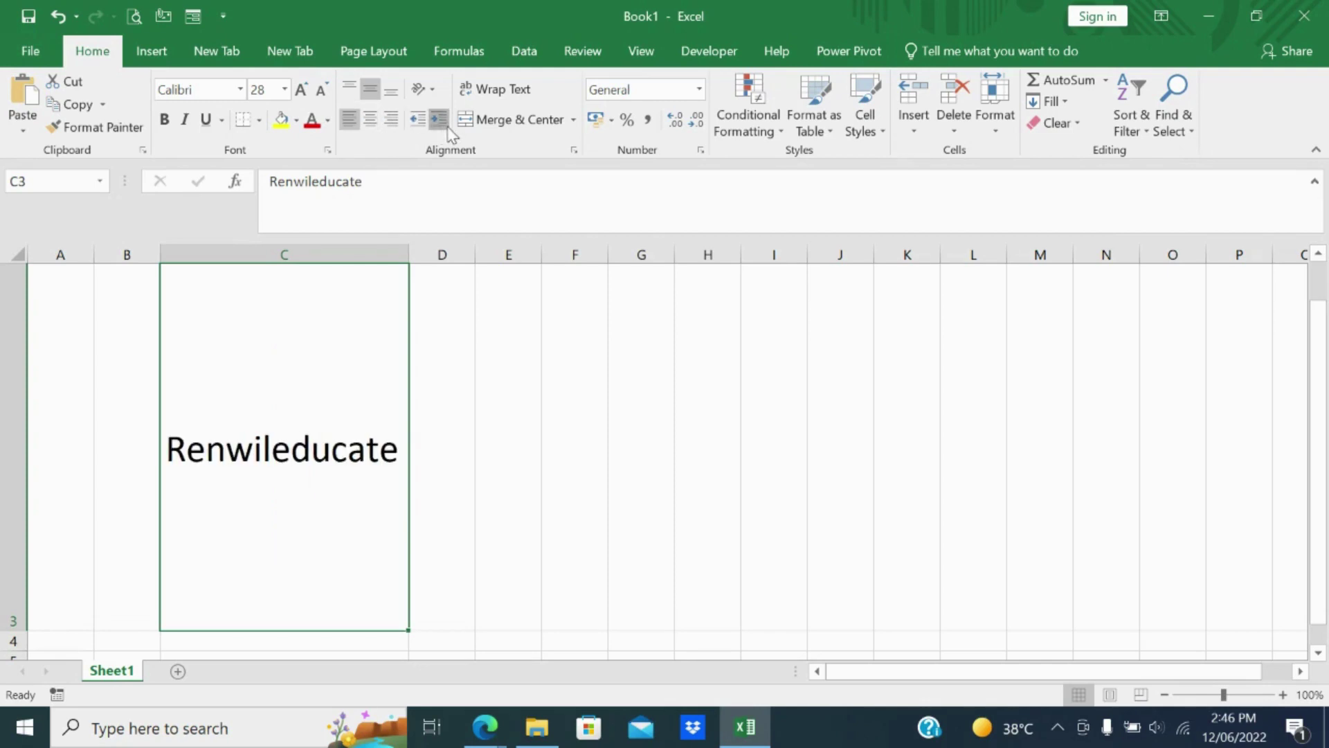
click(447, 128)
click(448, 129)
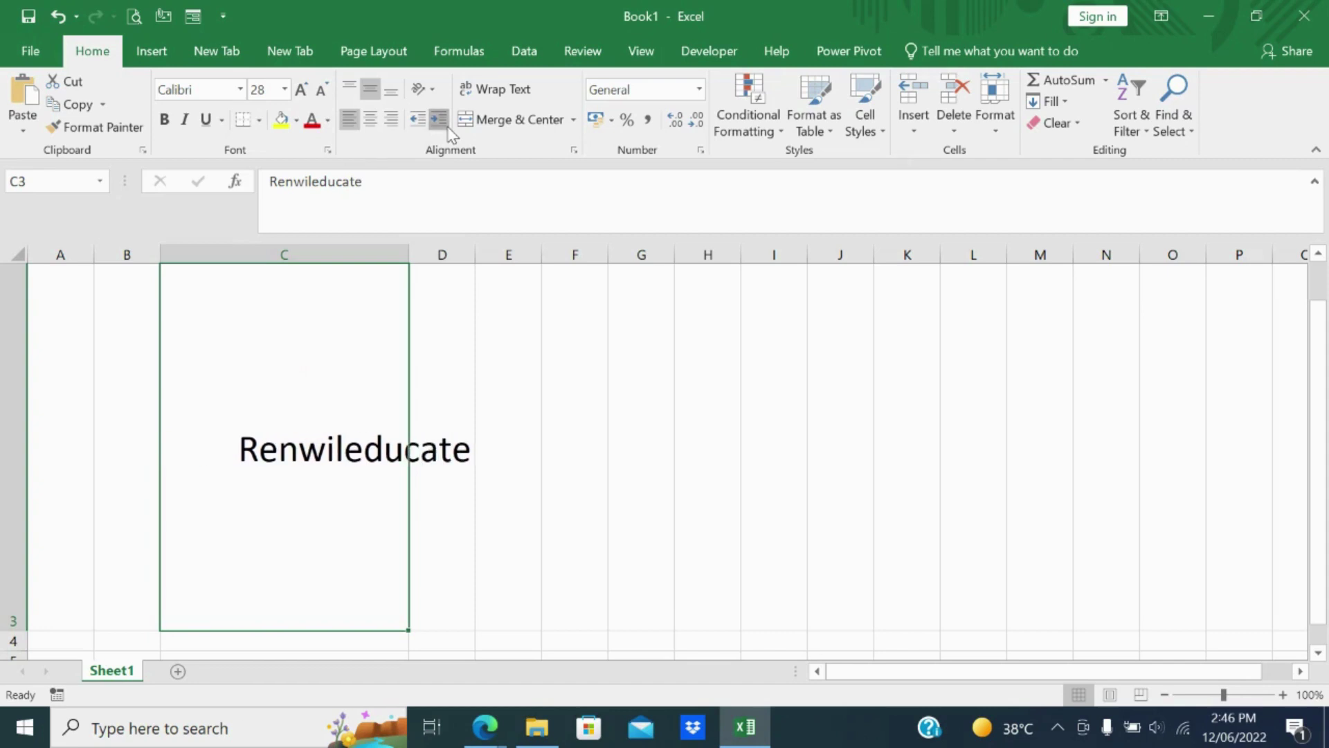
click(447, 129)
click(447, 128)
- Decrease the indent of cell C3 repeatedly until the text is back at the cell's left edge
click(415, 128)
click(417, 129)
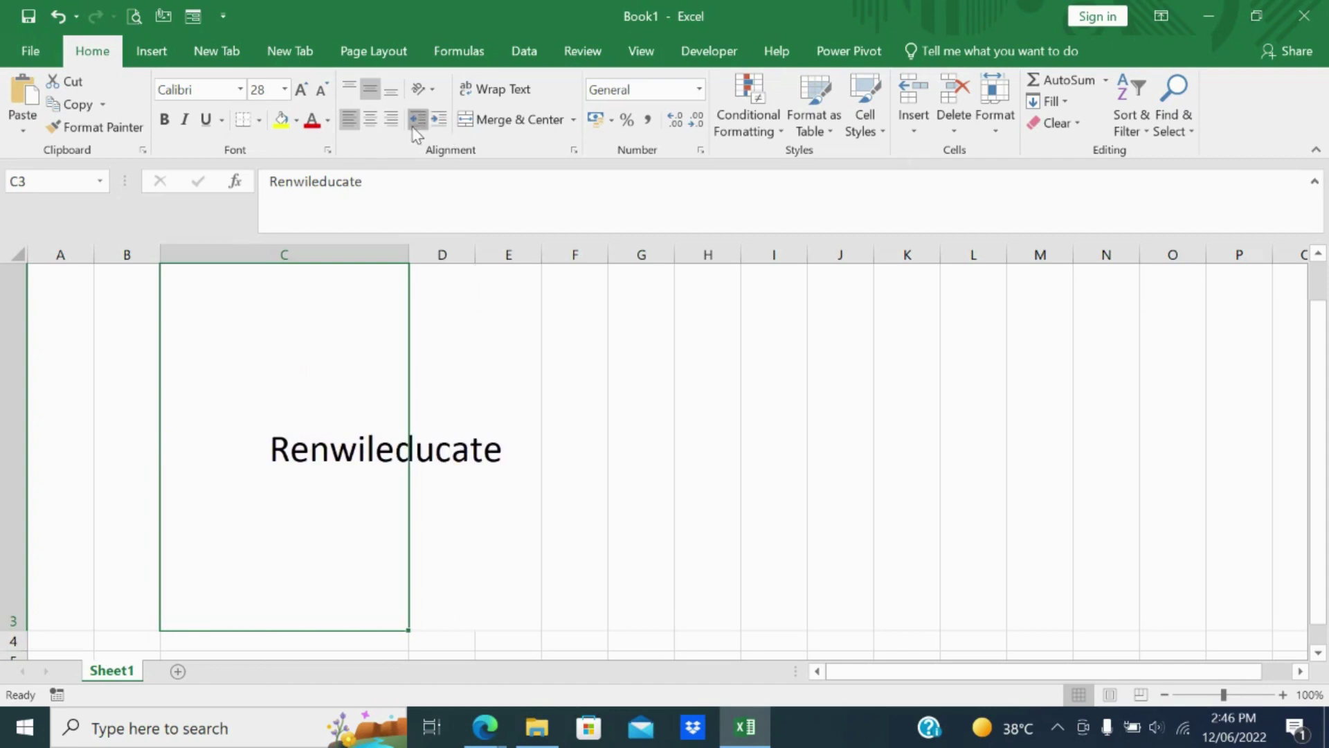
click(416, 129)
click(416, 128)
click(416, 129)
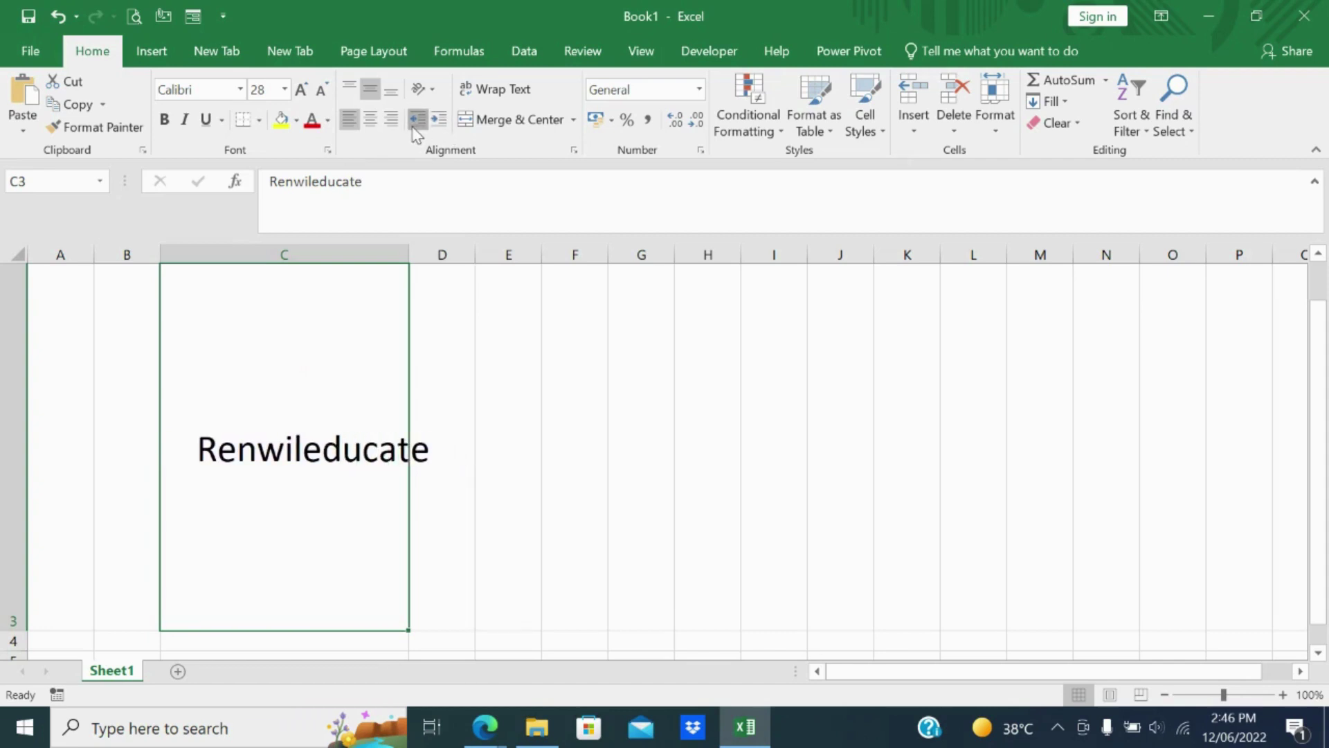
click(416, 129)
click(416, 128)
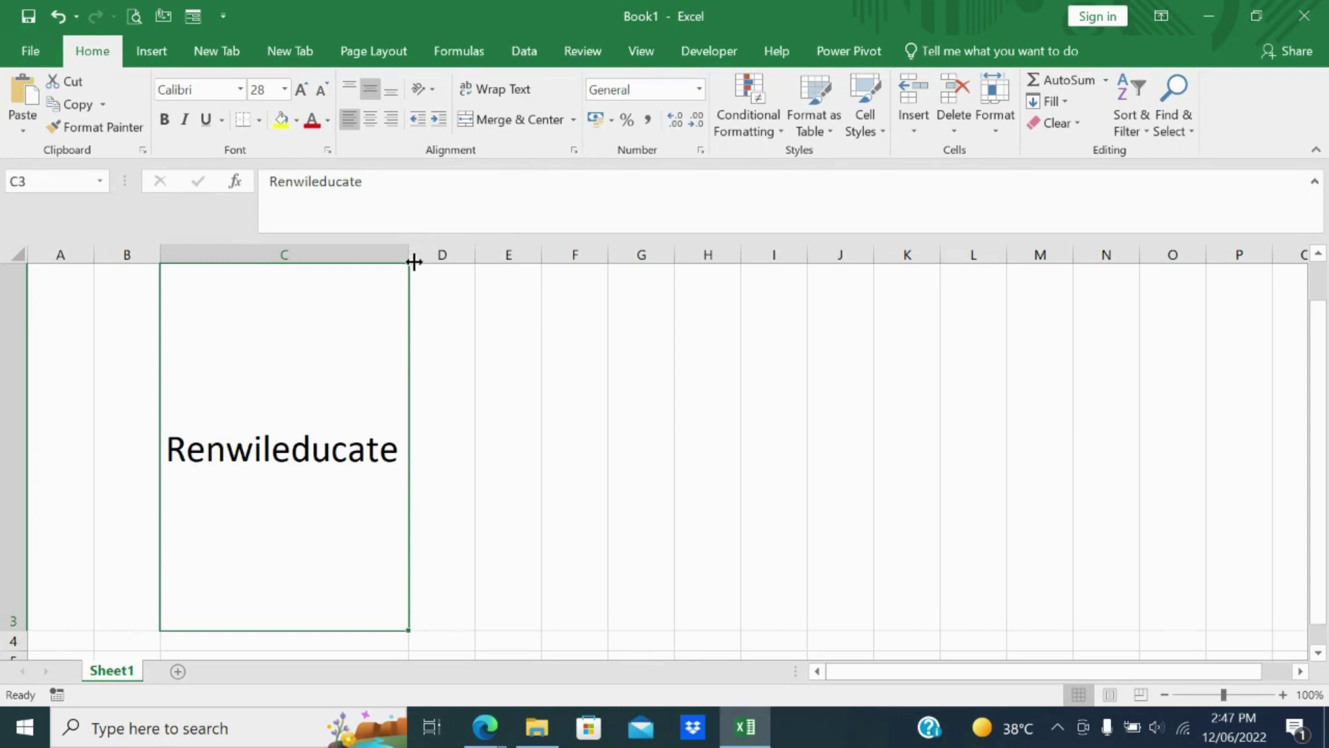
- Shrink row 3 to fit the single text line and narrow column C until the text overflows into column D
drag(418, 255, 517, 277)
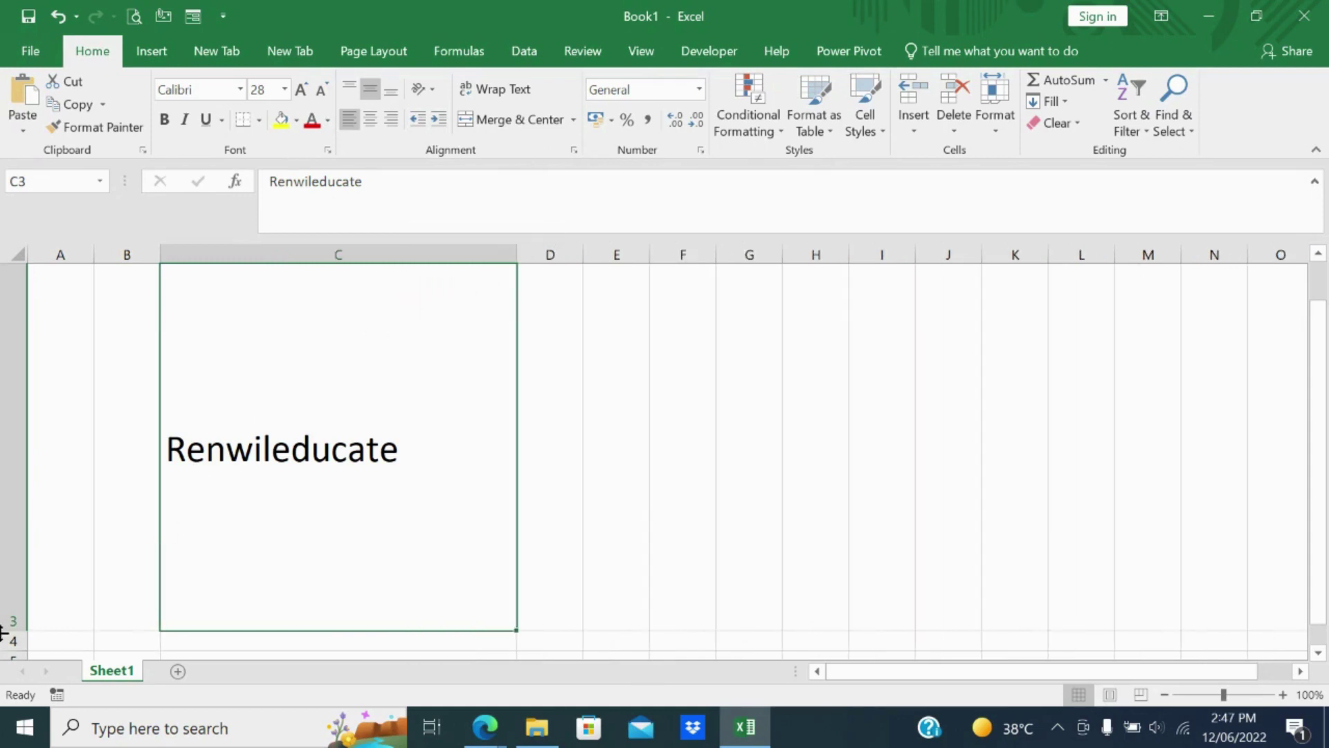
drag(3, 631, 54, 358)
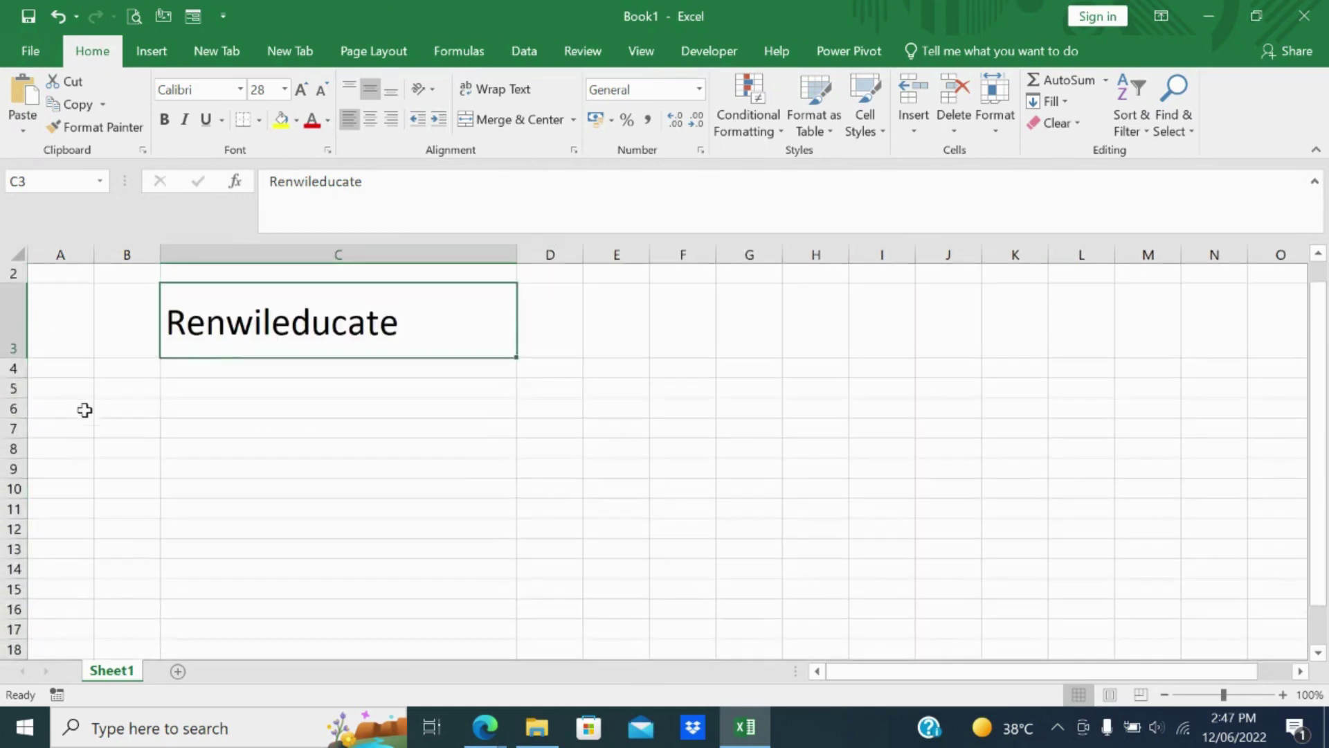
scroll(85, 410, up, 1)
drag(513, 256, 345, 381)
- Wrap the overflowing text within cell C3
click(243, 460)
click(280, 357)
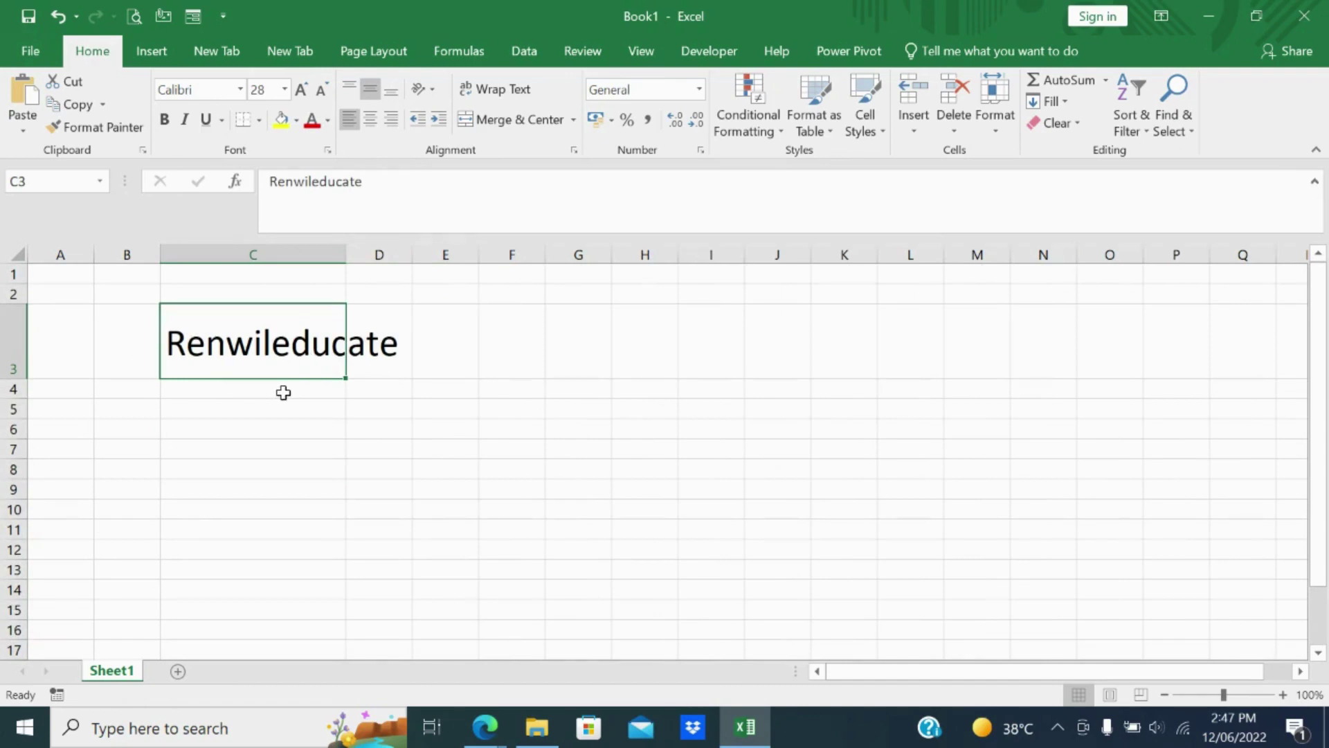
click(512, 84)
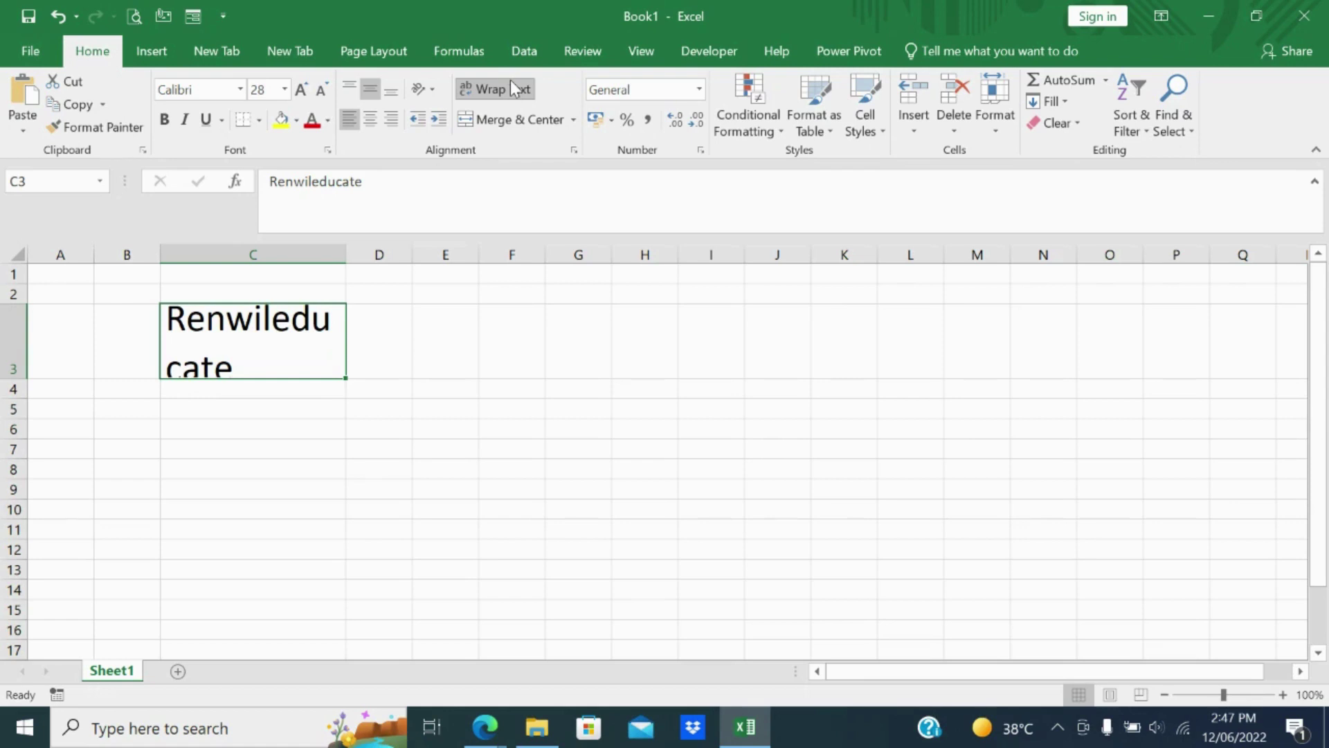
click(181, 468)
click(208, 339)
- Merge and center cells C3 to E3
key(ctrl+c)
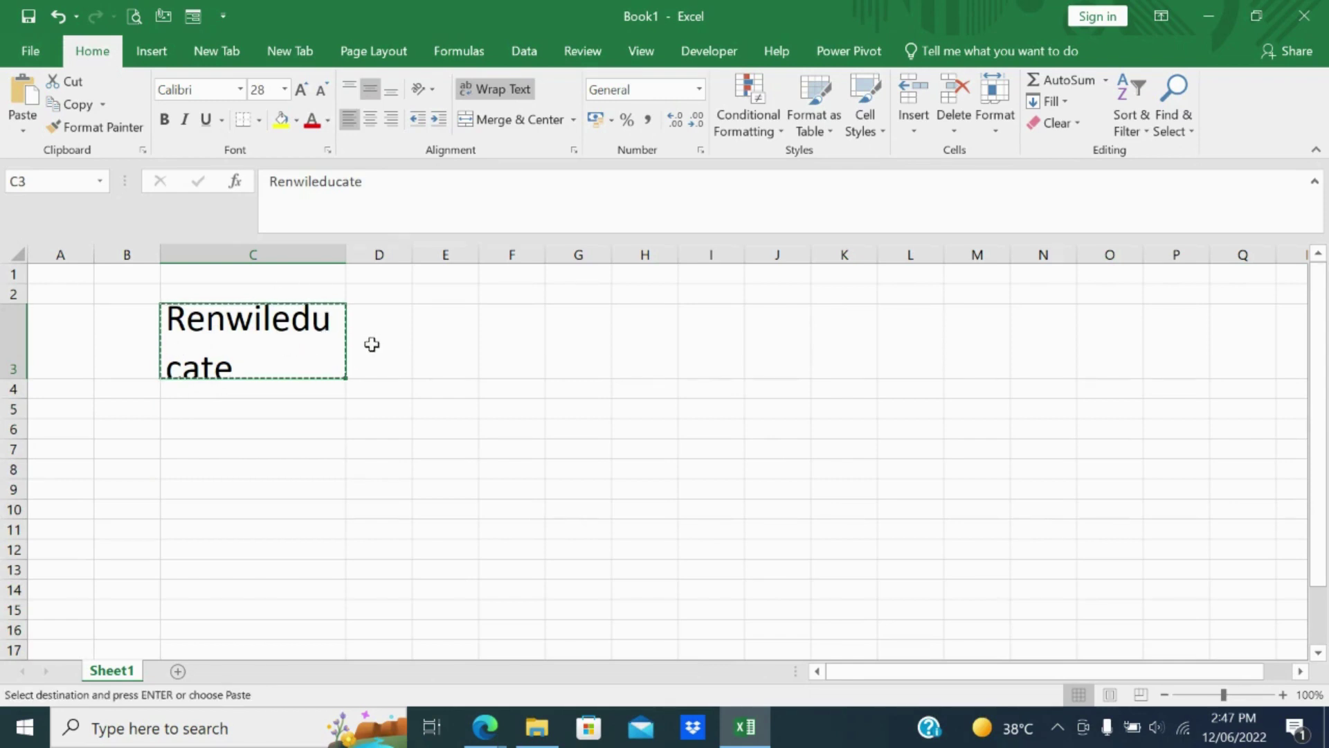
click(372, 345)
click(261, 351)
drag(260, 351, 457, 350)
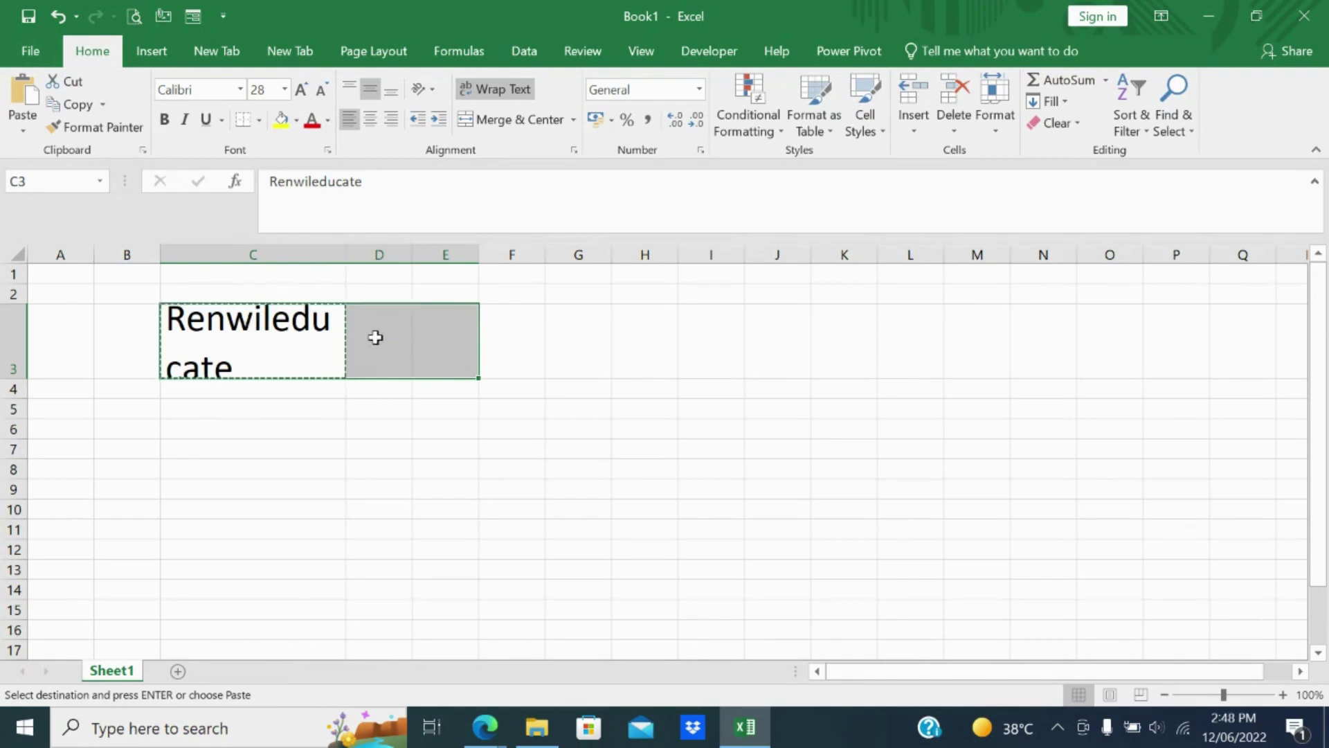
click(503, 120)
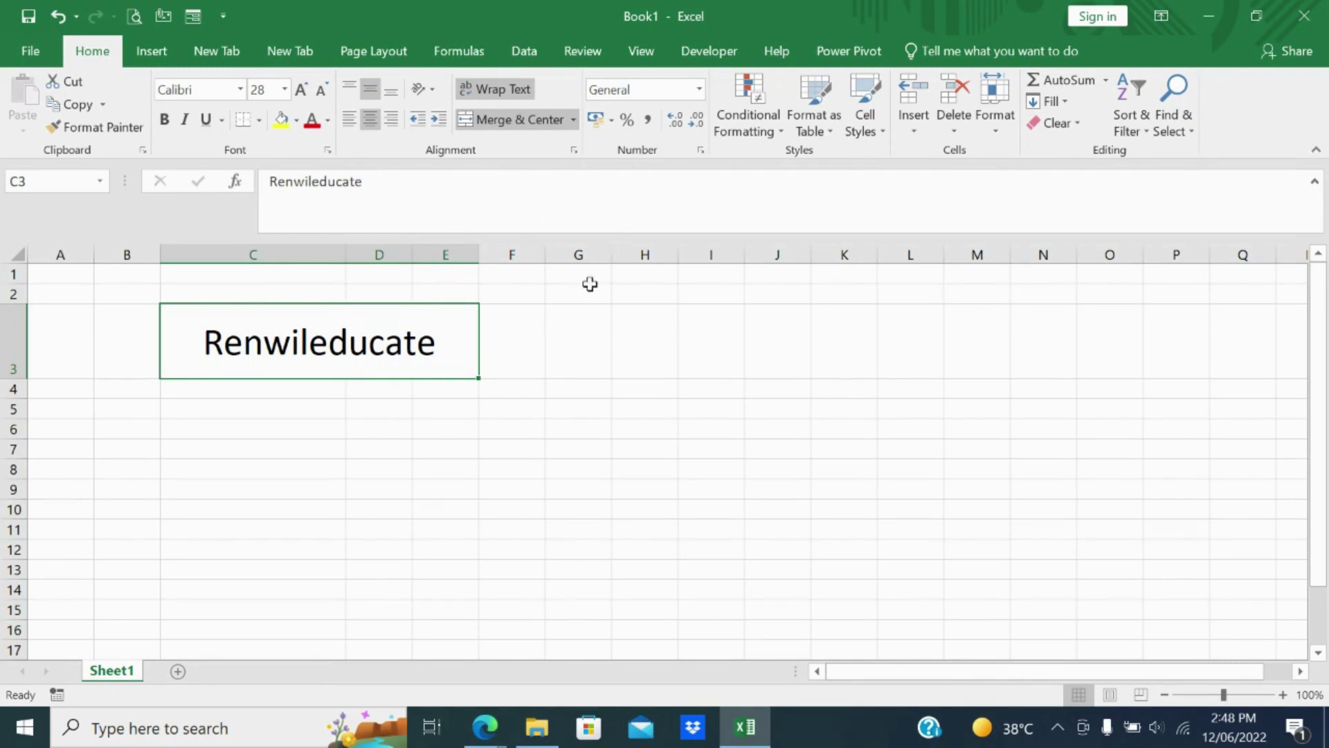
- View the available number formats for the merged cell C3:E3 without changing its format
click(539, 354)
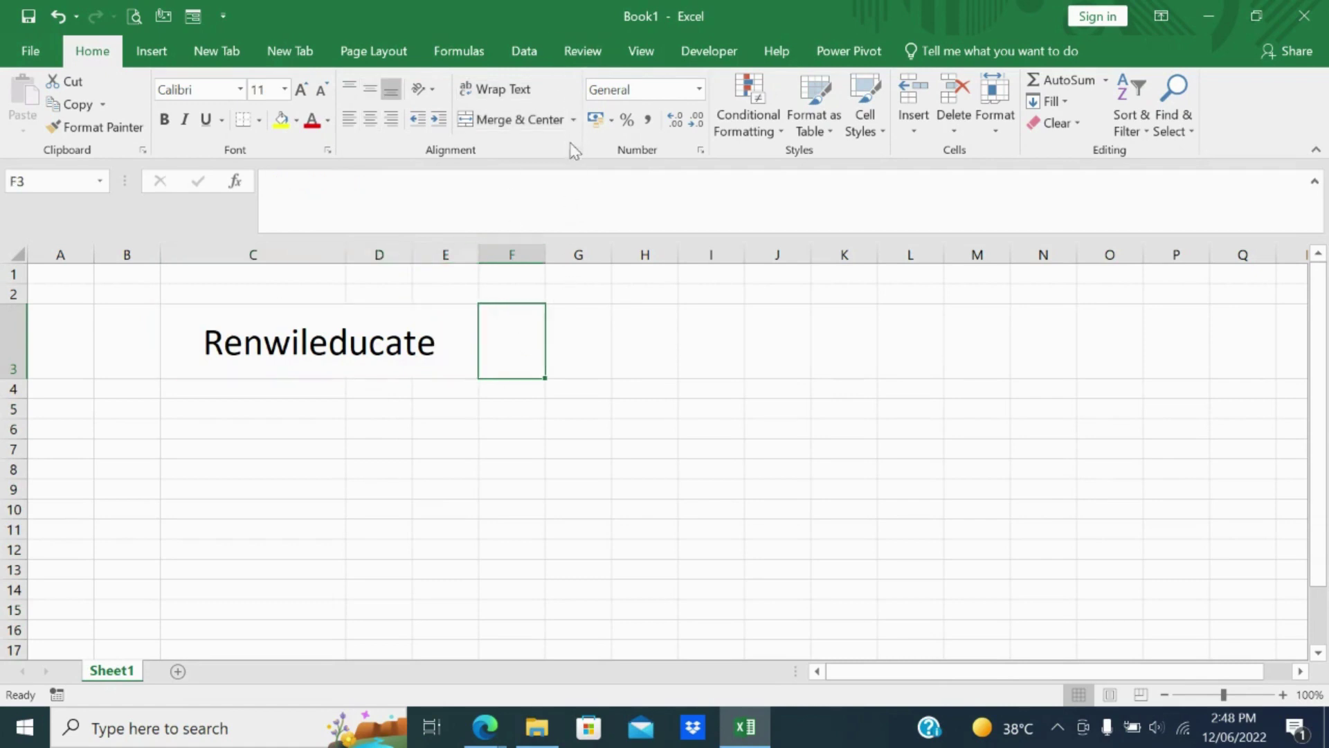
click(405, 357)
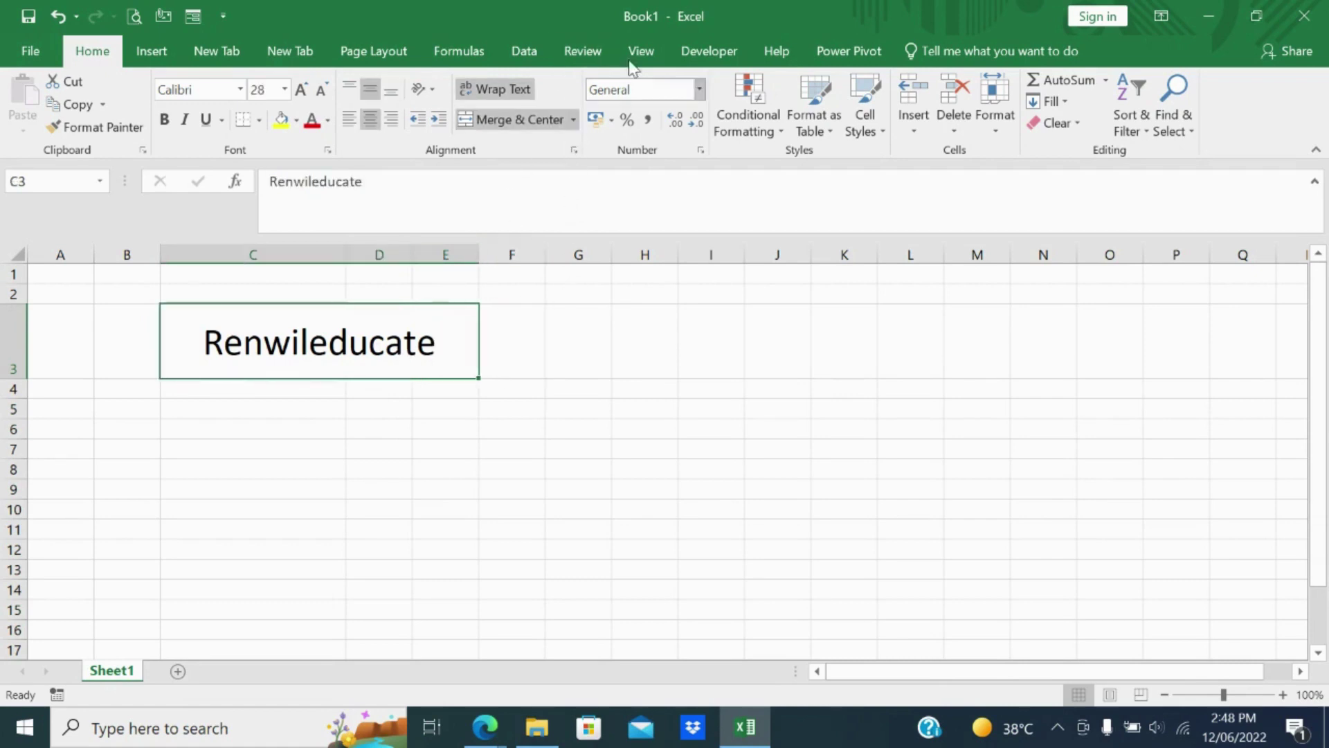
click(701, 91)
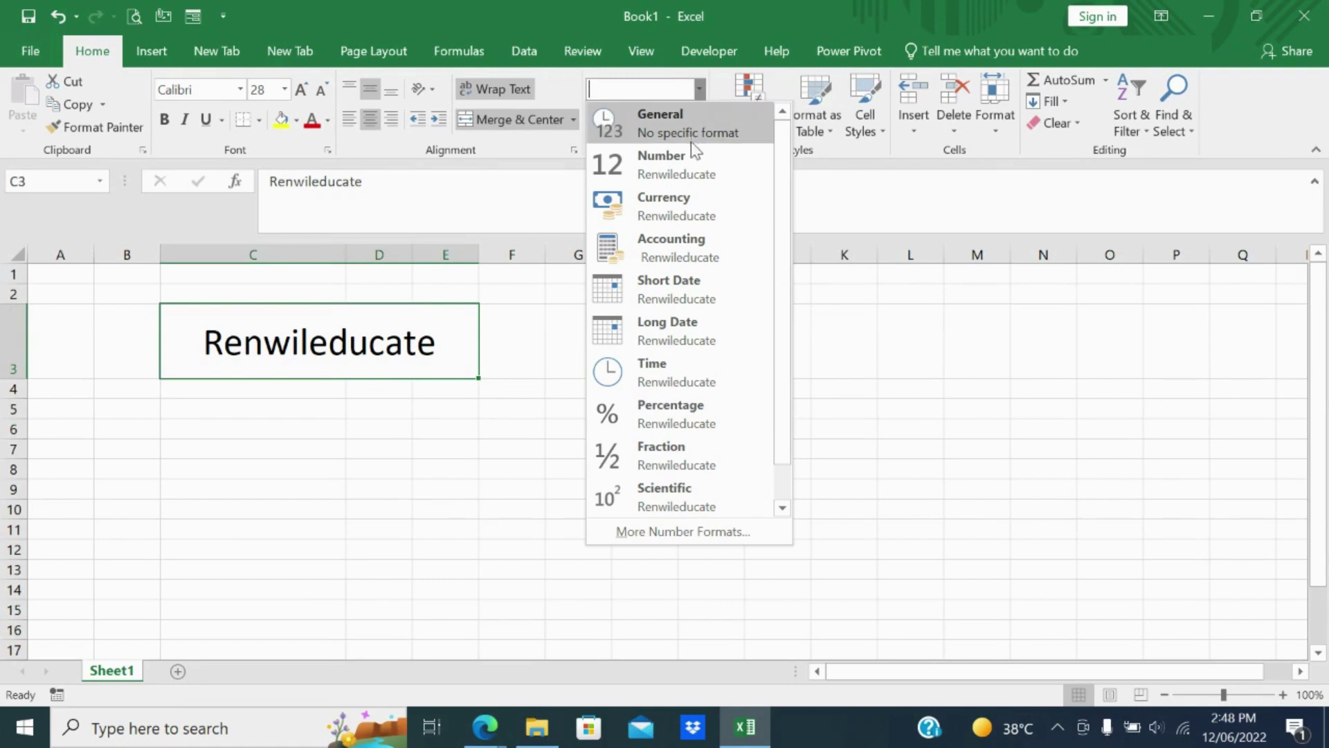
click(430, 479)
- Enter the number 10000 in cell C5
click(281, 407)
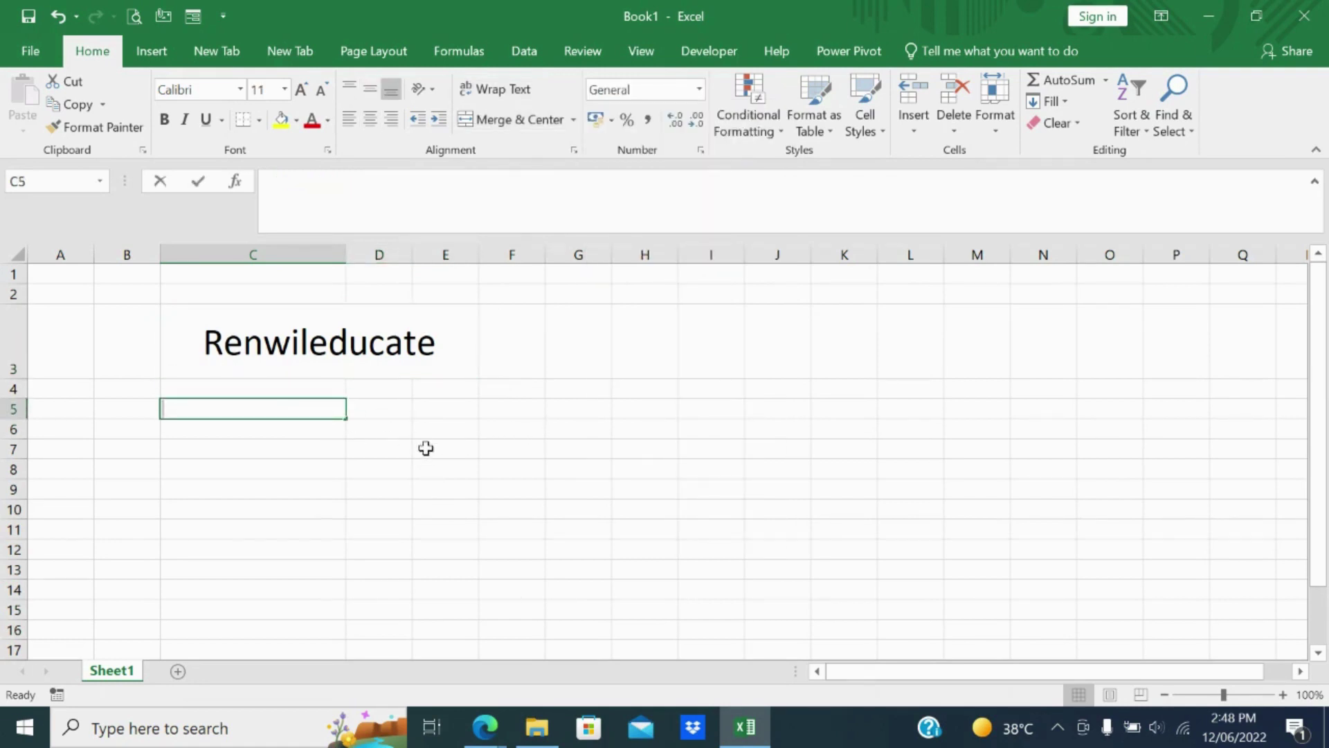
text(1000000000000000000)
key(BackSpace)
key(BackSpace)
key(BackSpace)
key(BackSpace)
key(BackSpace)
key(BackSpace)
key(BackSpace)
key(BackSpace)
key(BackSpace)
key(BackSpace)
key(BackSpace)
key(BackSpace)
key(BackSpace)
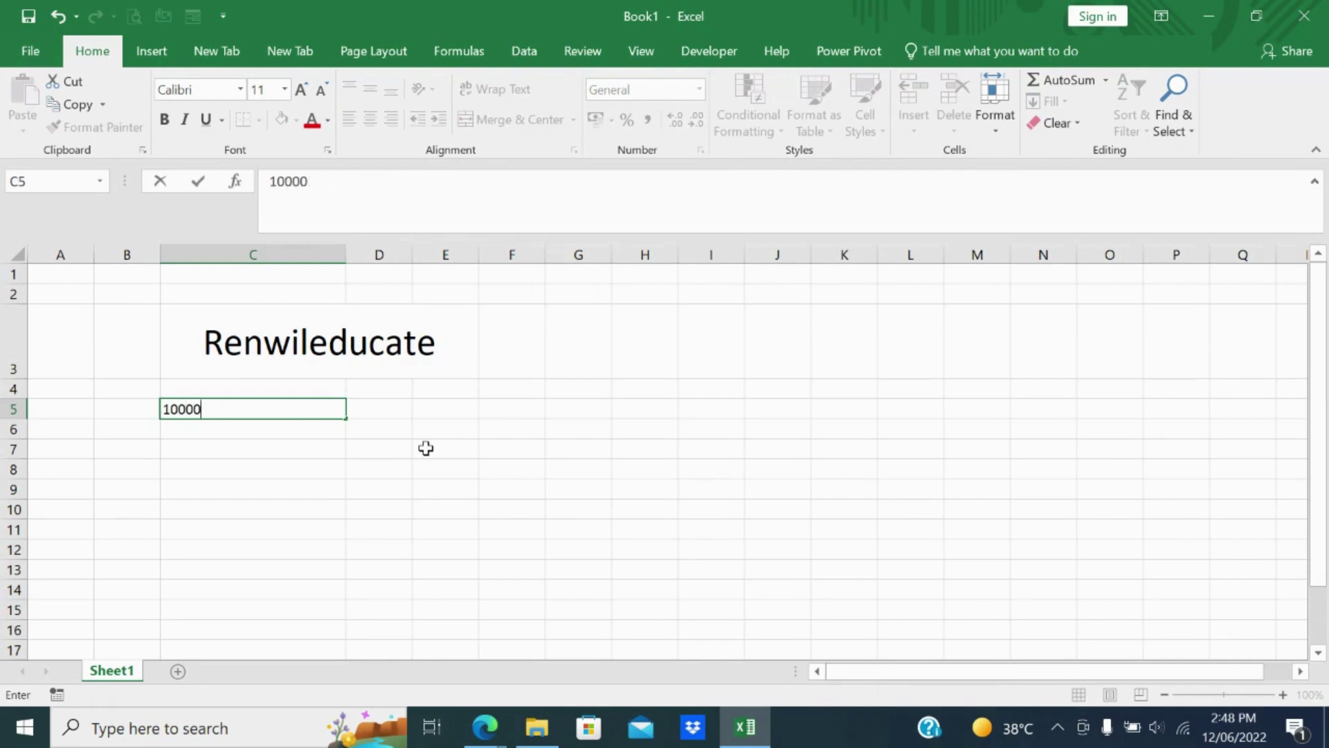
key(Return)
- Format the number in cell C5 with font size 18, red font color and centered alignment
click(290, 408)
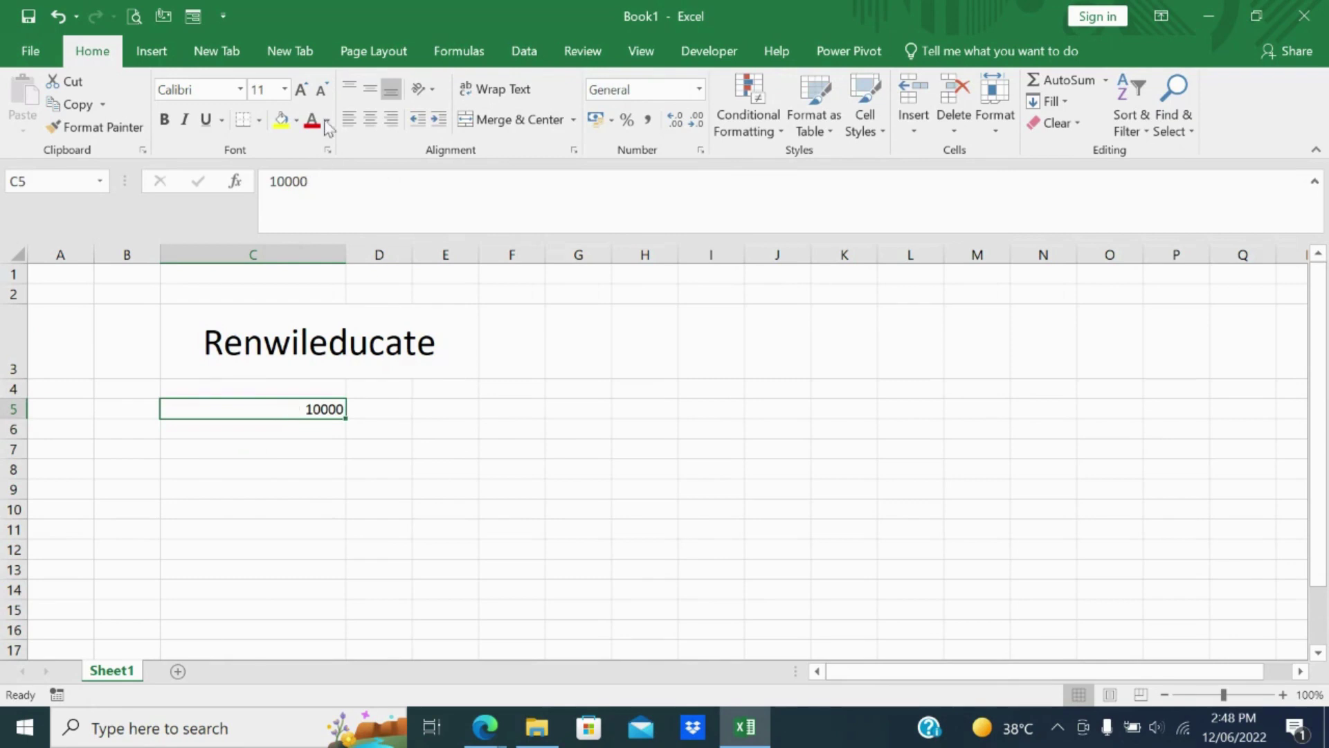
click(284, 89)
click(259, 250)
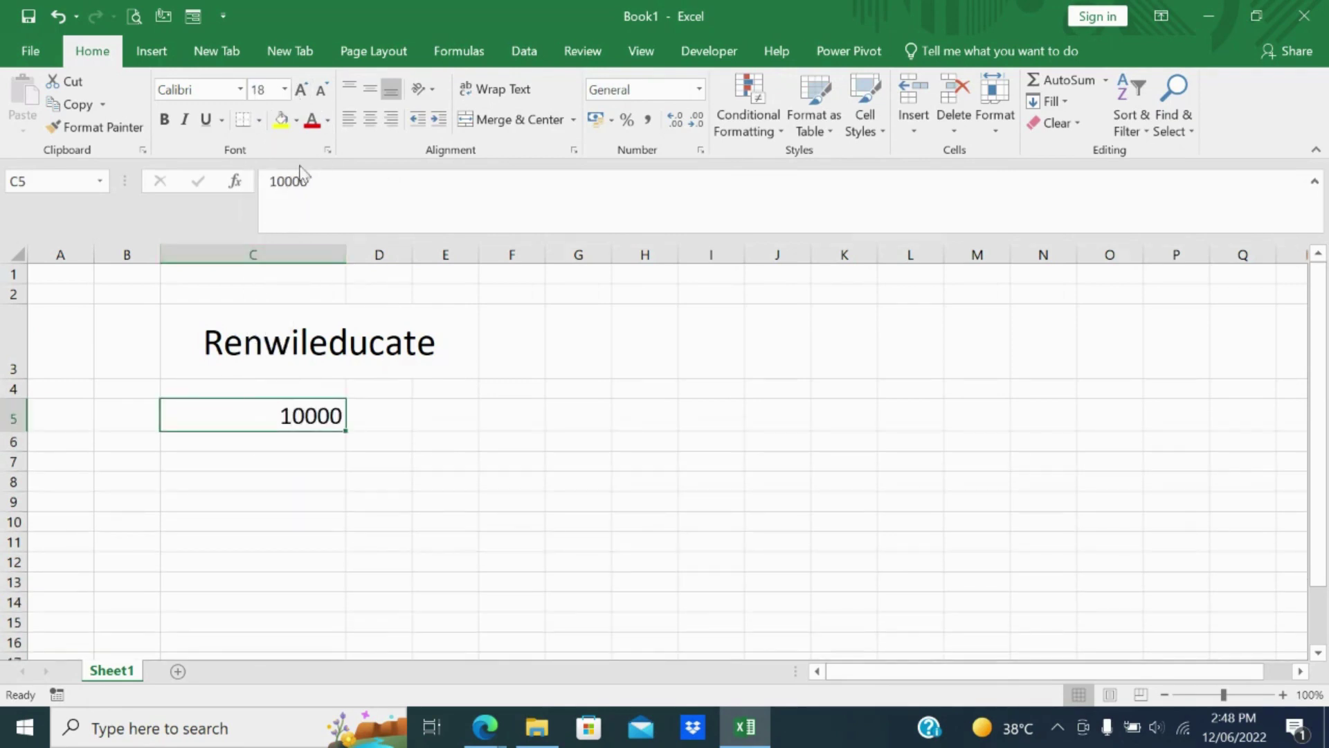
click(312, 121)
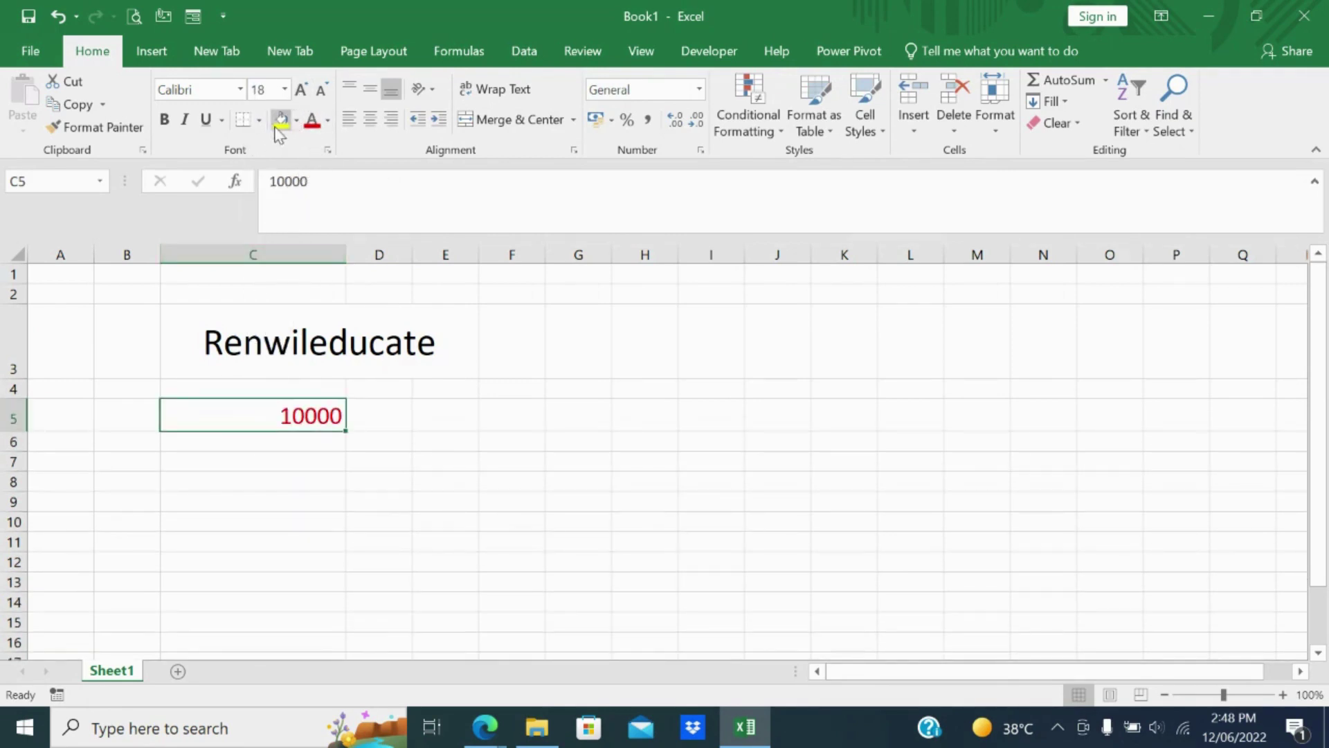
click(370, 120)
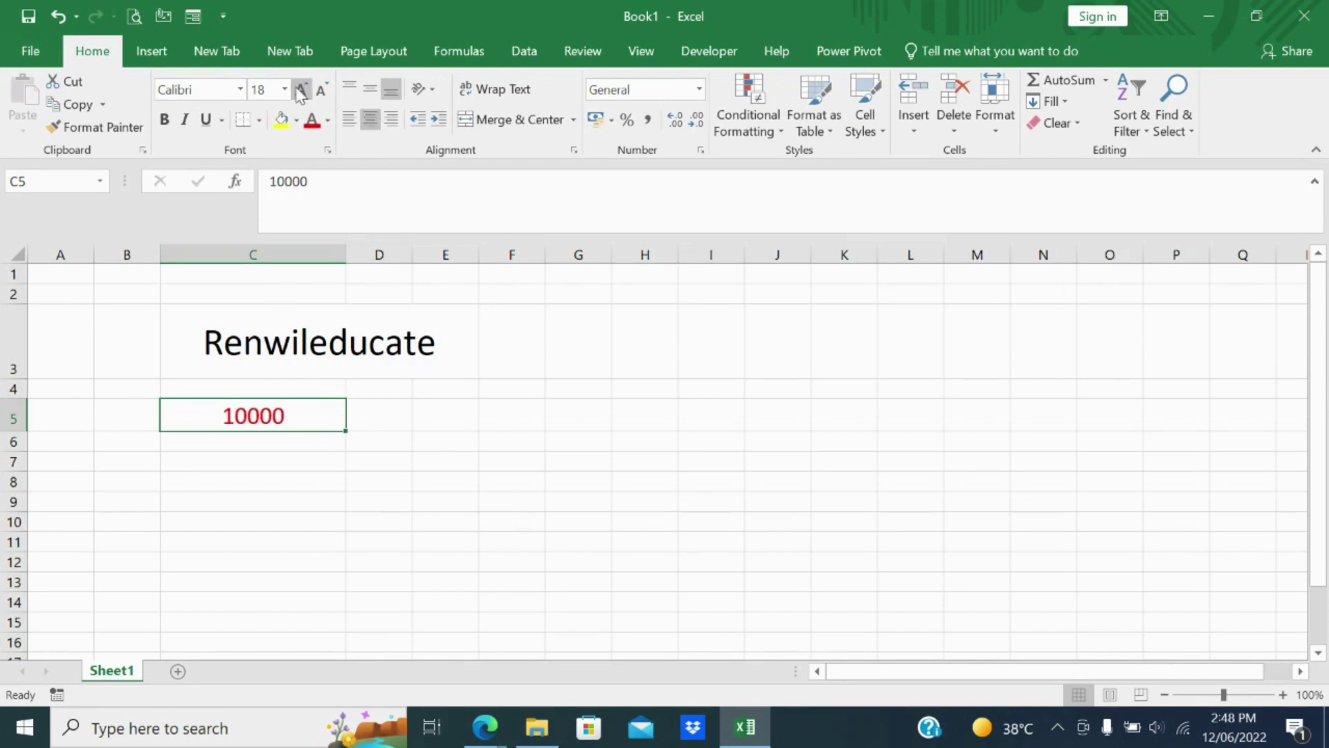
- Increase the font size of cell C5 to 72 and autofit column C to the enlarged number
click(300, 90)
click(300, 90)
click(300, 90)
click(300, 90)
click(300, 90)
click(300, 90)
click(300, 90)
click(300, 90)
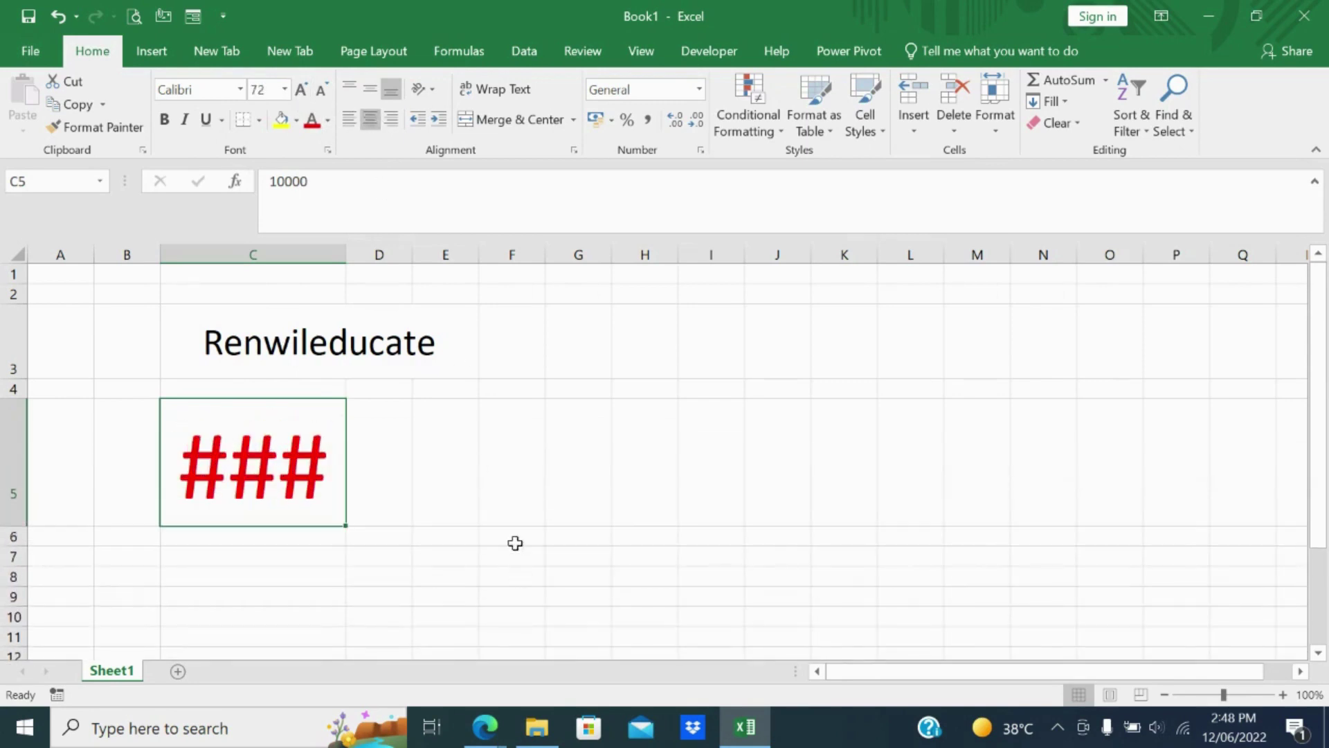
double_click(345, 257)
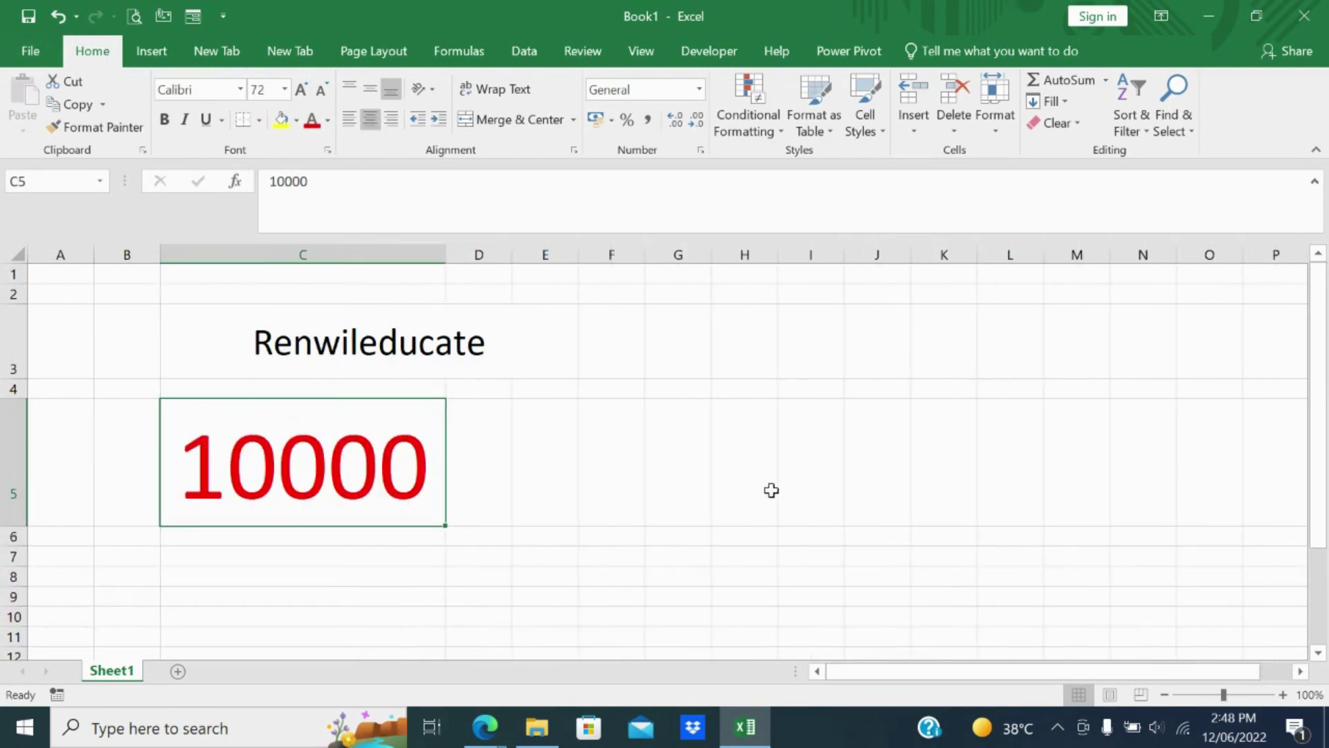
- Apply the Number format to cell C5
click(765, 492)
click(424, 460)
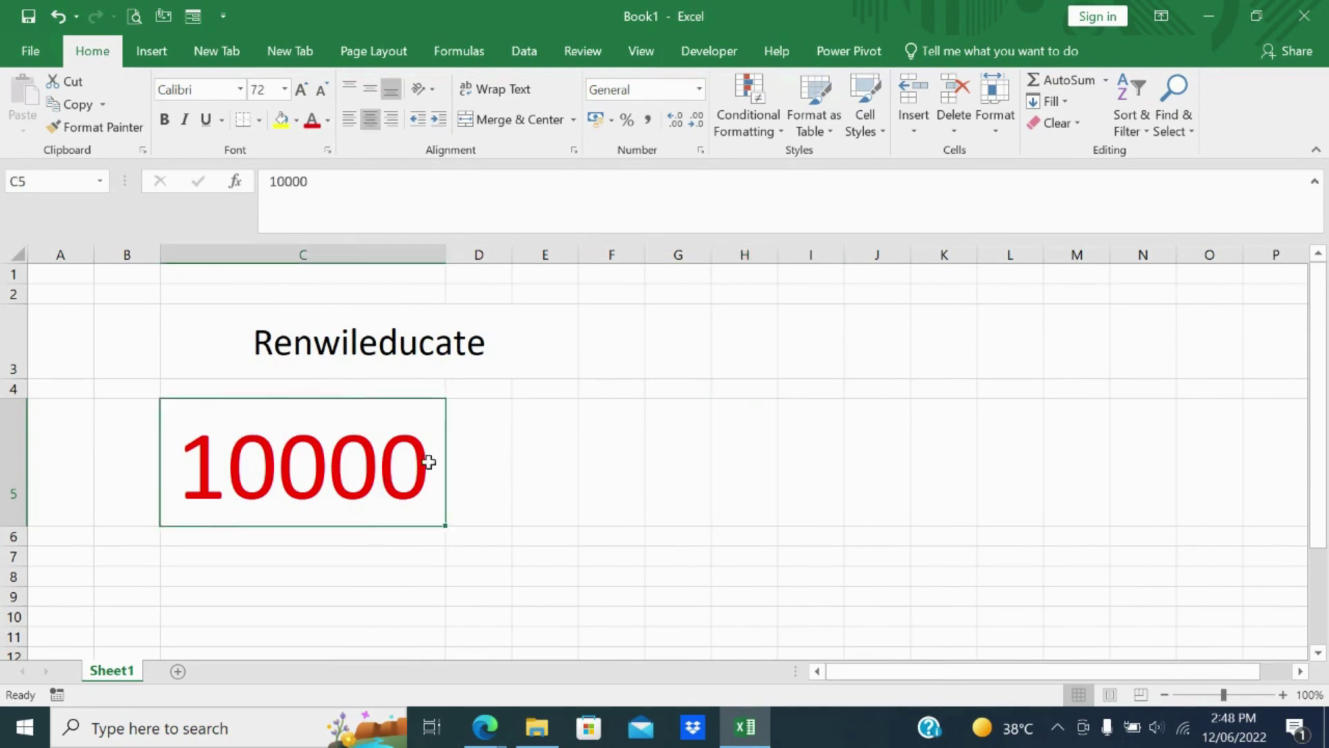
click(701, 90)
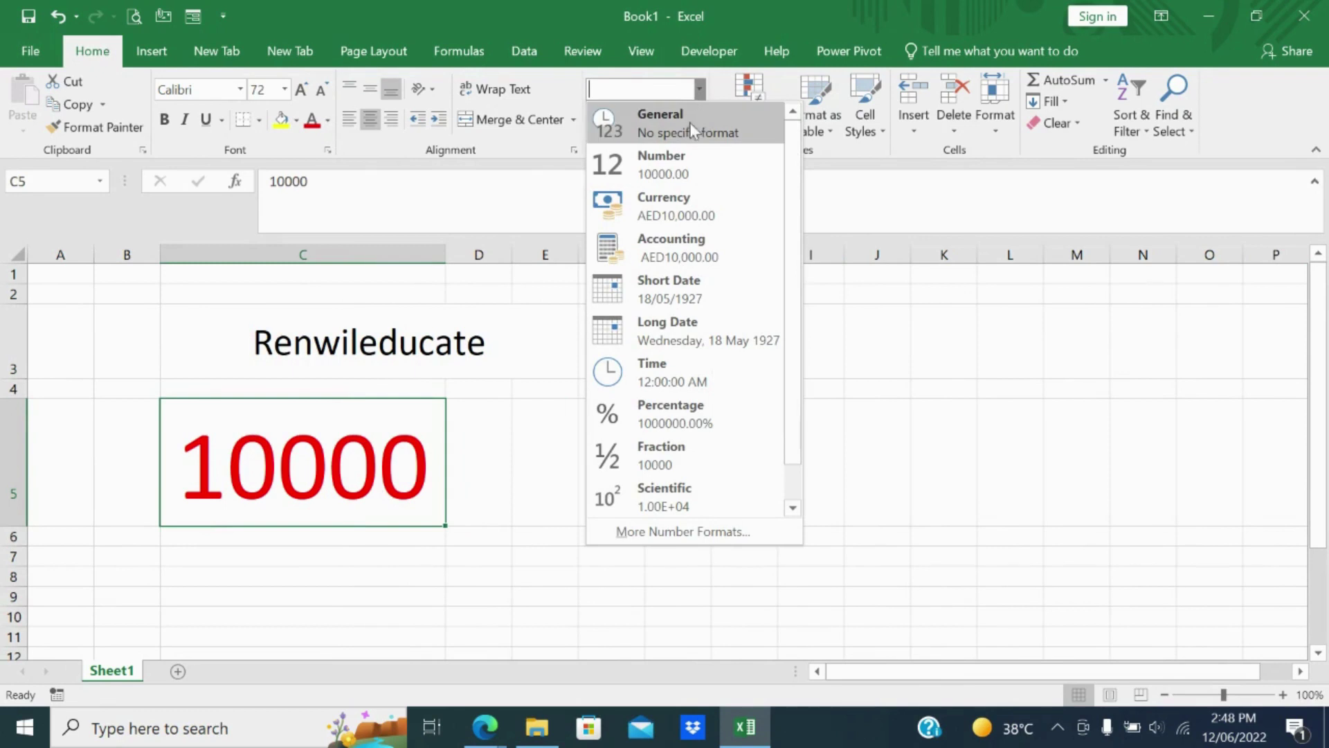
click(684, 160)
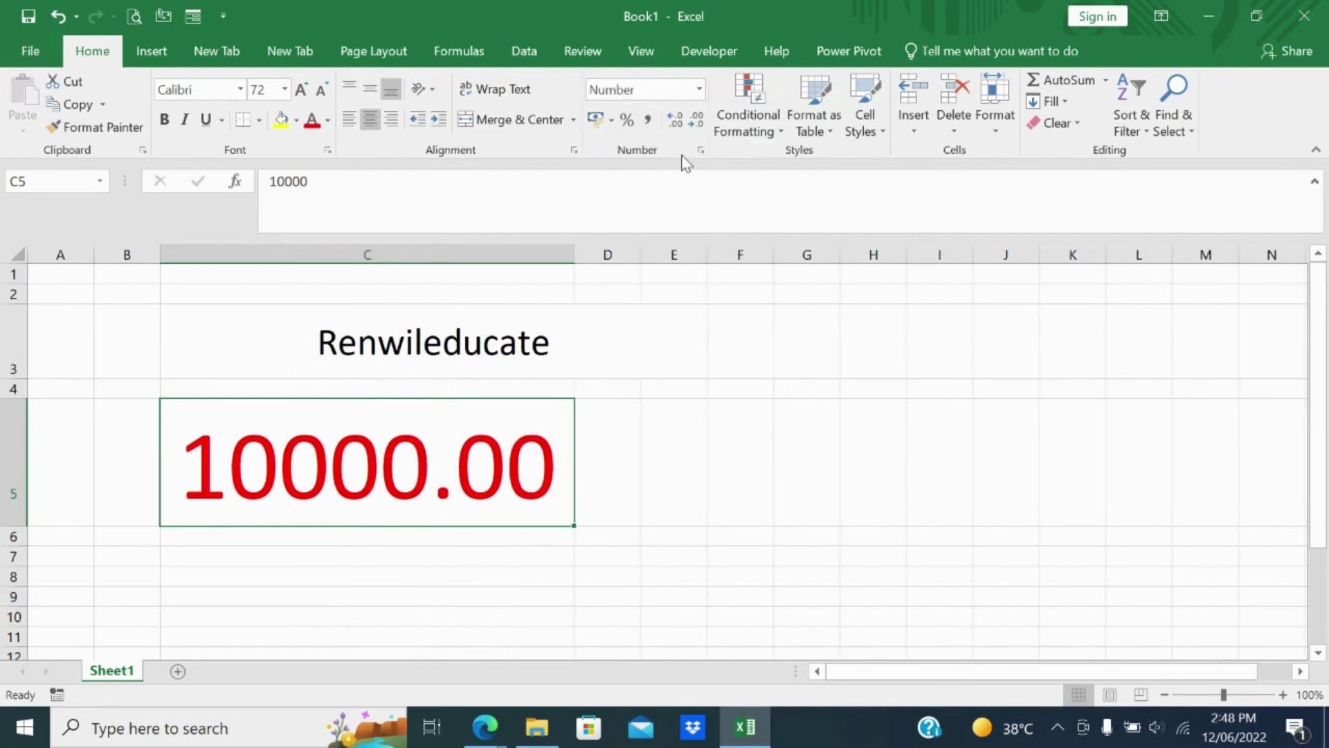
- Switch cell C5 to the Currency format, undo that change, and apply Currency again
click(699, 90)
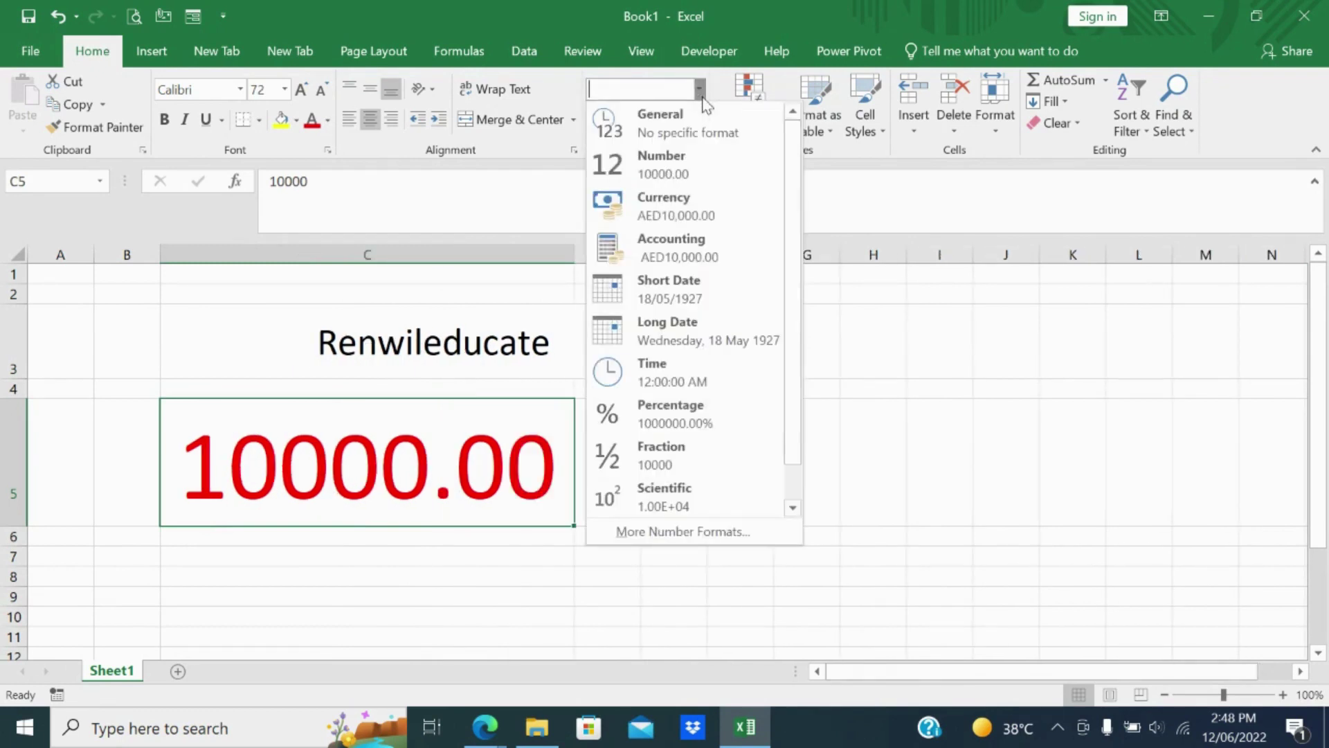
click(687, 201)
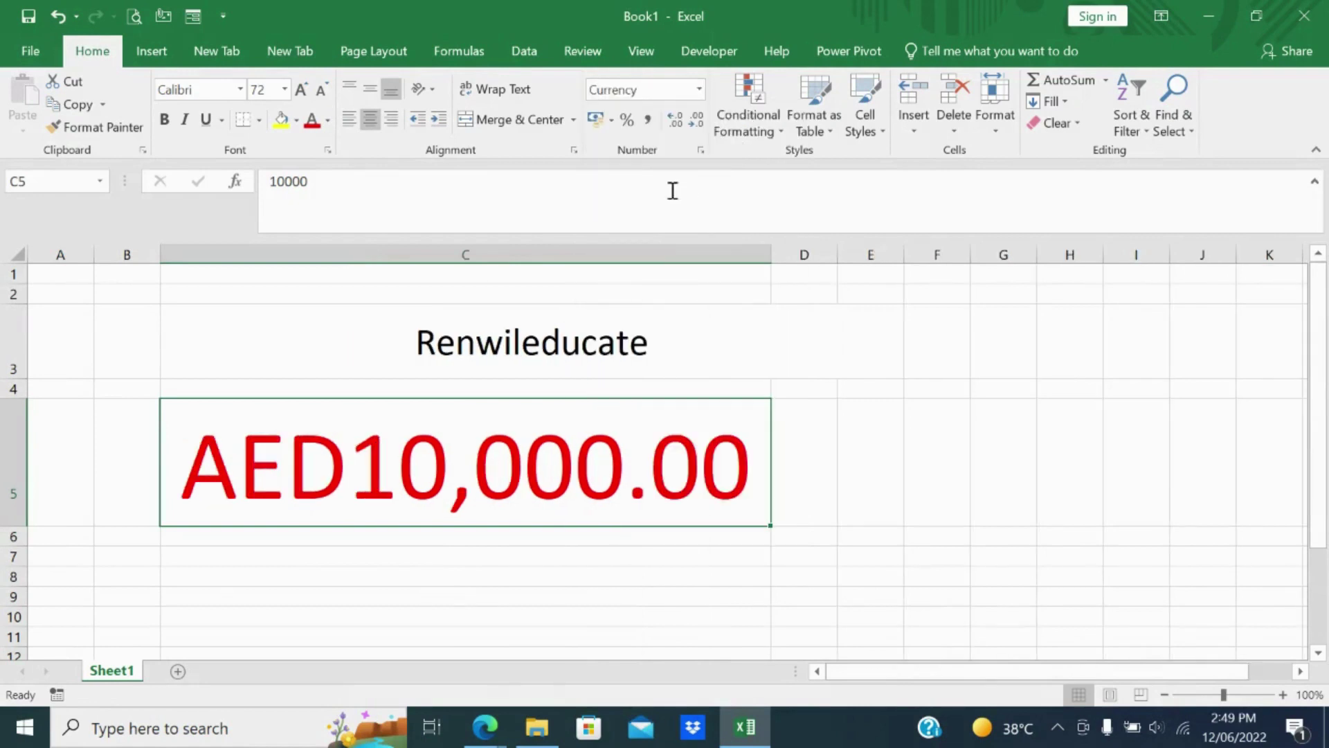
key(ctrl+z)
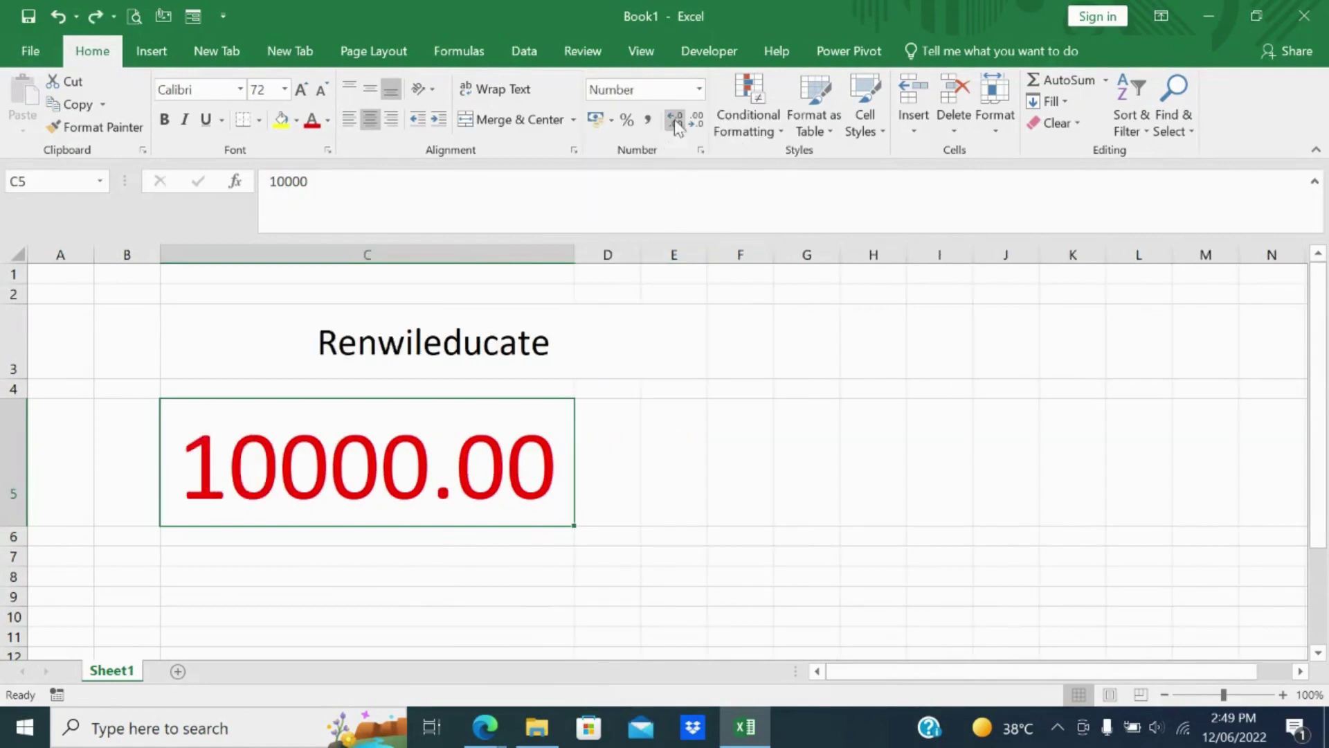
click(701, 90)
click(701, 202)
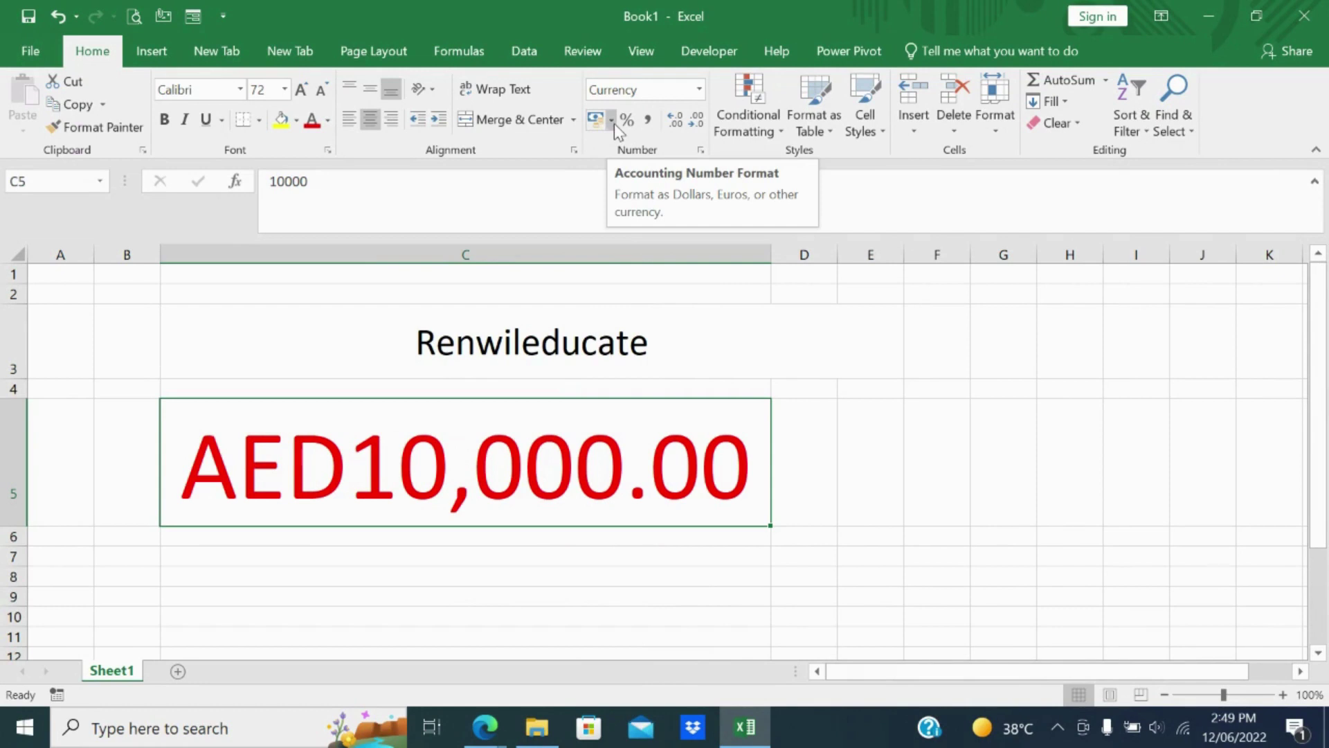
- Change the currency symbol of the number in cell C5 to USD in the Currency format settings
click(700, 94)
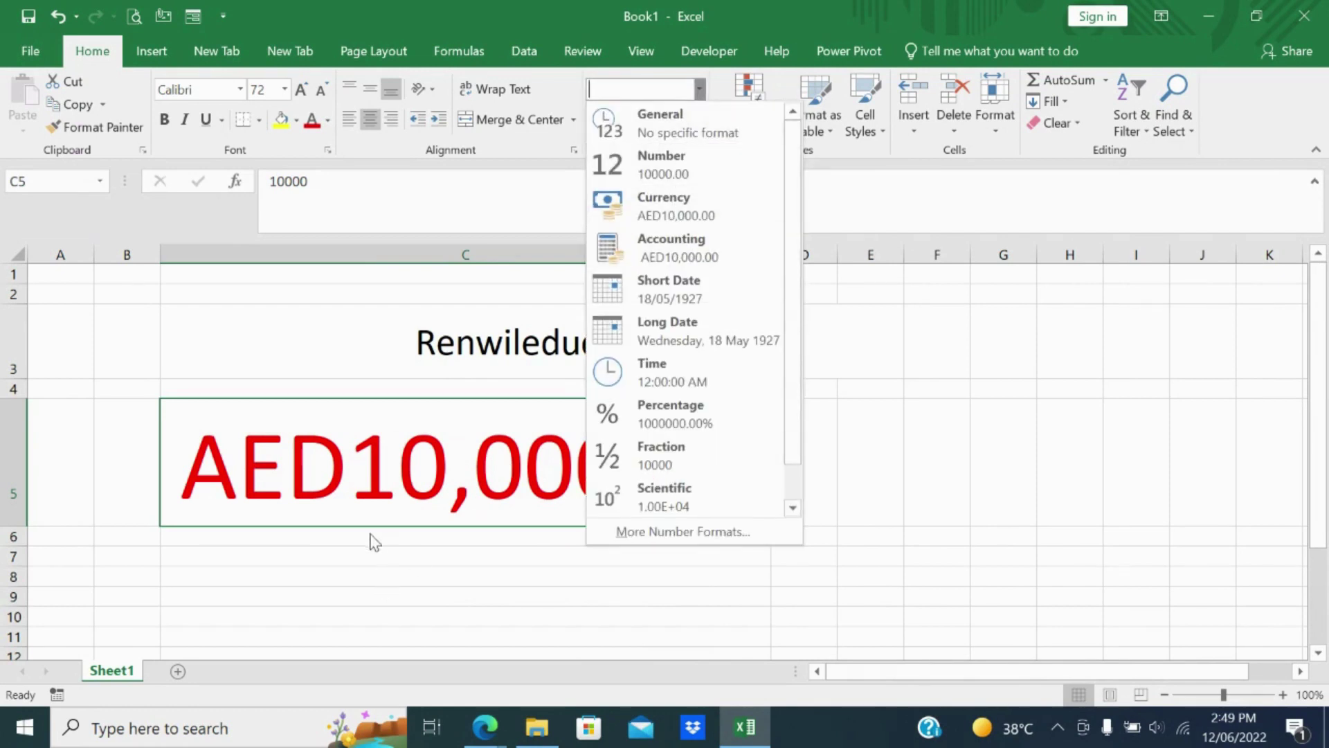
click(424, 455)
right_click(463, 415)
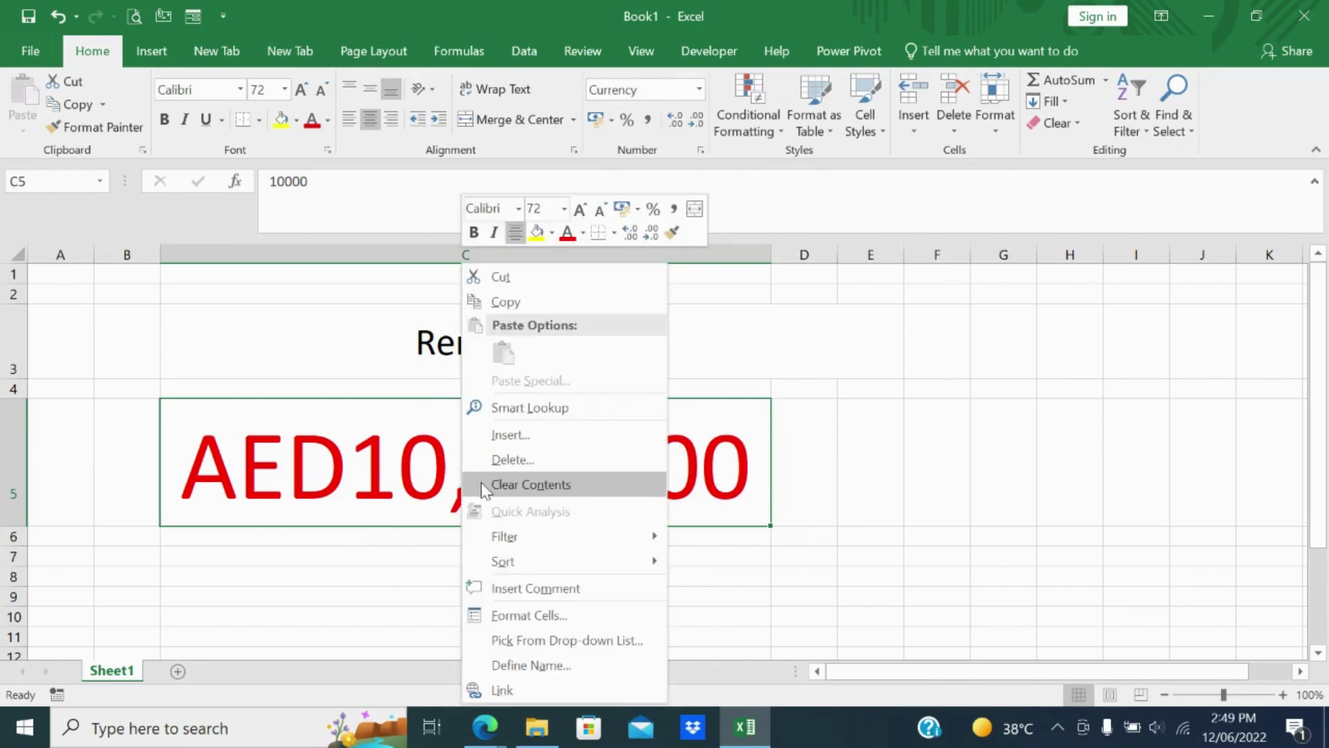
click(502, 615)
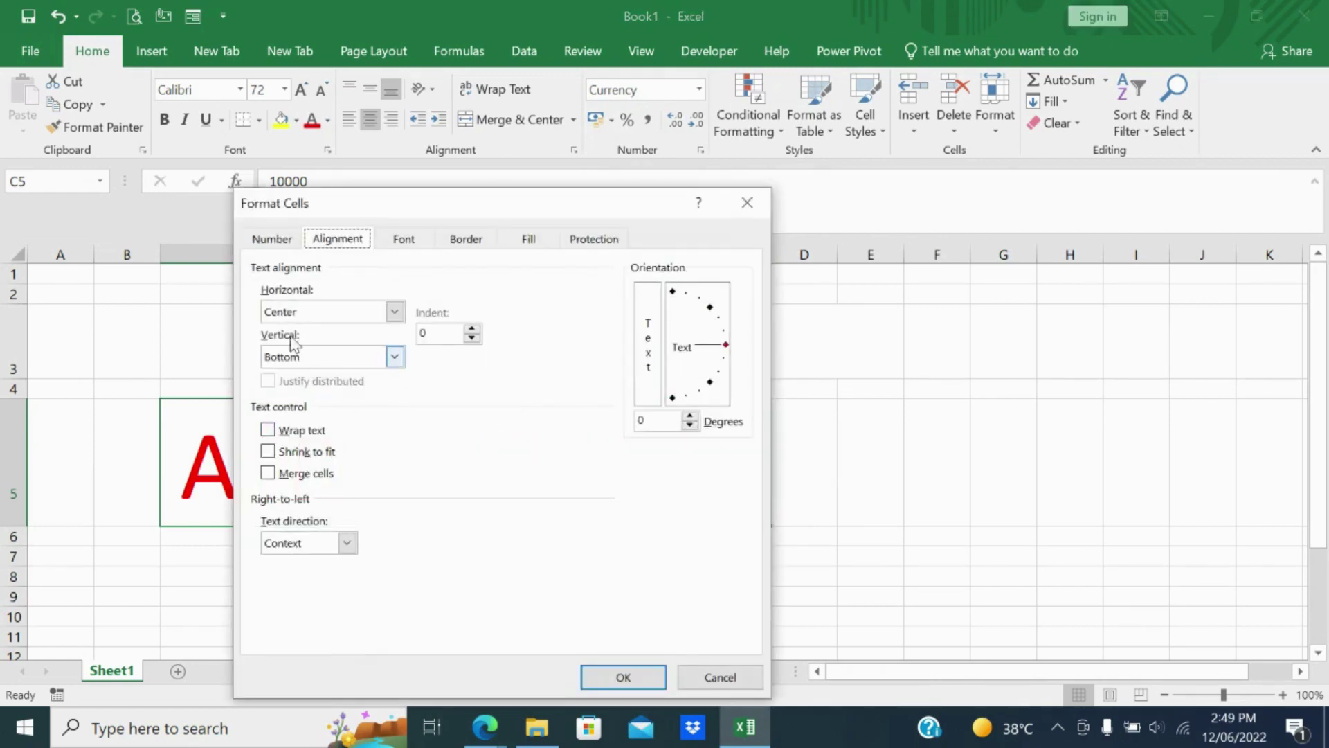
click(290, 244)
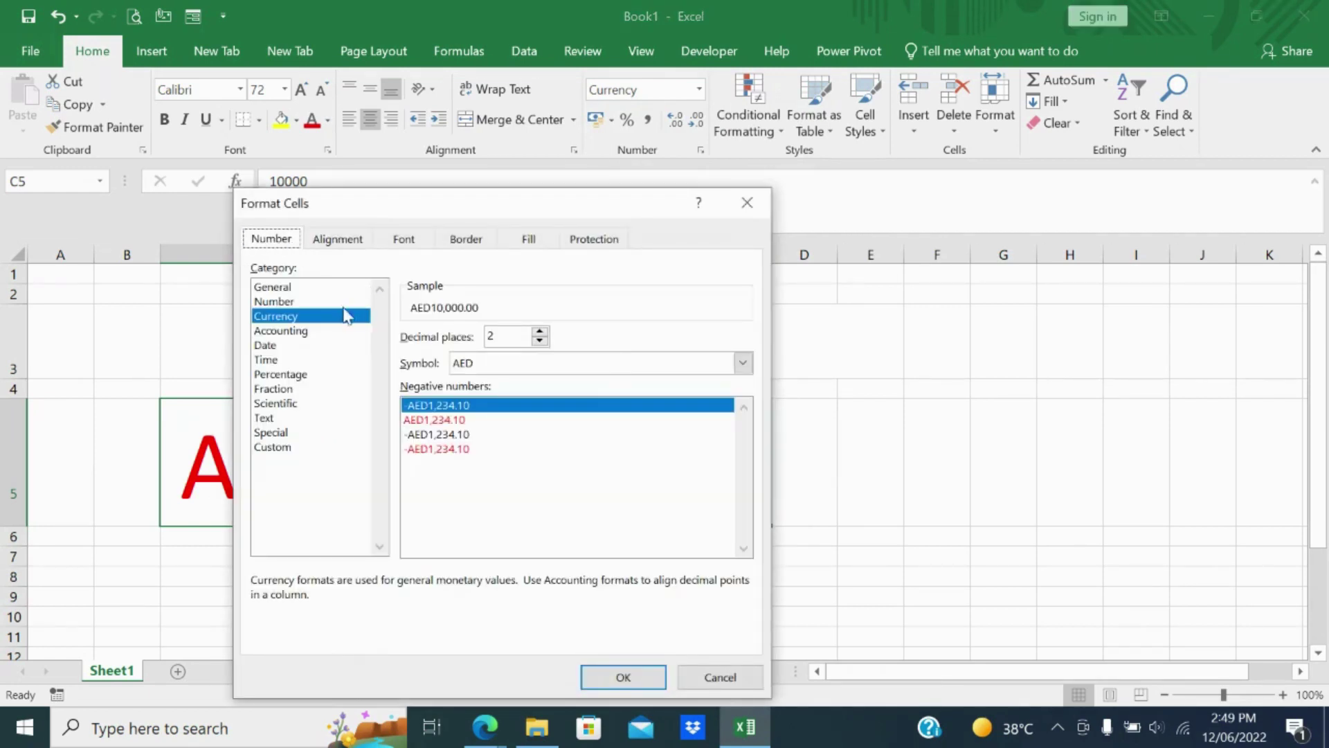
click(595, 365)
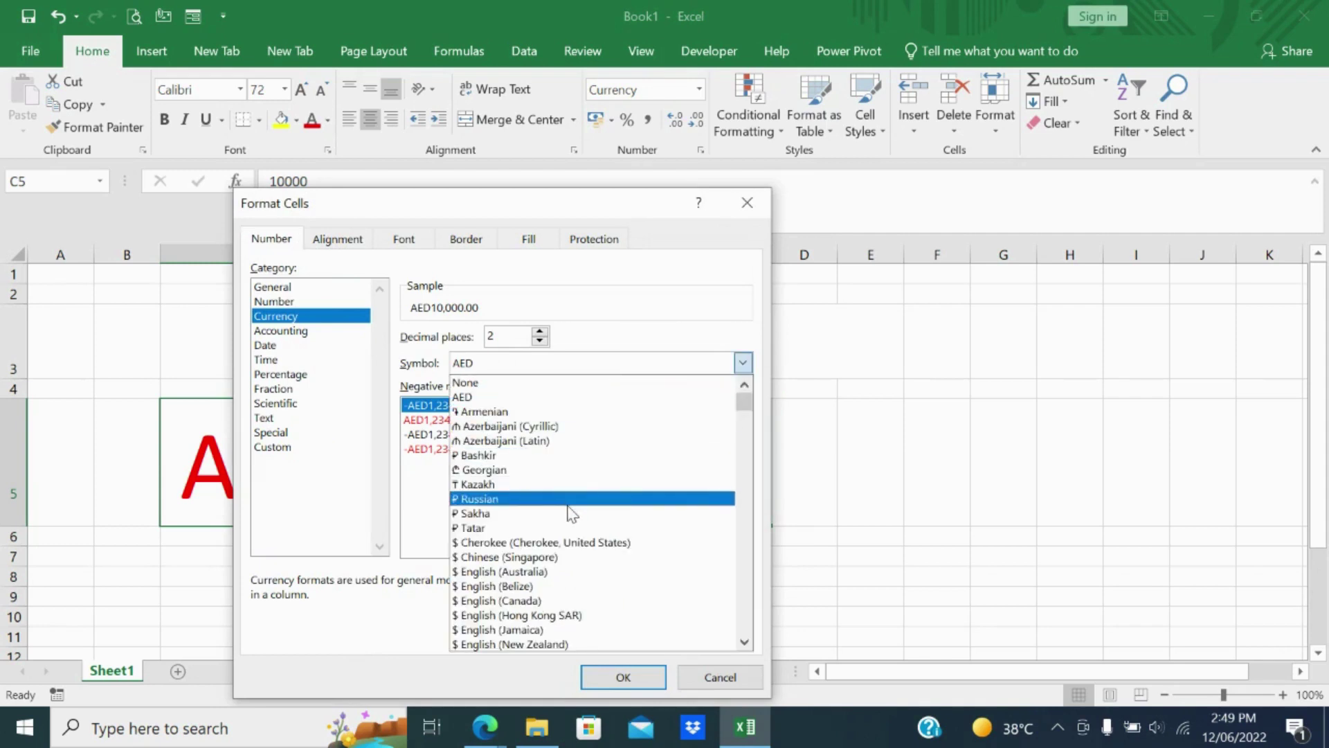
text(usd)
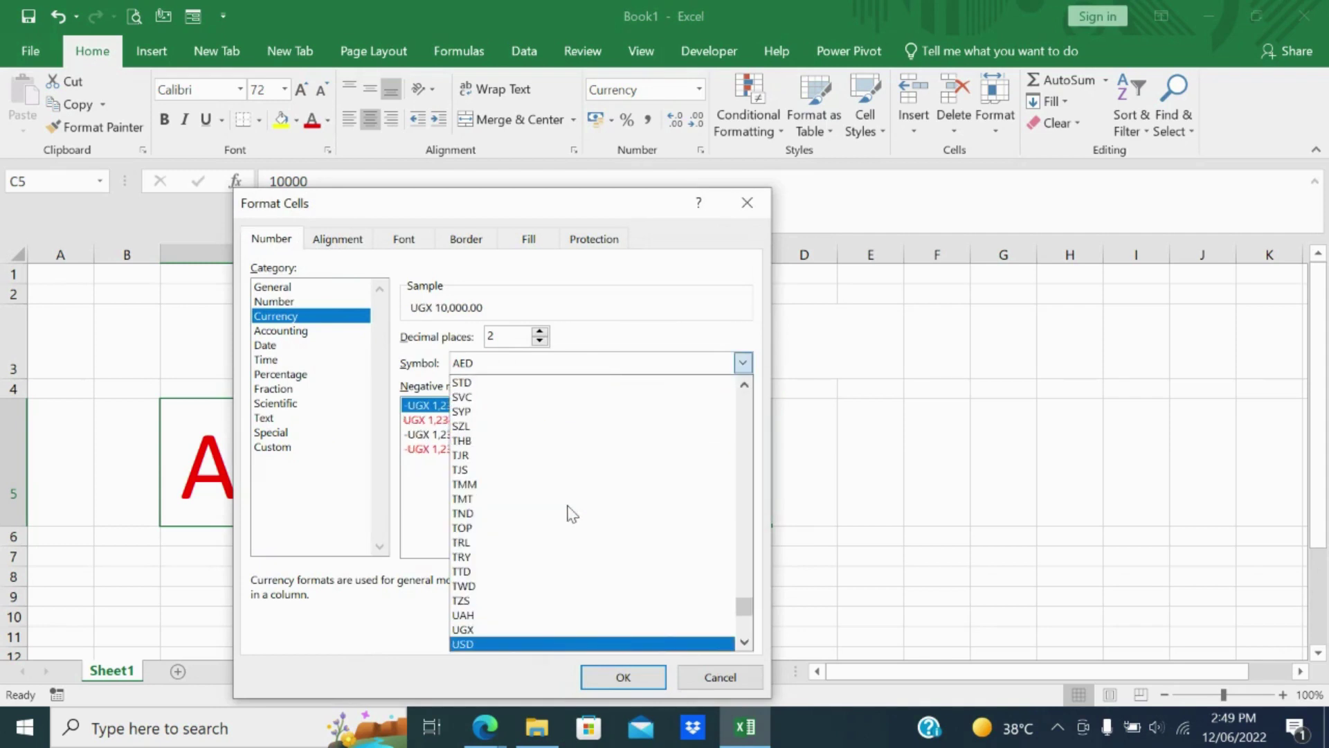
key(Return)
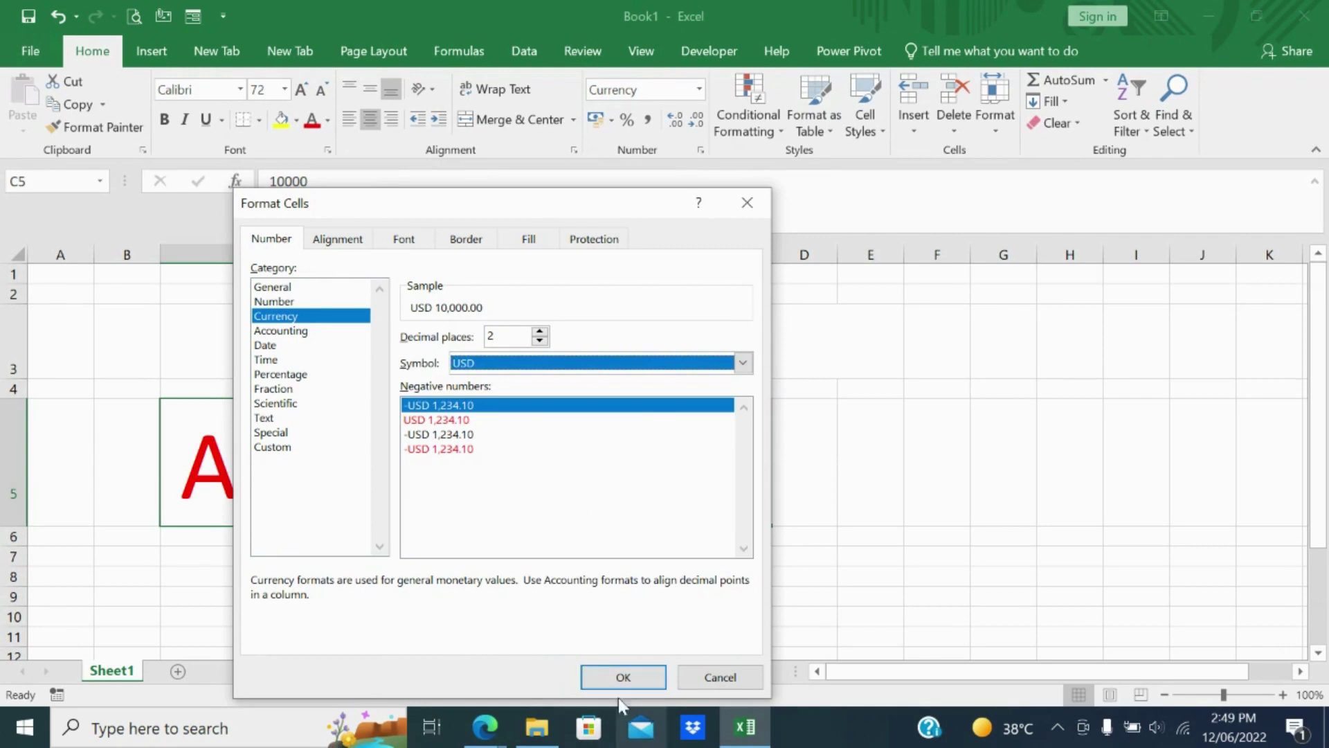
click(616, 678)
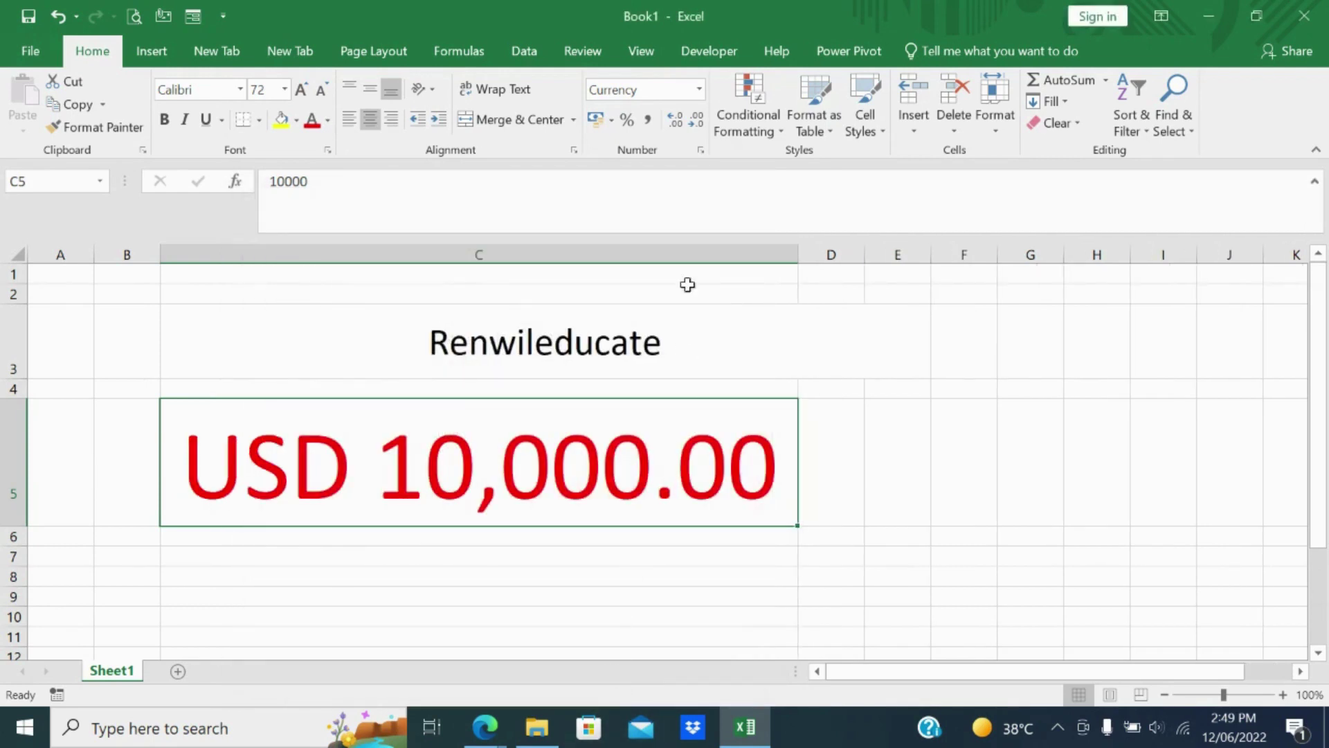
- Apply the Short Date format to cell C5, followed by the Long Date format
click(699, 90)
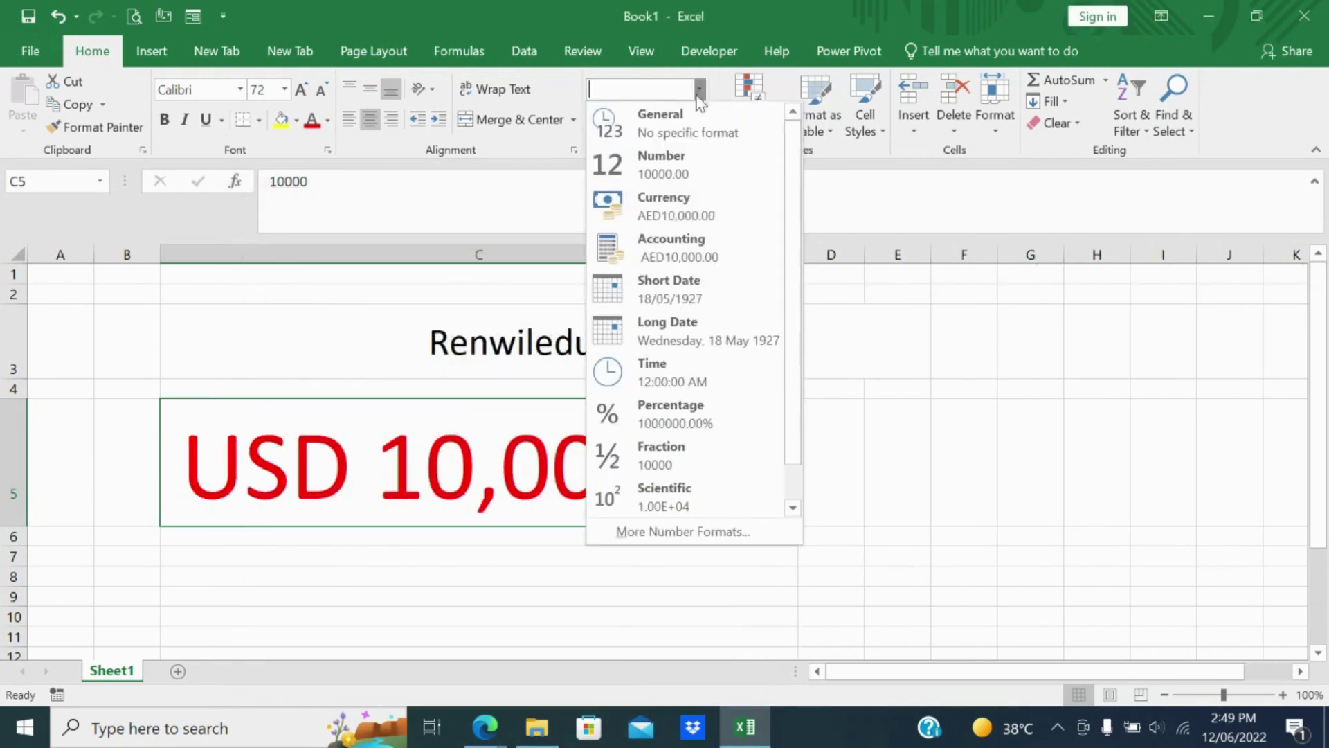
click(689, 302)
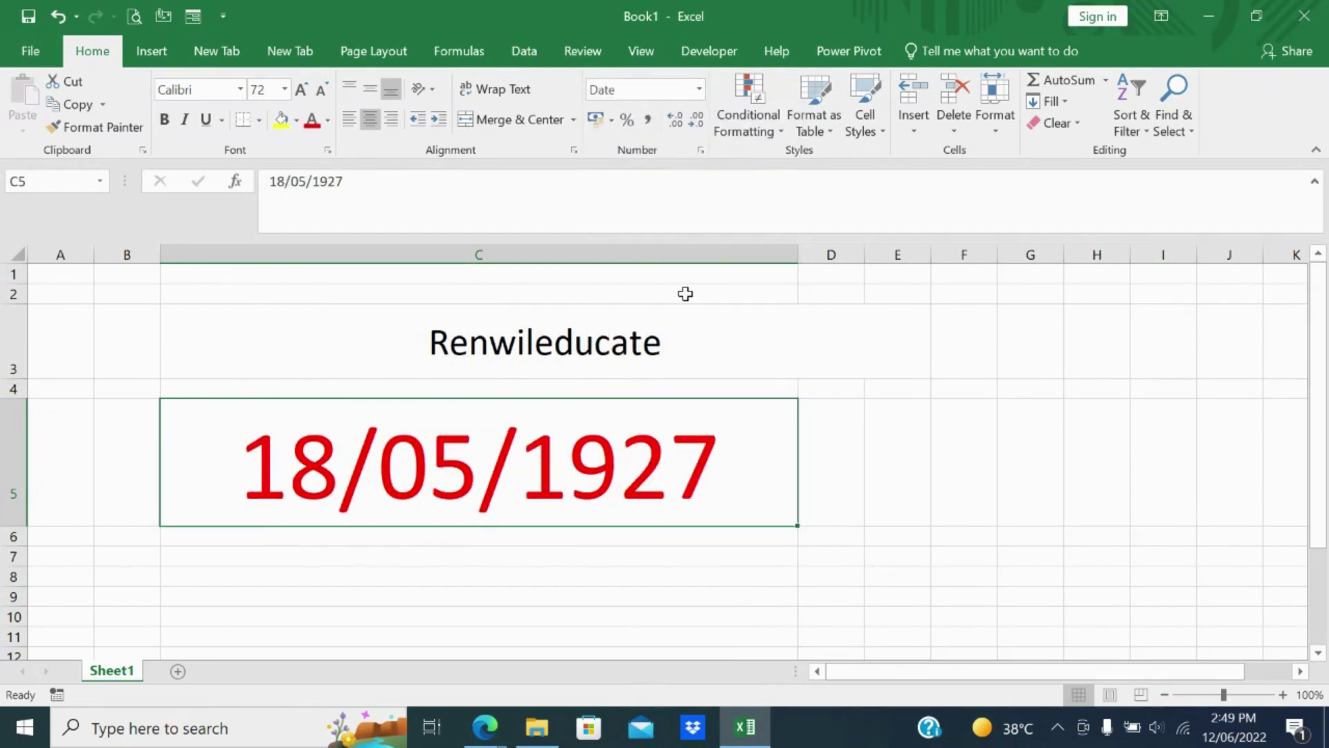
click(700, 90)
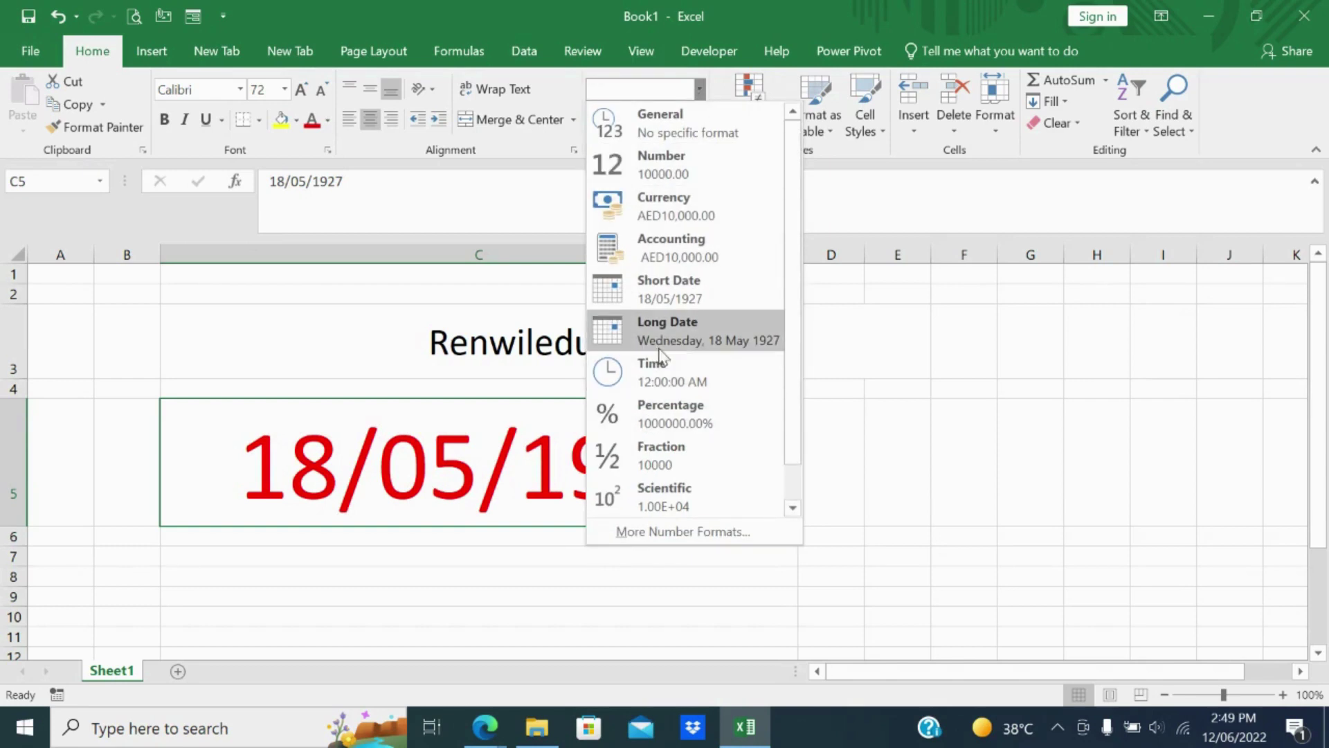
click(661, 350)
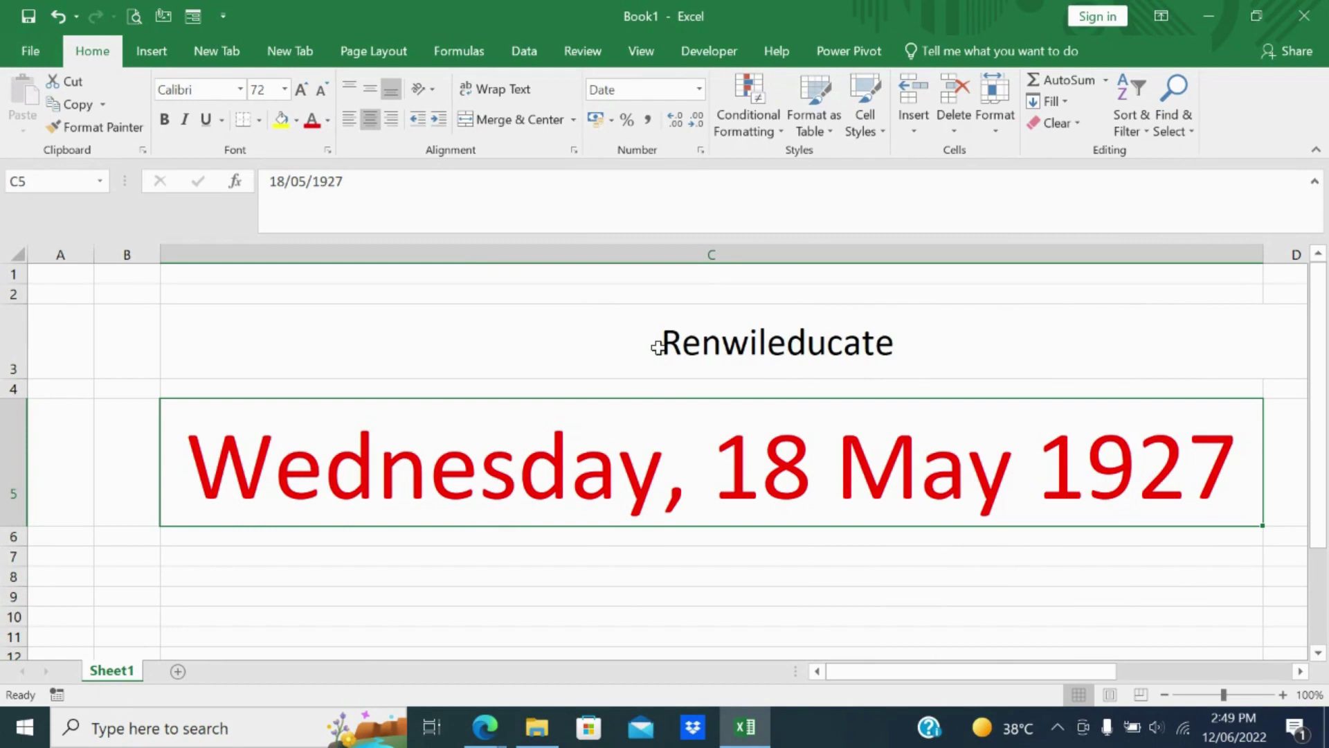
- Switch cell C5 to the Time format and after that to the Percentage format
click(698, 97)
click(668, 381)
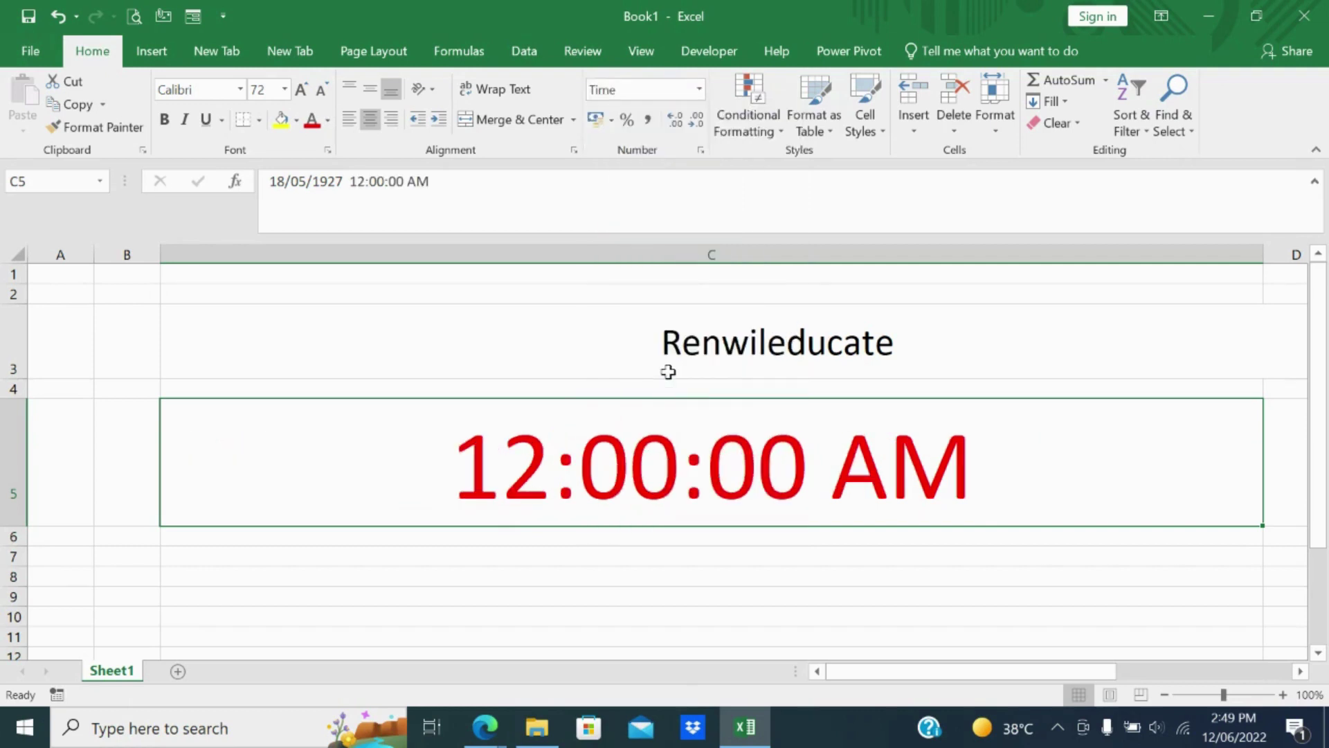
click(699, 88)
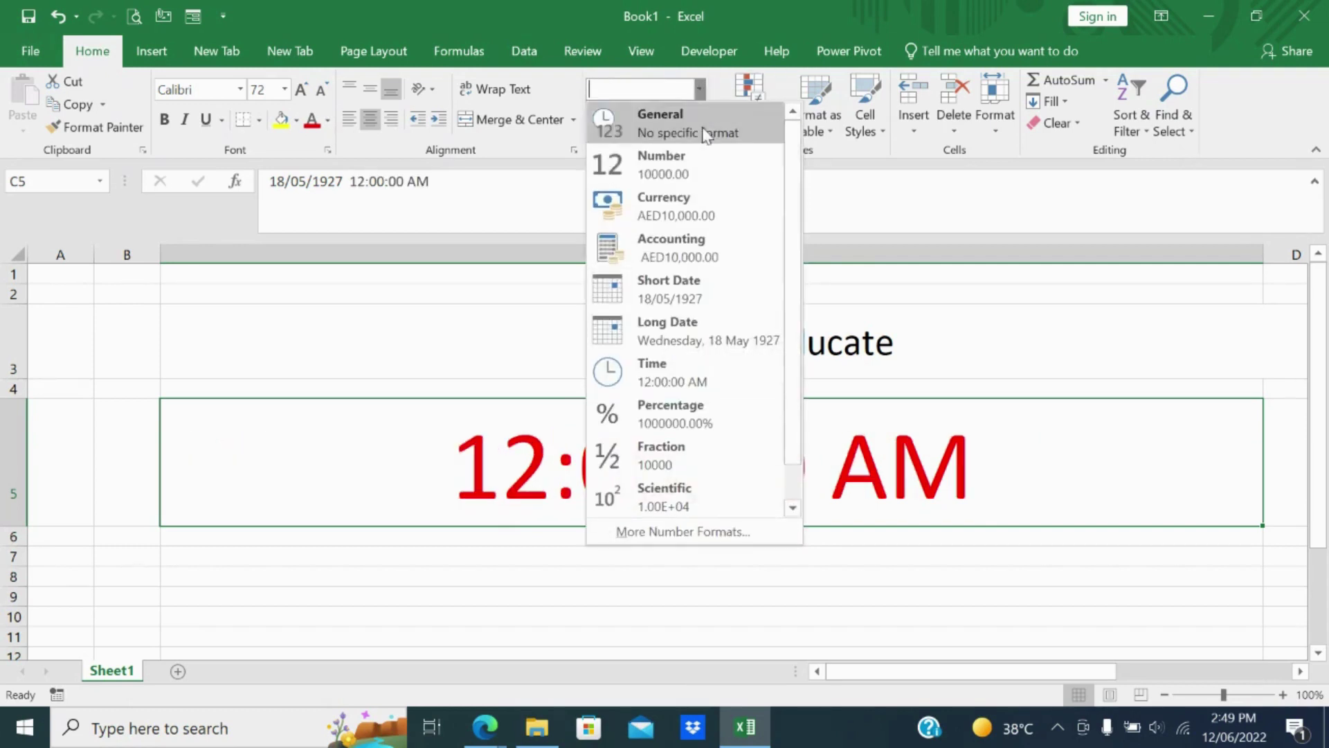
click(662, 413)
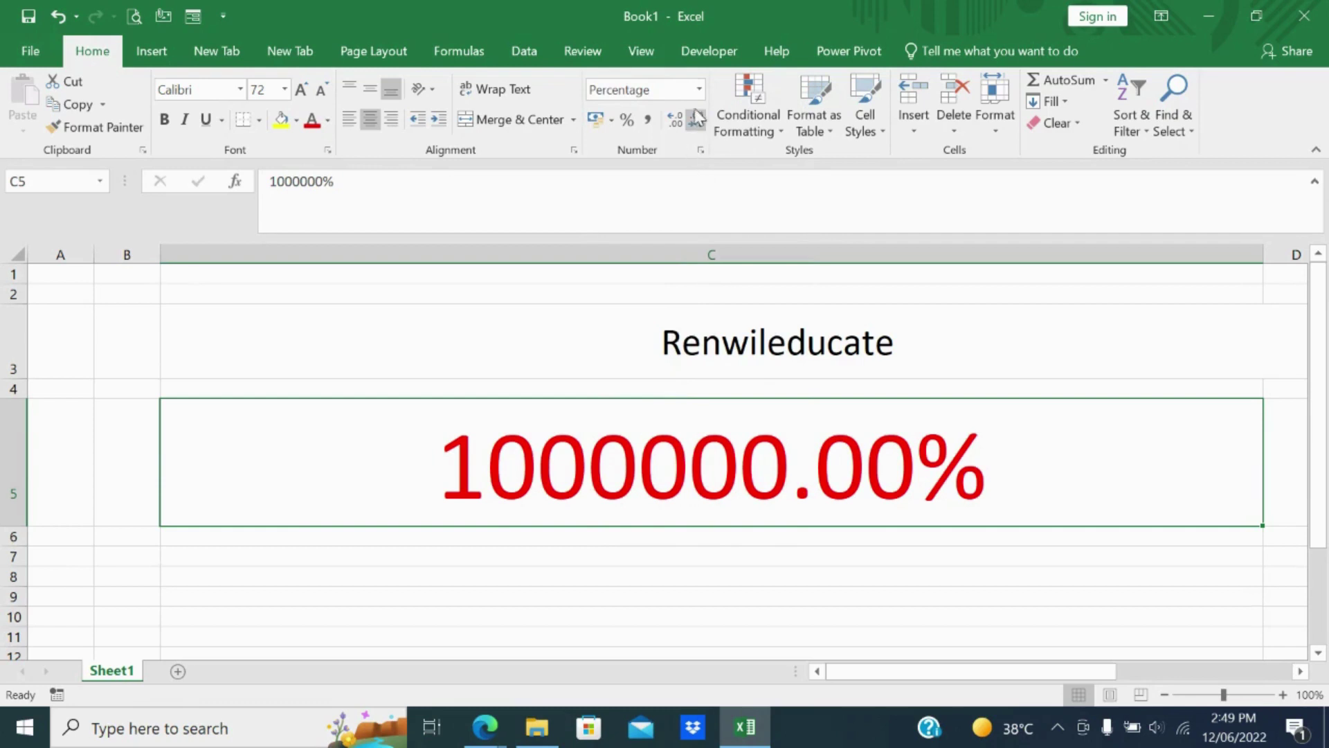
- Apply the Fraction format to cell C5, try the Scientific format and undo the Scientific change
click(699, 89)
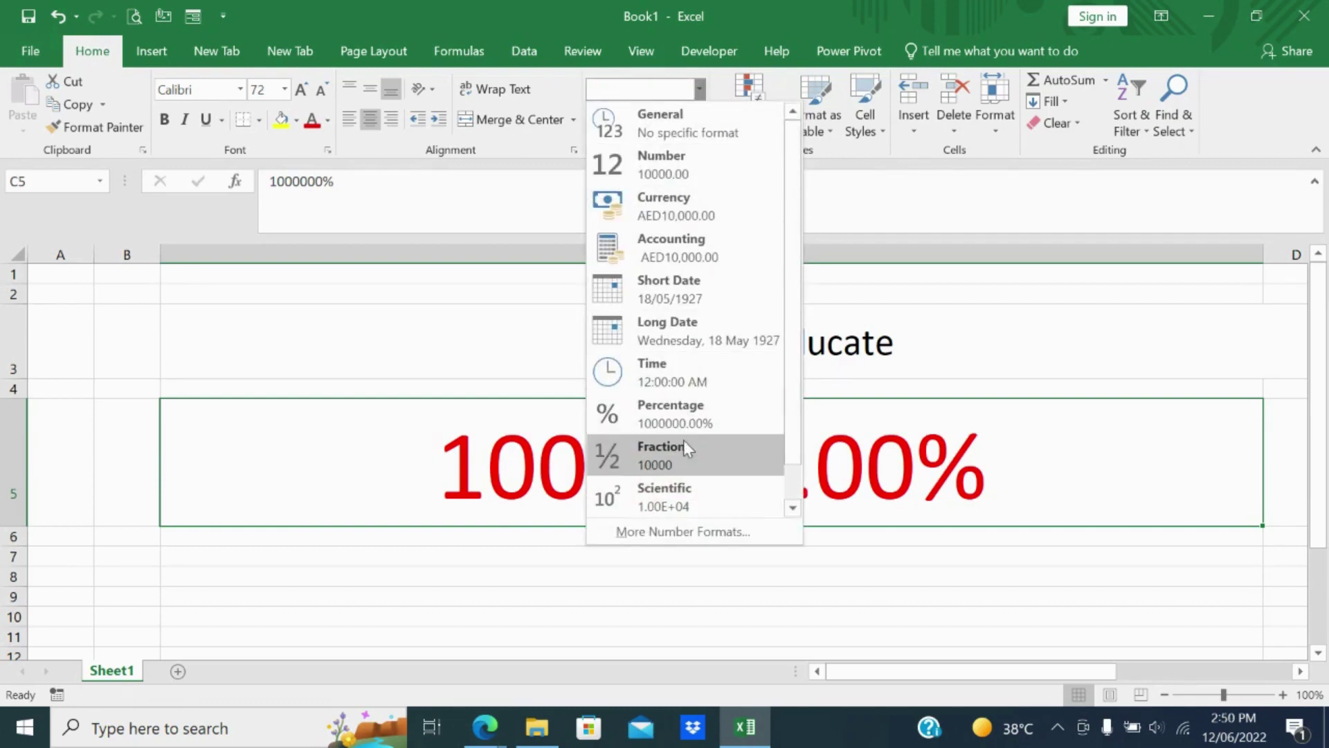
click(685, 462)
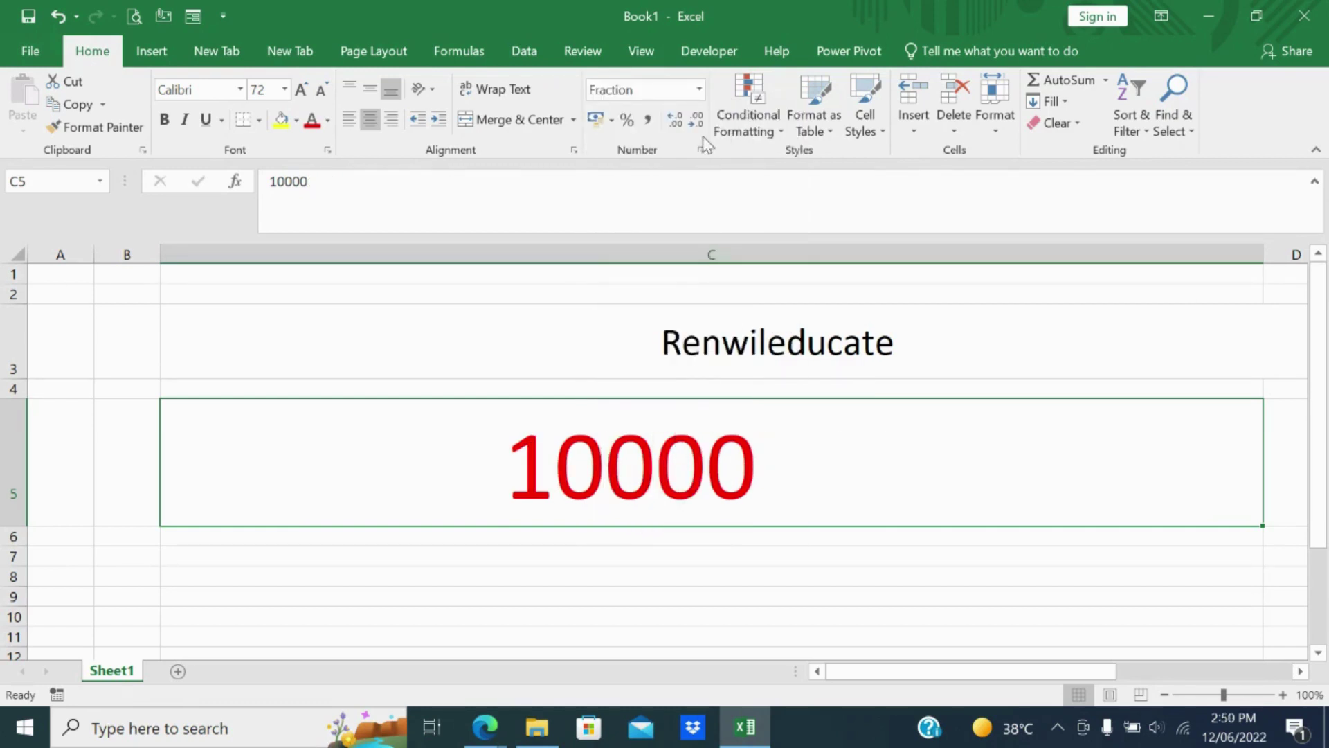
click(700, 94)
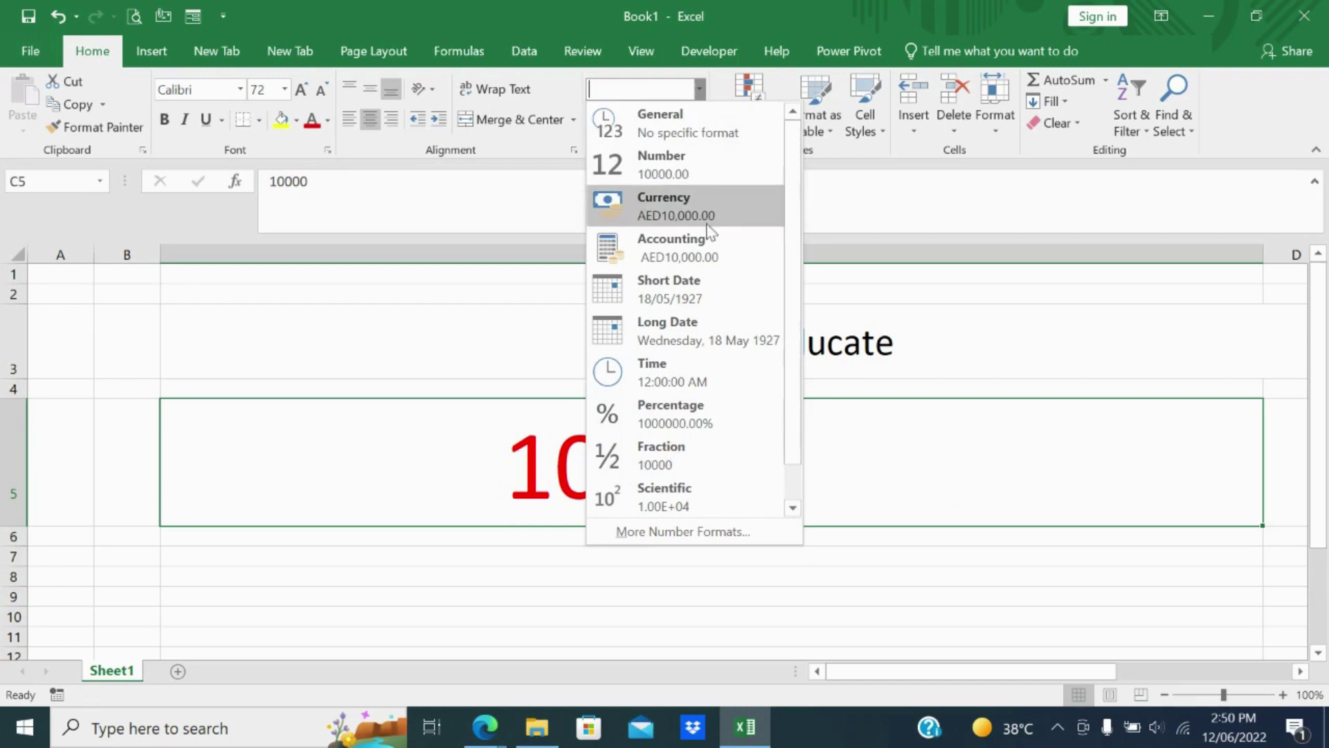
click(685, 491)
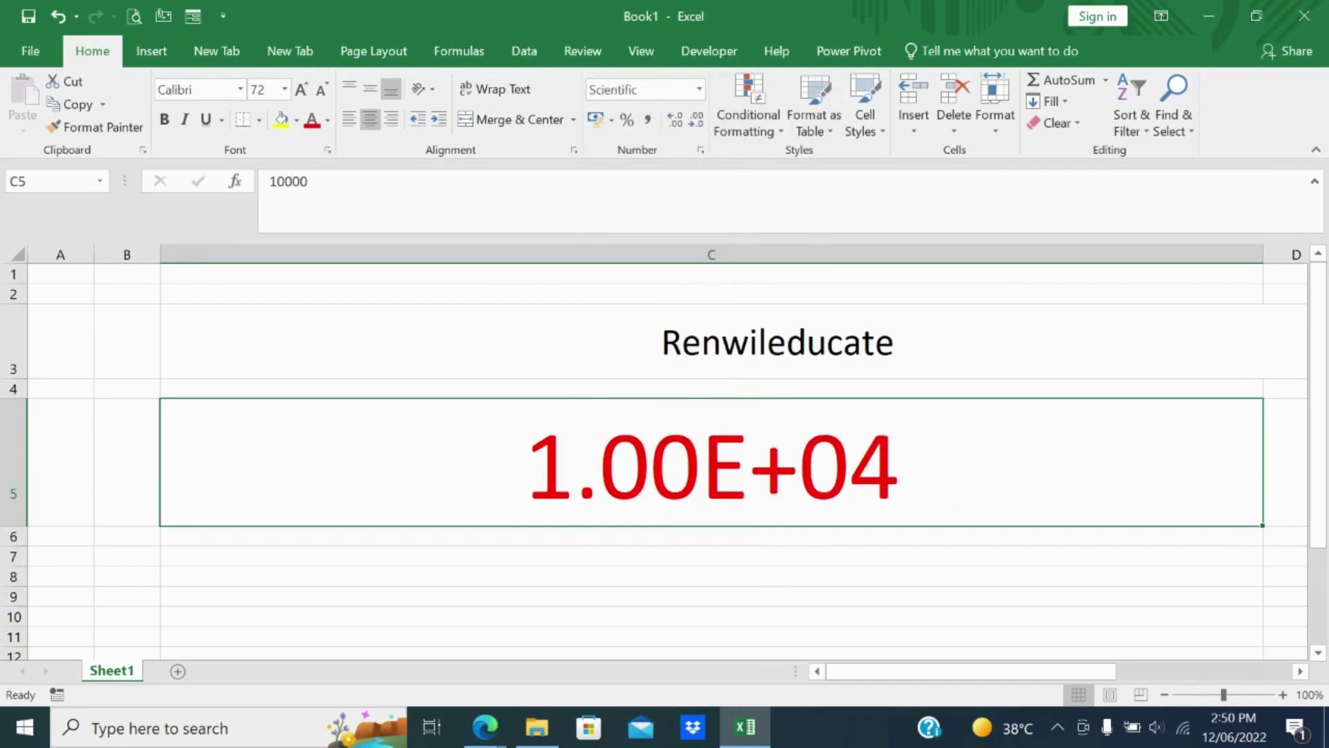
key(ctrl+z)
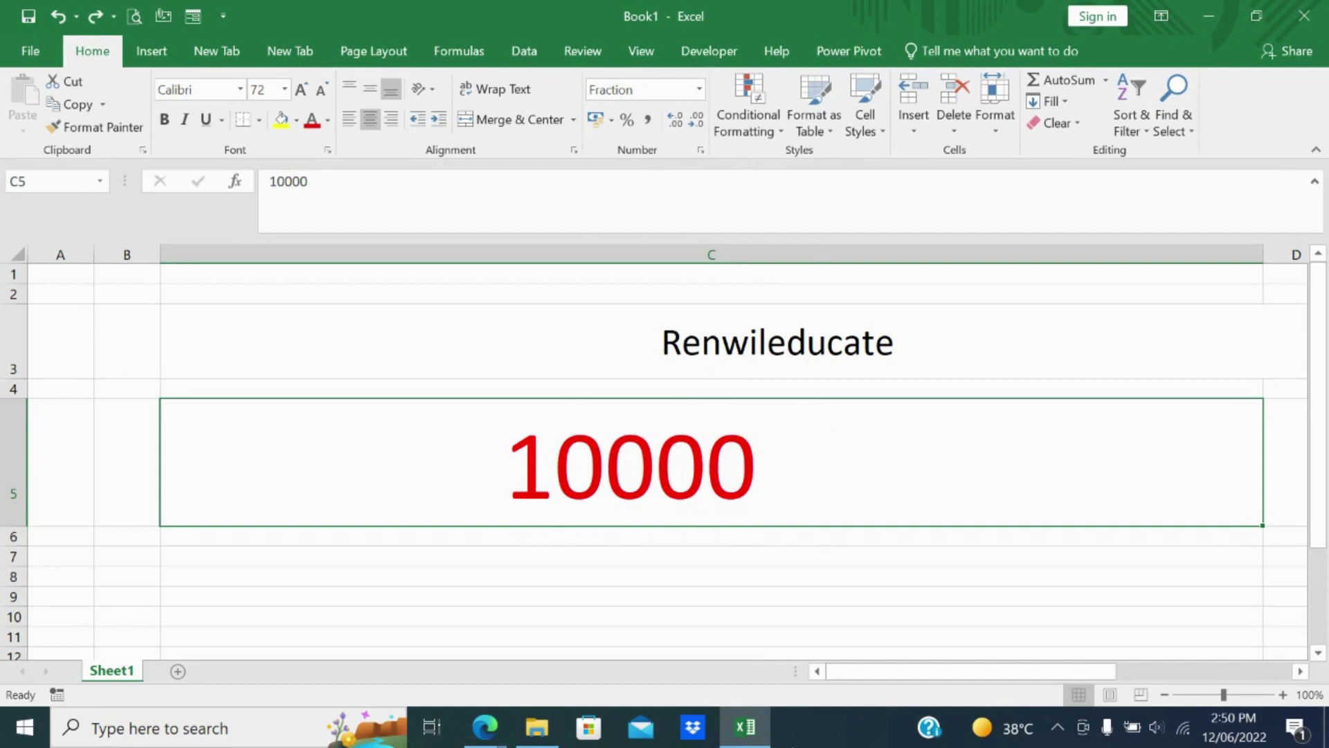
- Apply the $ English (United States) accounting format to cell C5 and left-align it
click(611, 120)
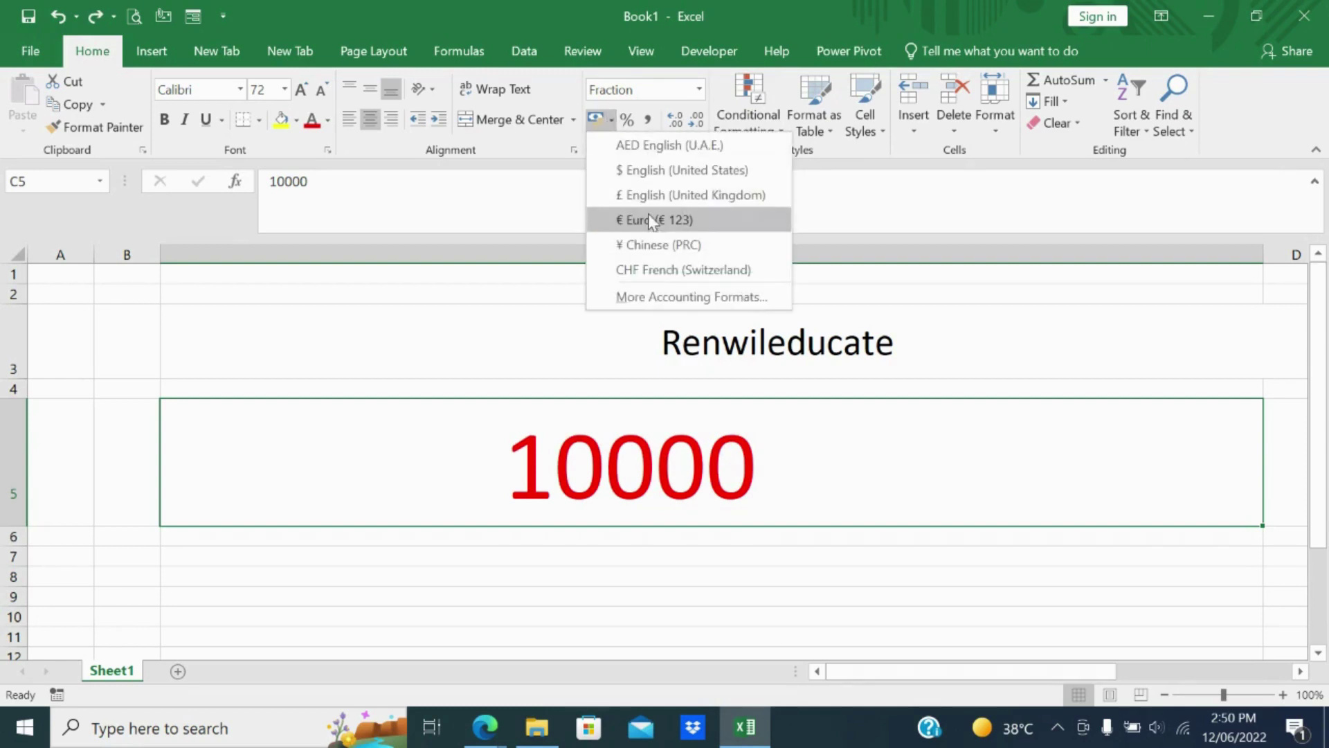
click(653, 178)
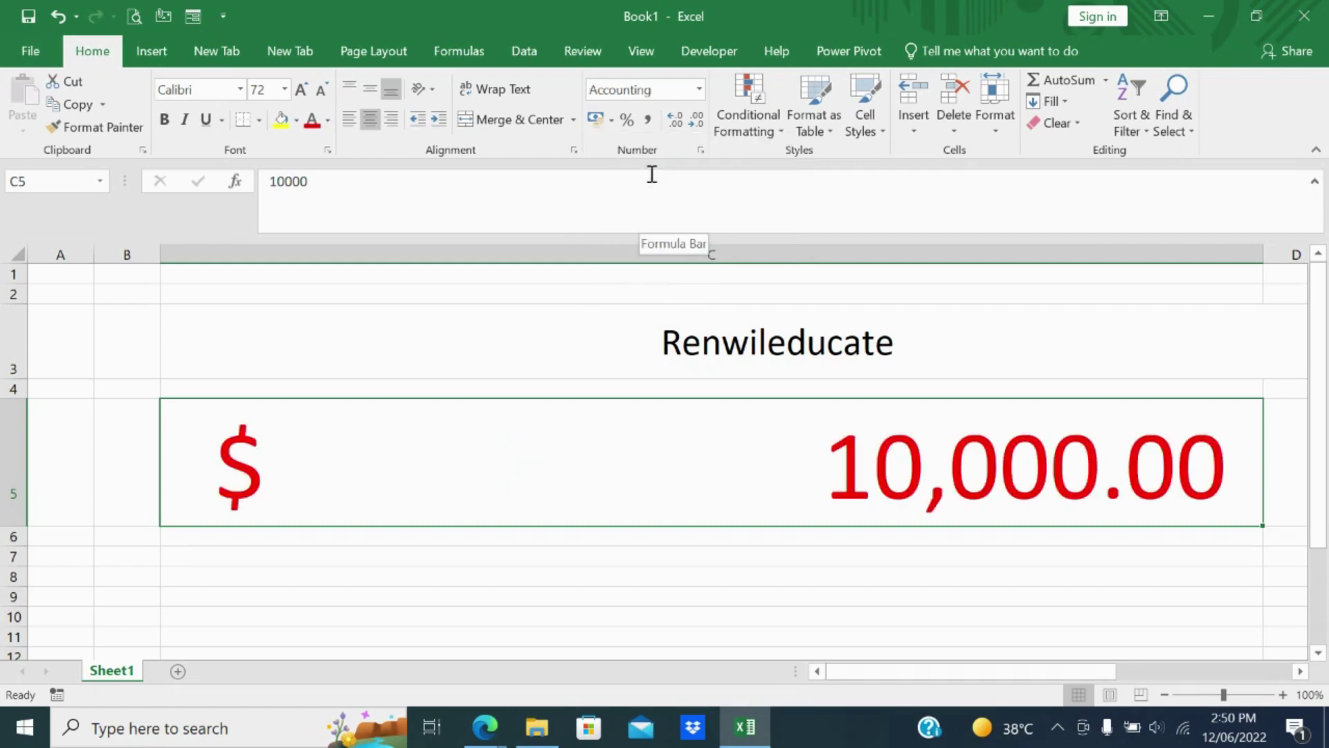
click(350, 119)
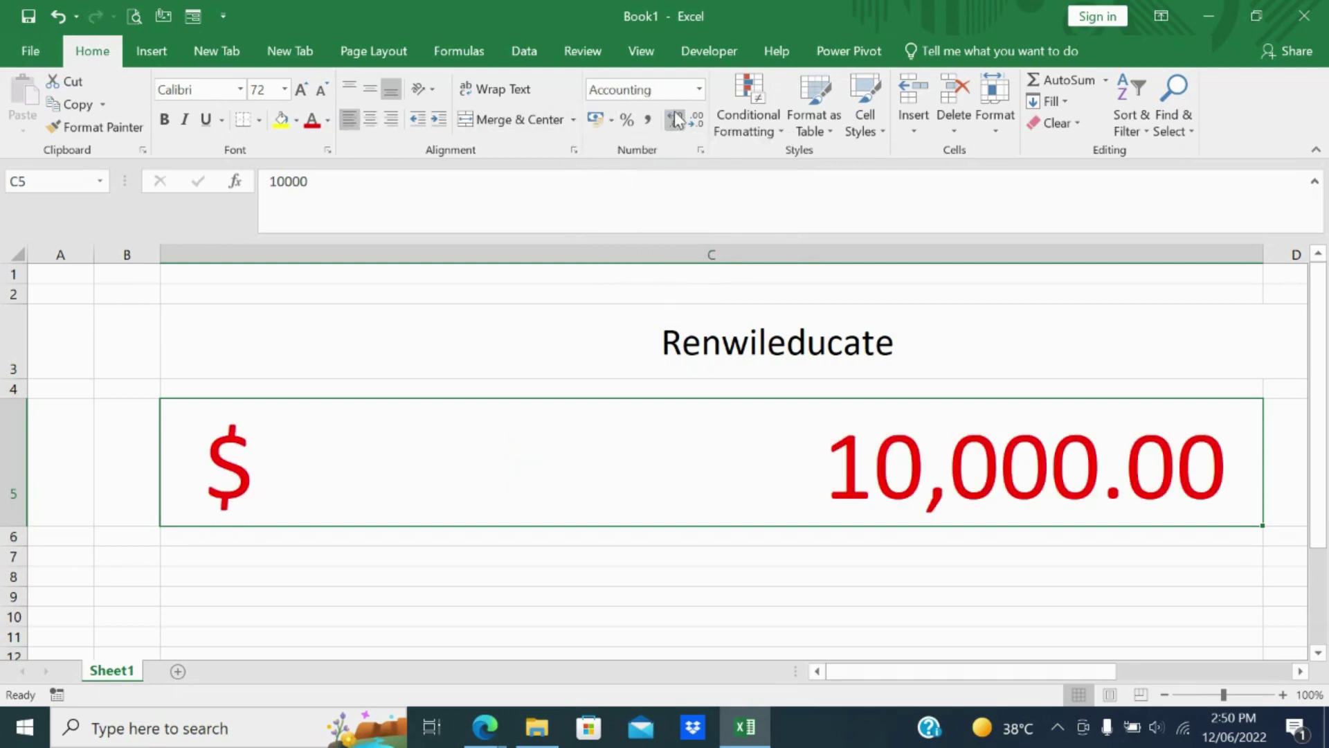
- Apply the Percent style to cell C5 and replace it with the Comma style
click(627, 121)
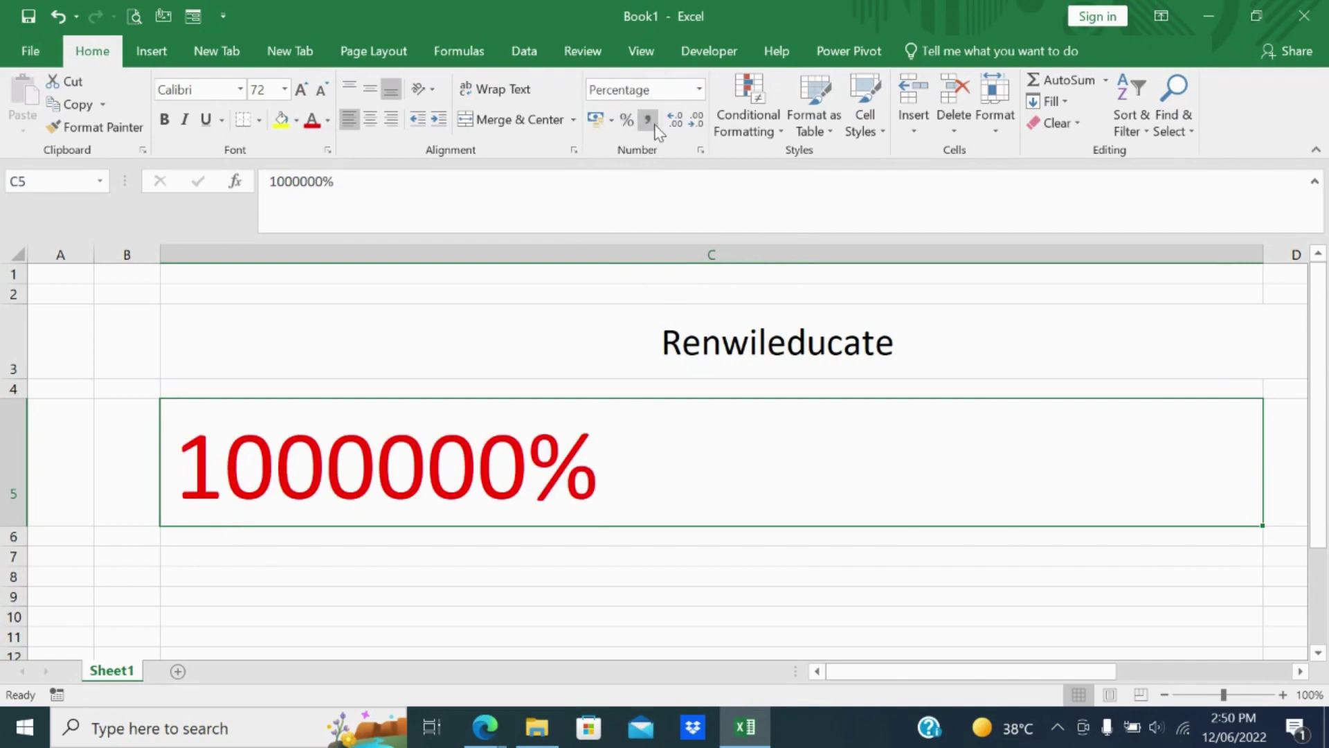
click(647, 120)
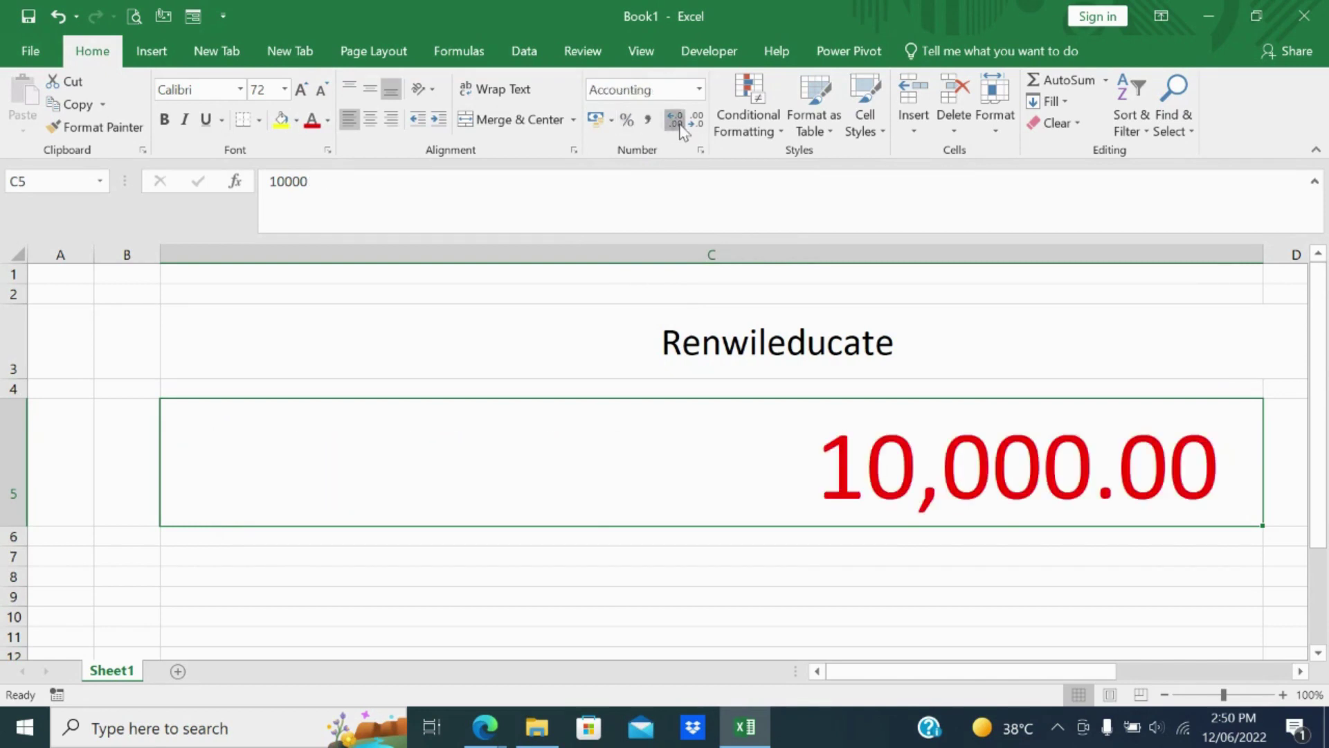
- Increase the number in cell C5 to five decimal places and reduce it to no decimals
click(676, 120)
click(677, 121)
click(677, 121)
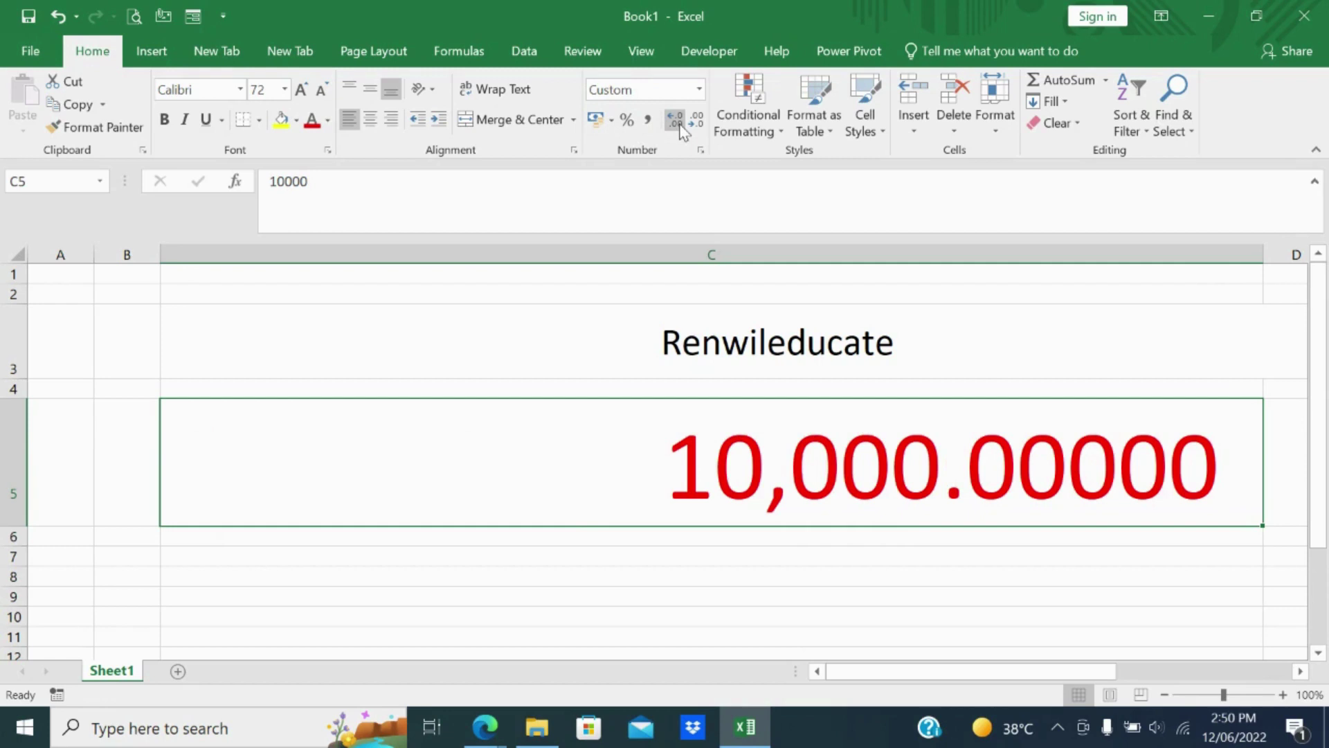
click(704, 123)
click(703, 124)
click(703, 123)
click(703, 123)
click(704, 123)
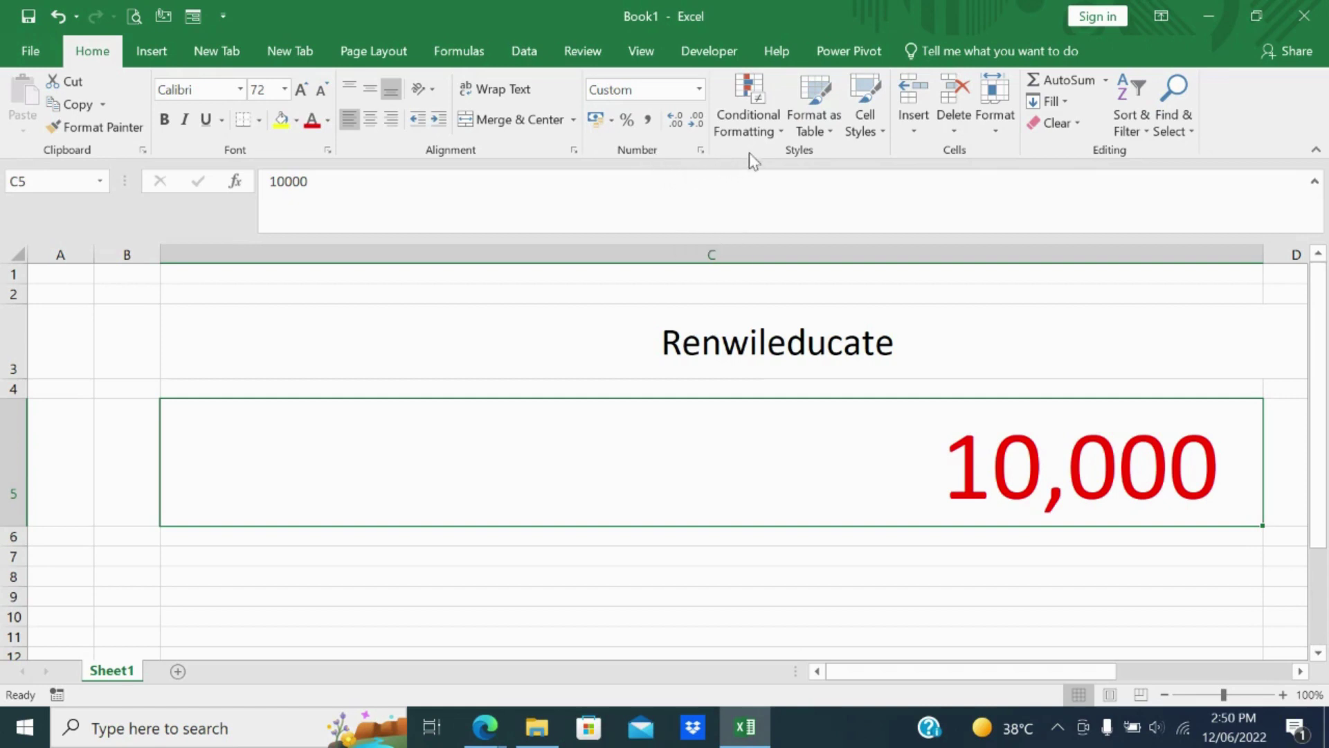
click(783, 130)
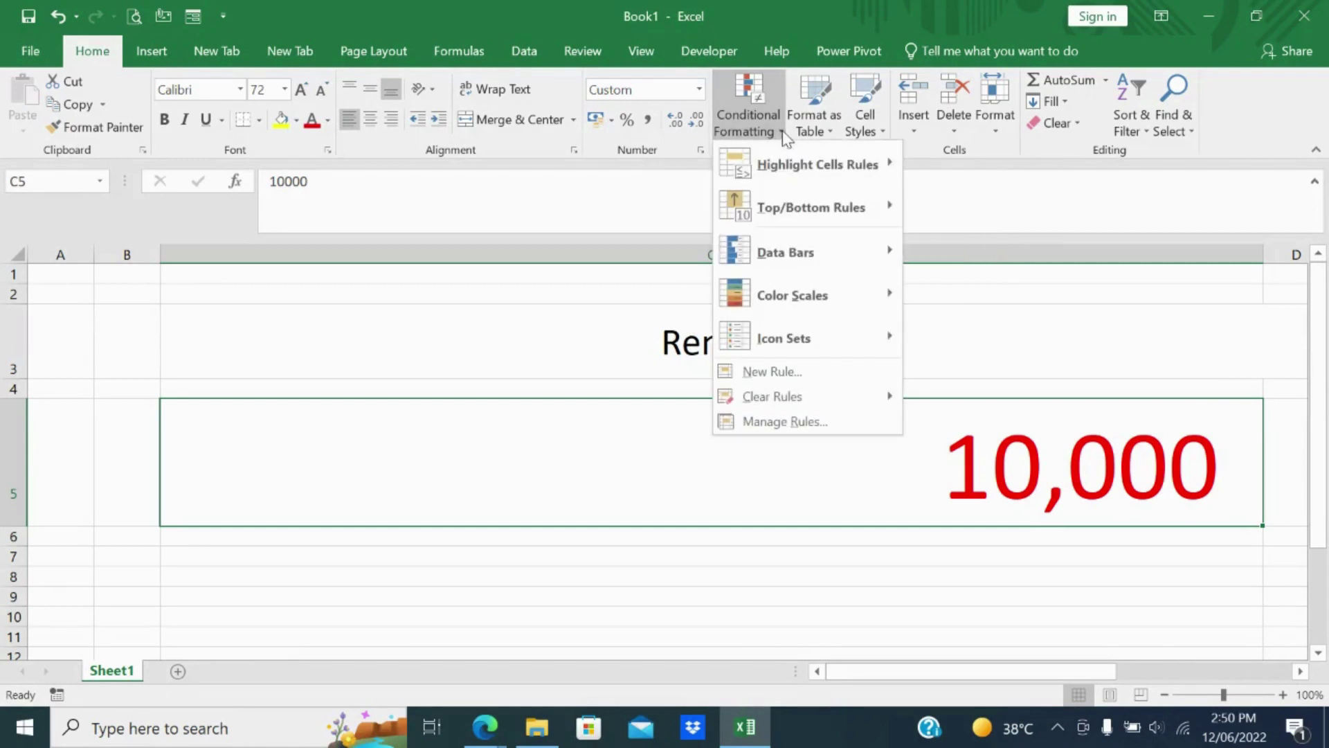
mouse_move(811, 164)
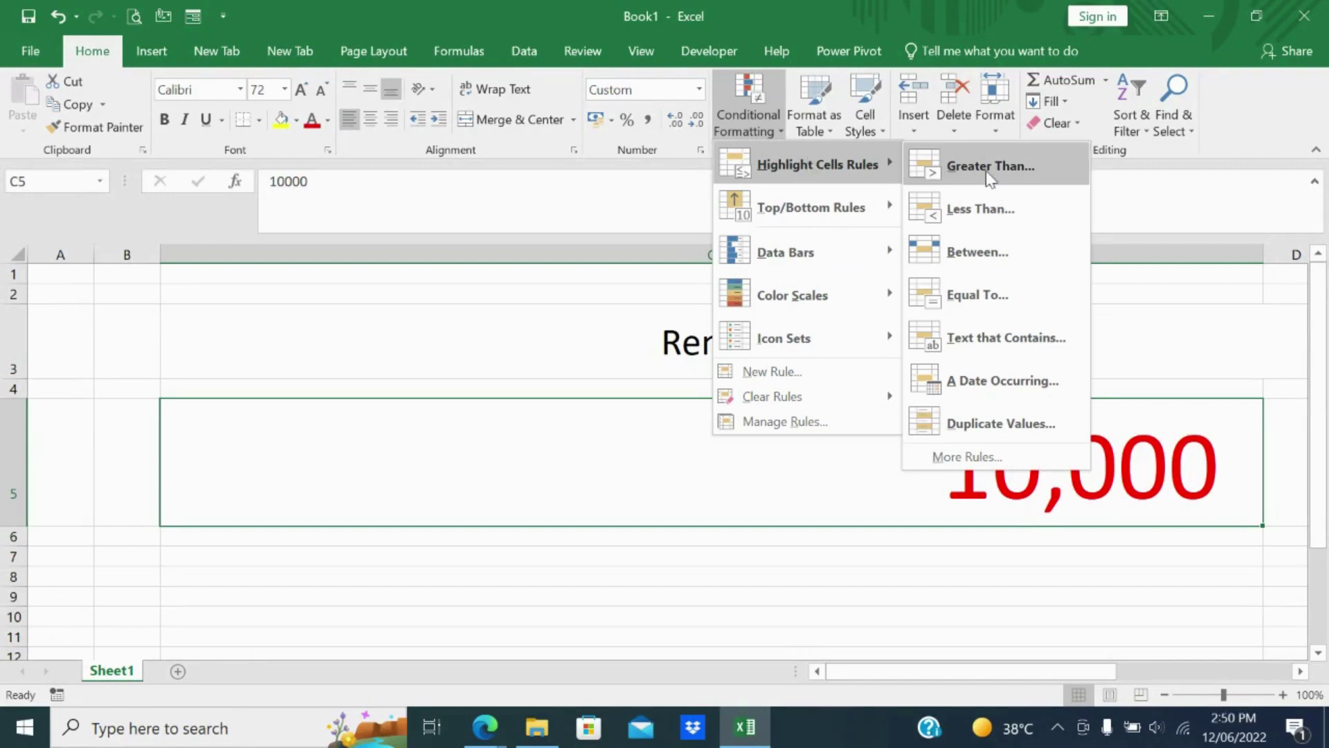
click(788, 463)
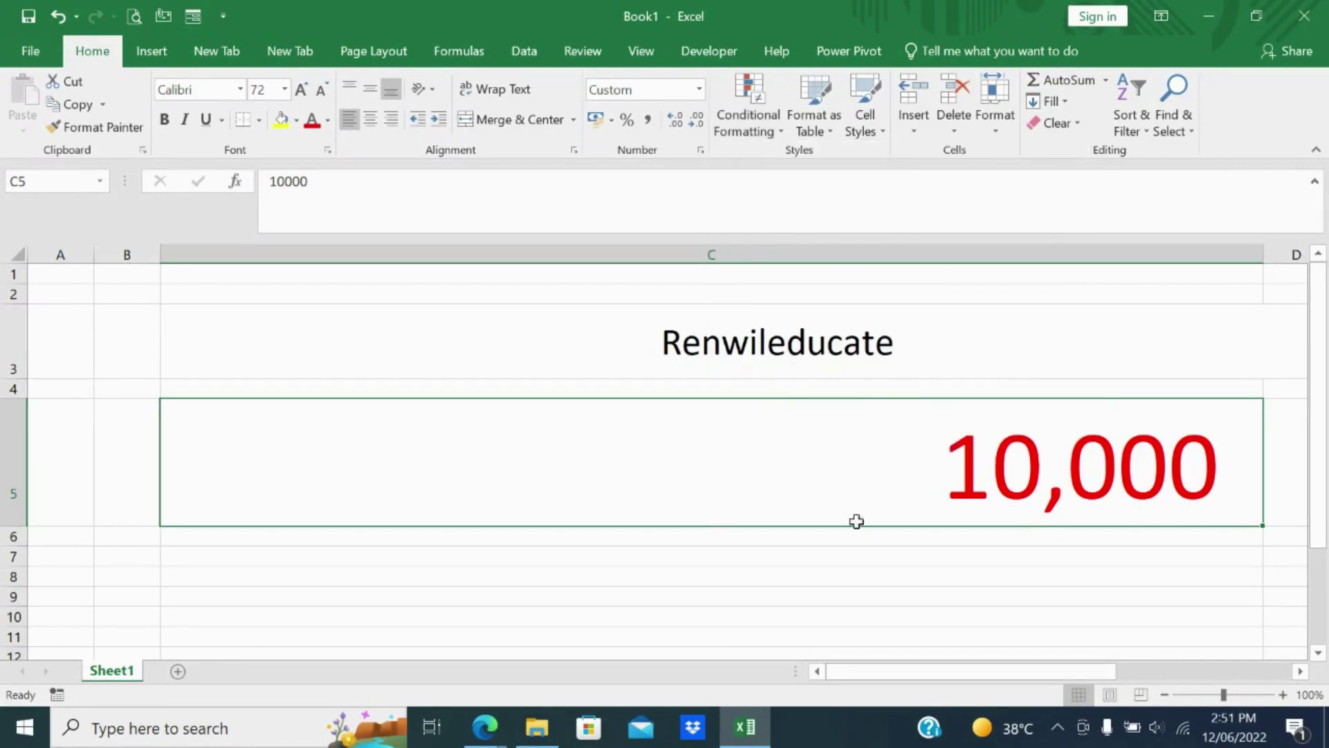
- Add a new worksheet and enter 100, 200, 399 and 400 in cells B3 to B6
click(178, 671)
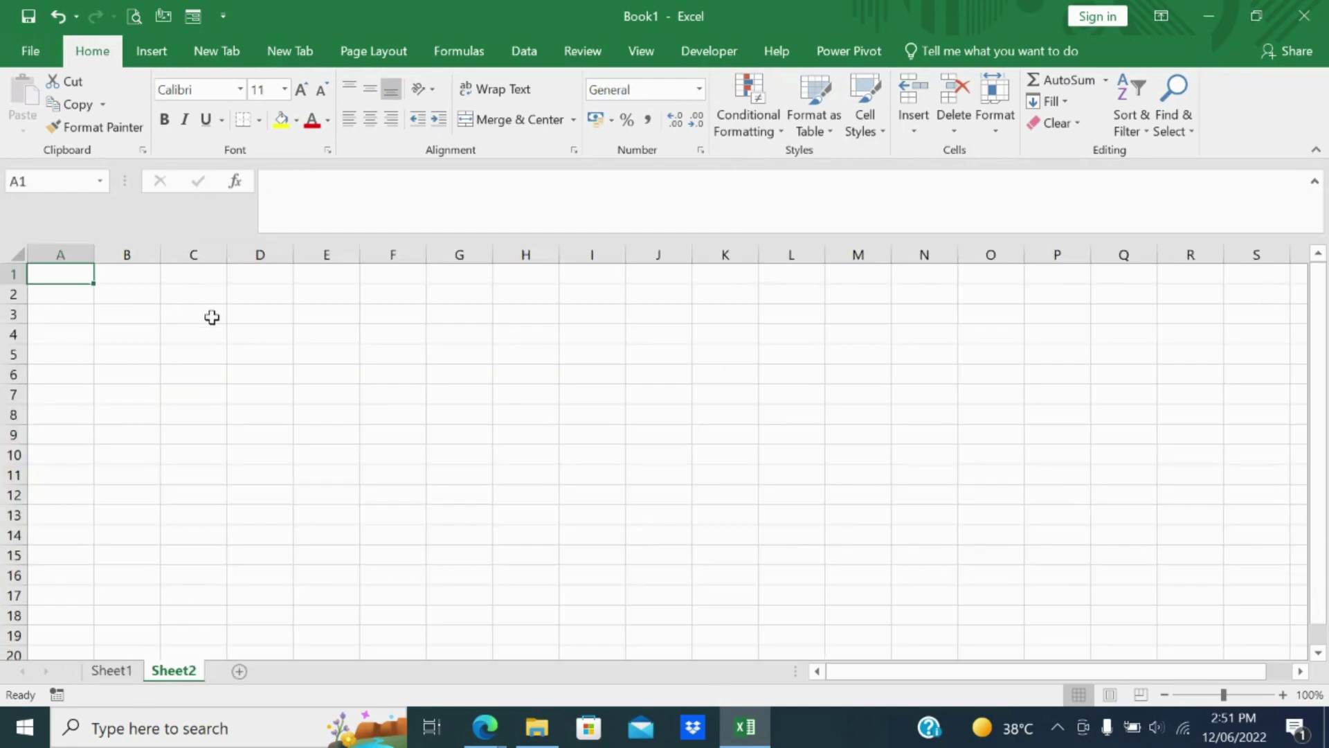
click(145, 312)
text(100)
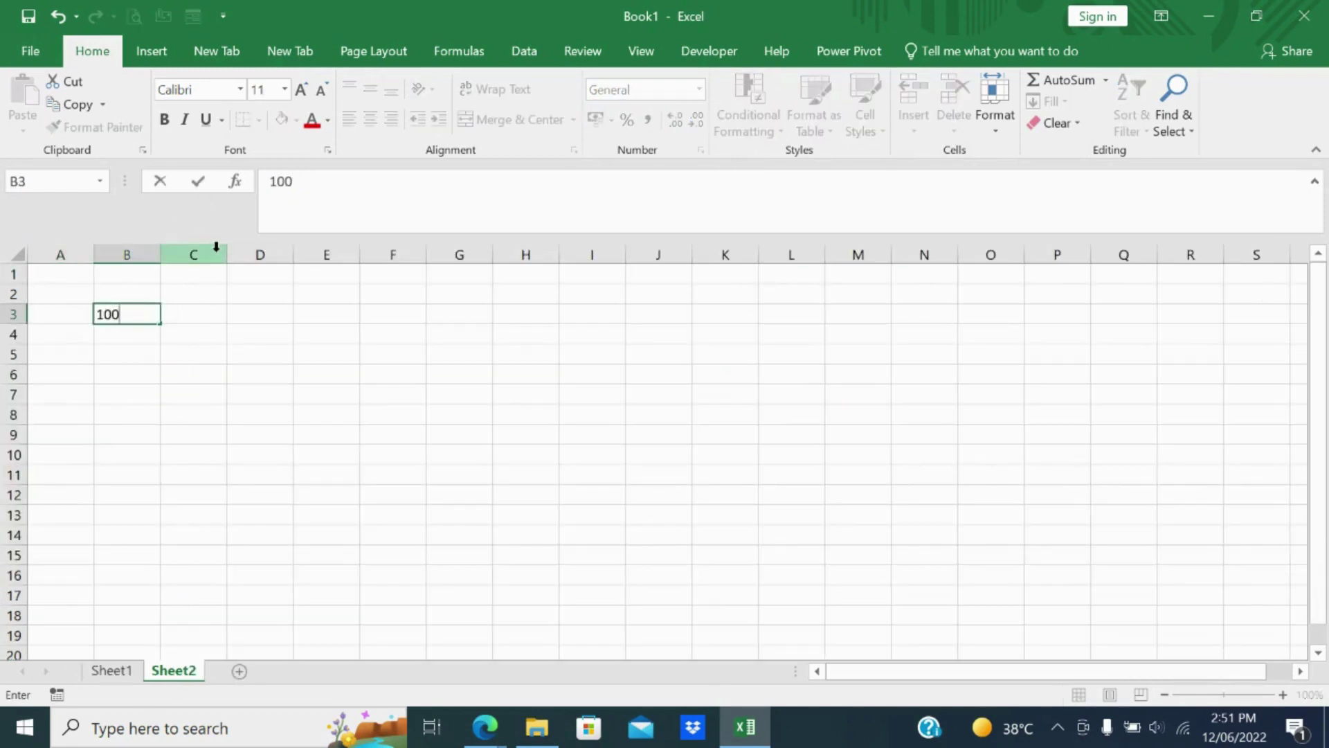
key(Return)
text(200)
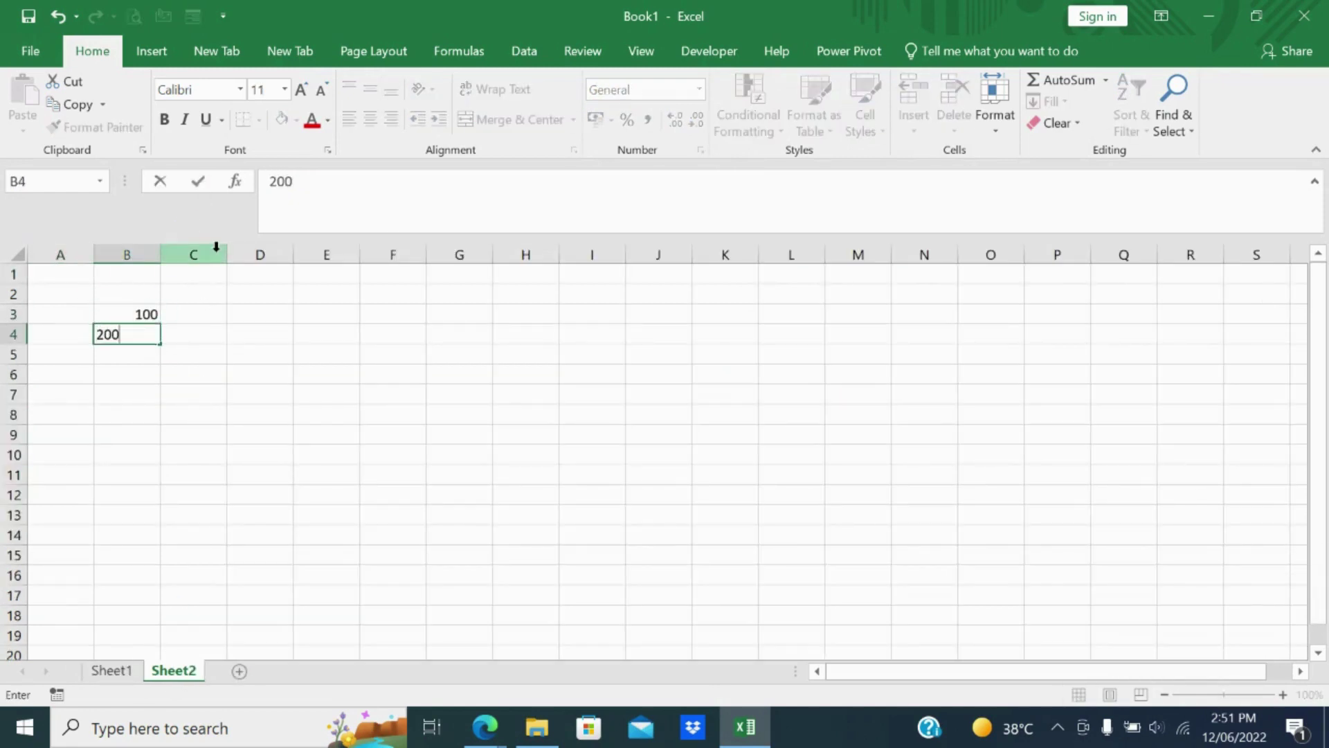
key(Return)
text(399)
key(Return)
text(400)
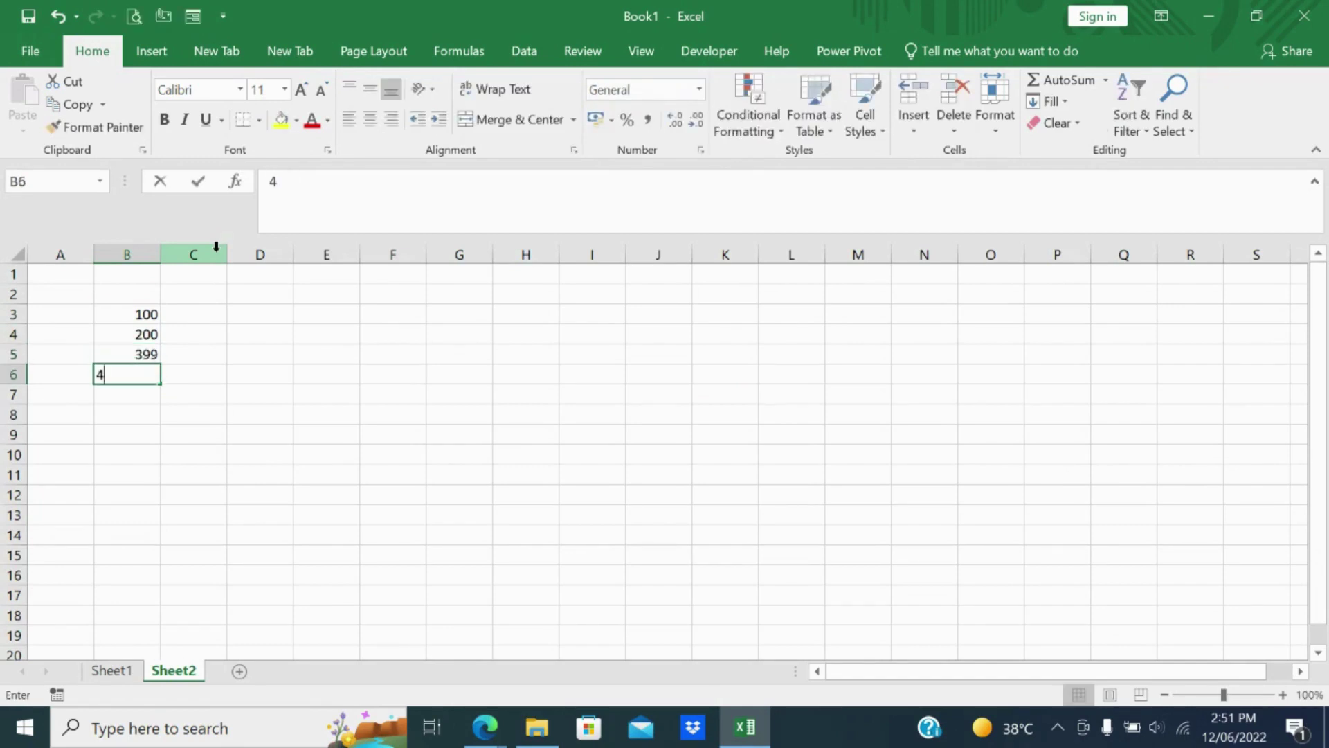
key(Return)
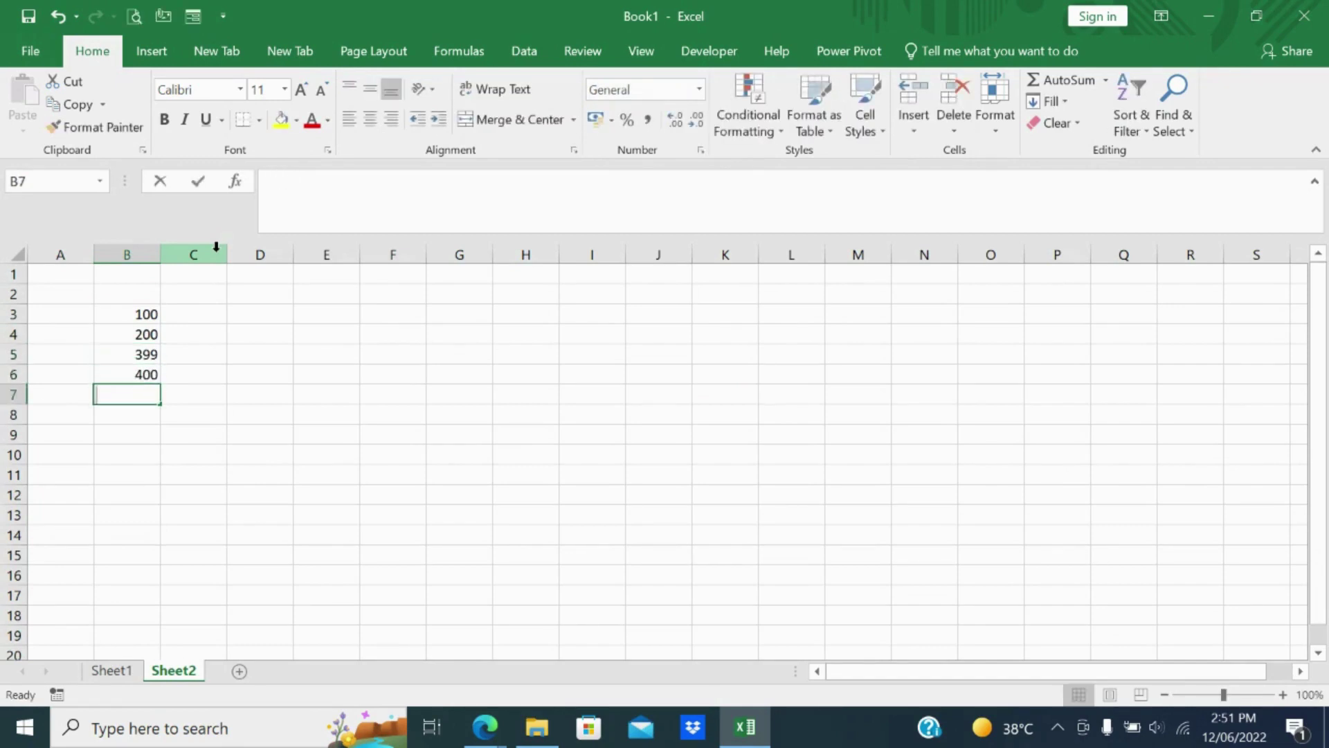
- Enter 356 in cell B7 and the heading Marks in cell B2
text(356)
key(Return)
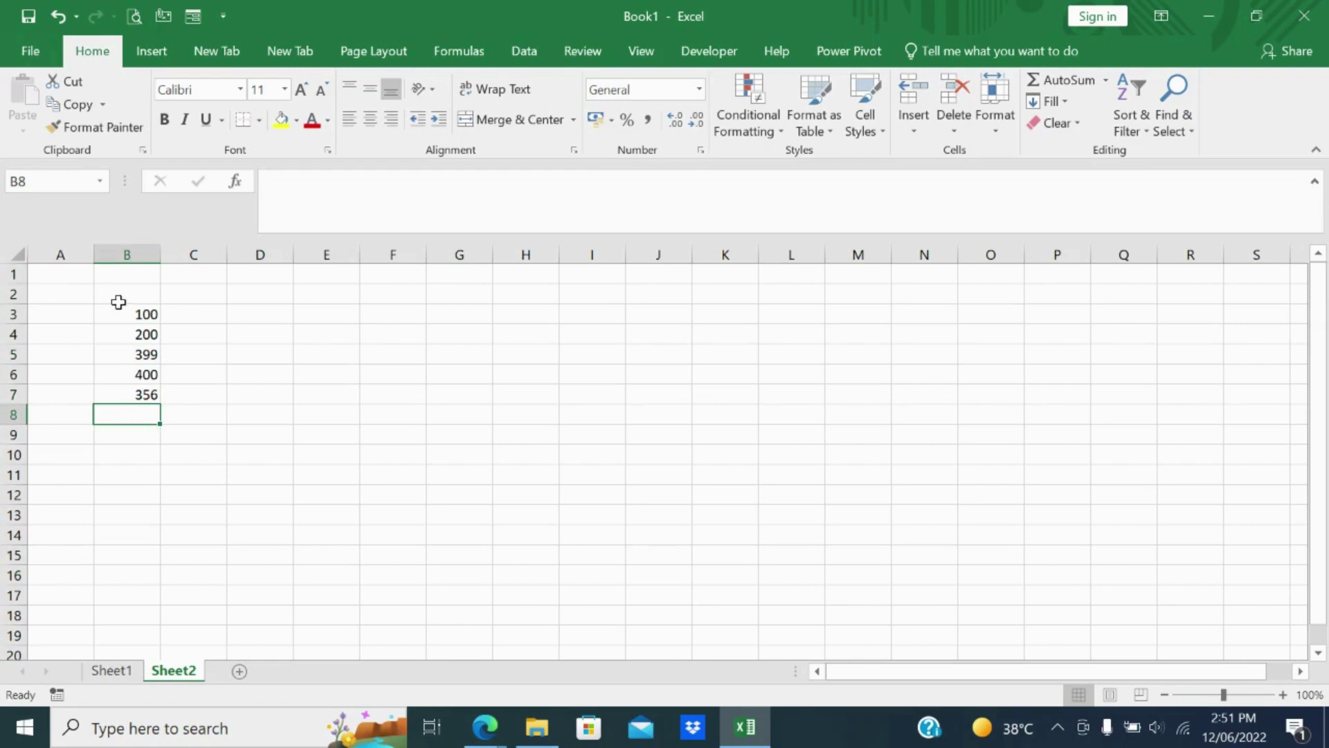
click(118, 301)
text(Mark)
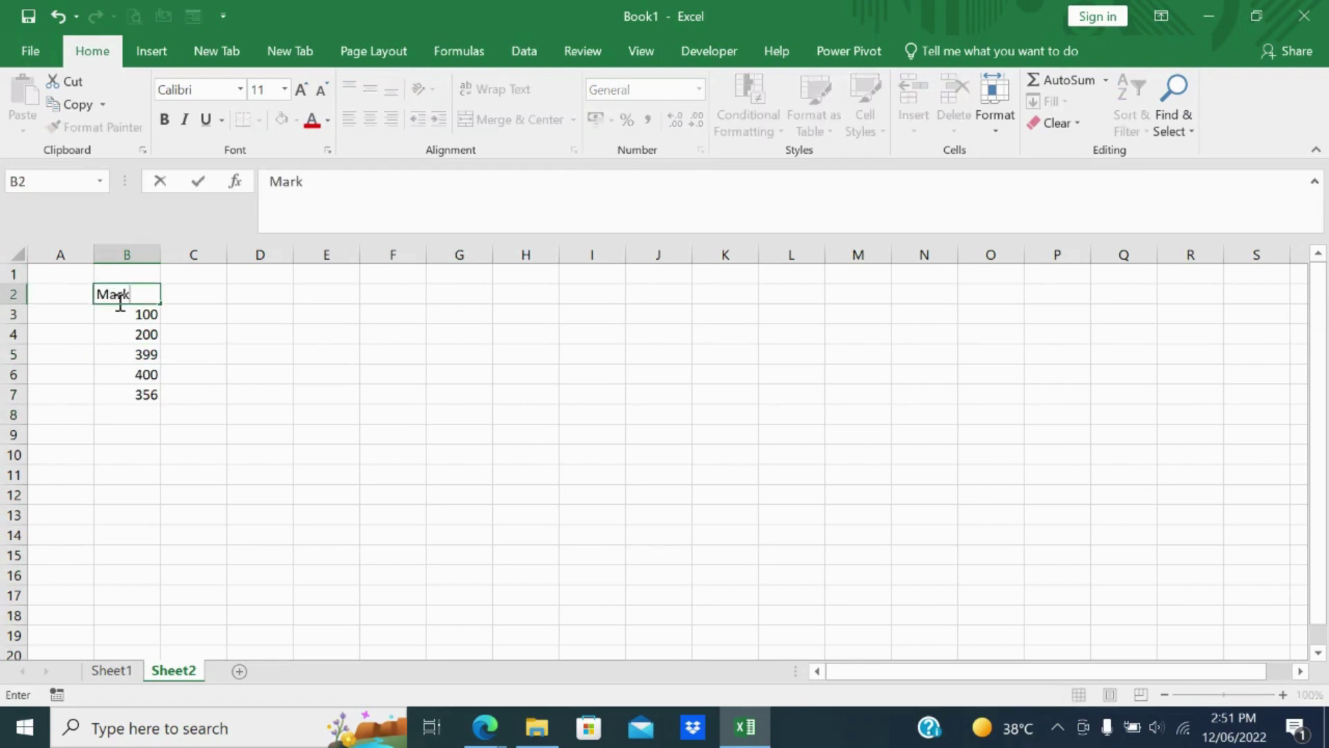
text(s)
key(Return)
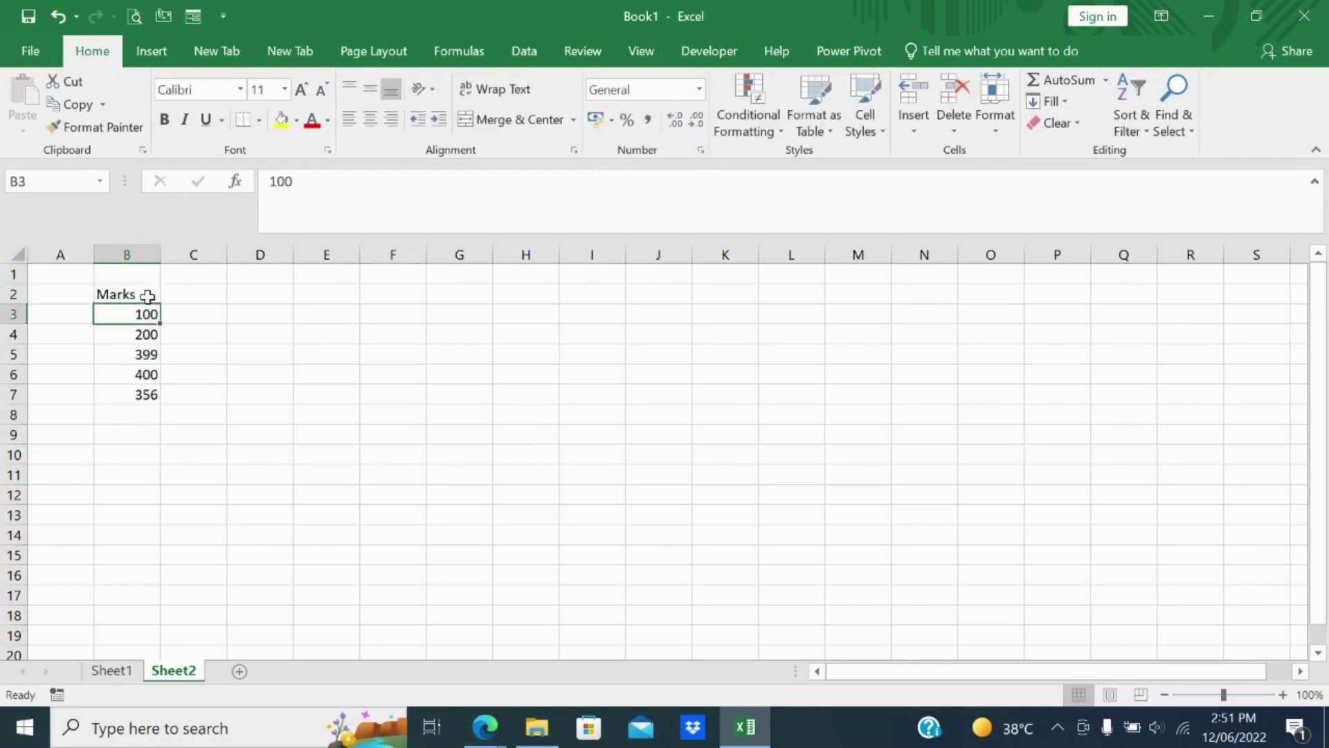
- Make the marks list in B2:B7 bold at font size 22 and fit column B's width to its contents
drag(142, 293, 135, 394)
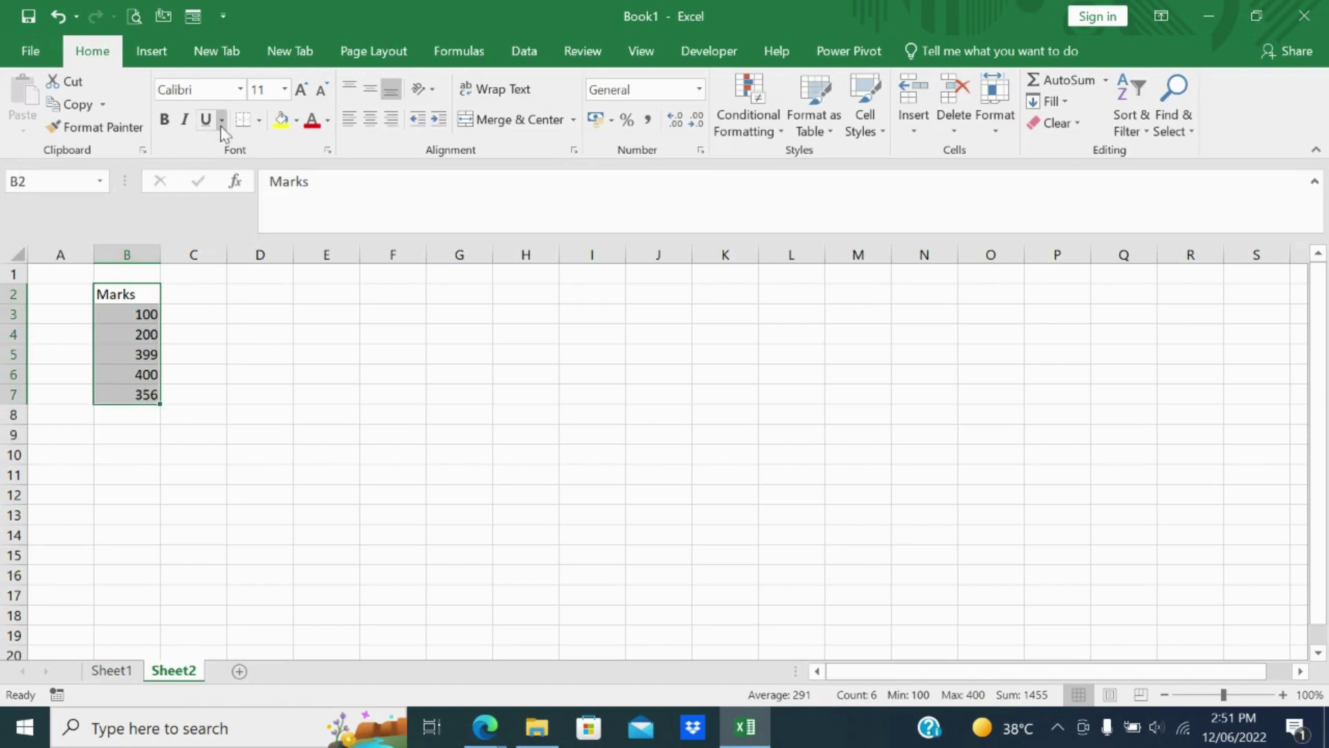
click(170, 123)
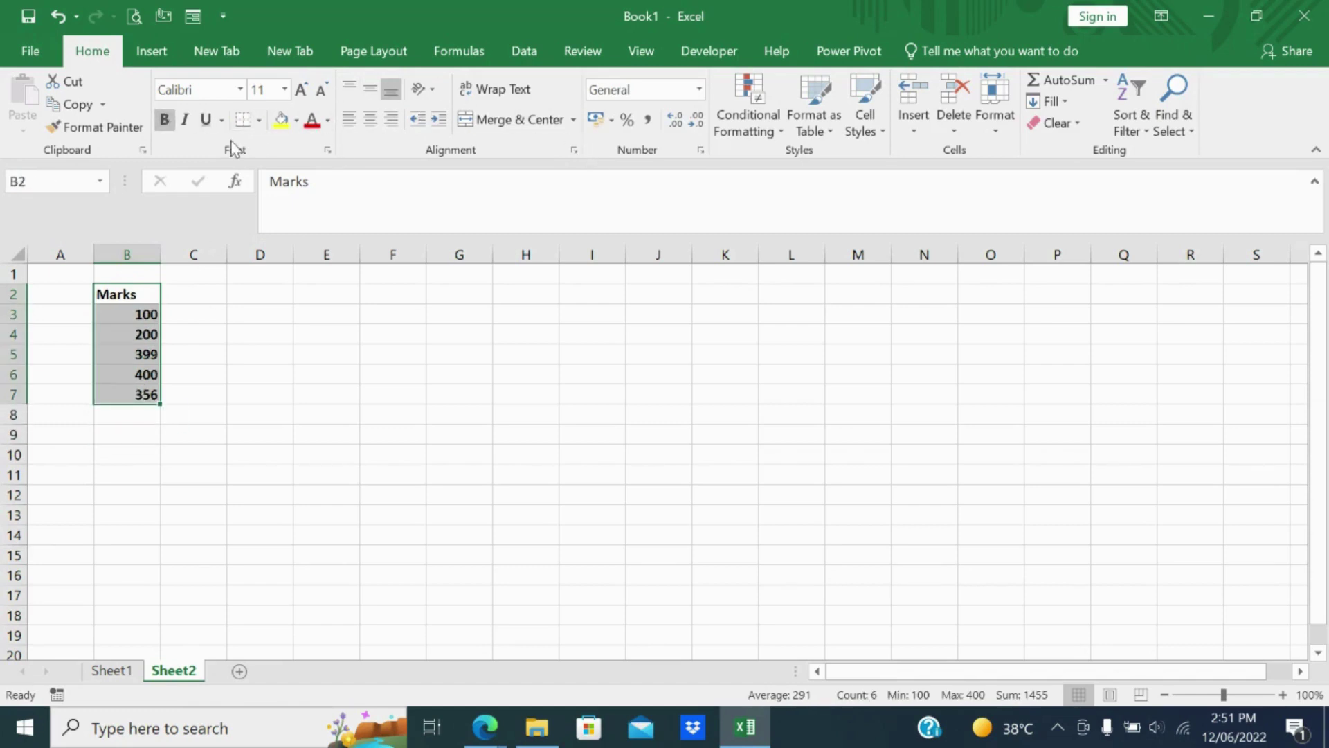
click(300, 90)
click(301, 91)
click(301, 90)
click(301, 90)
click(300, 90)
click(300, 90)
click(326, 426)
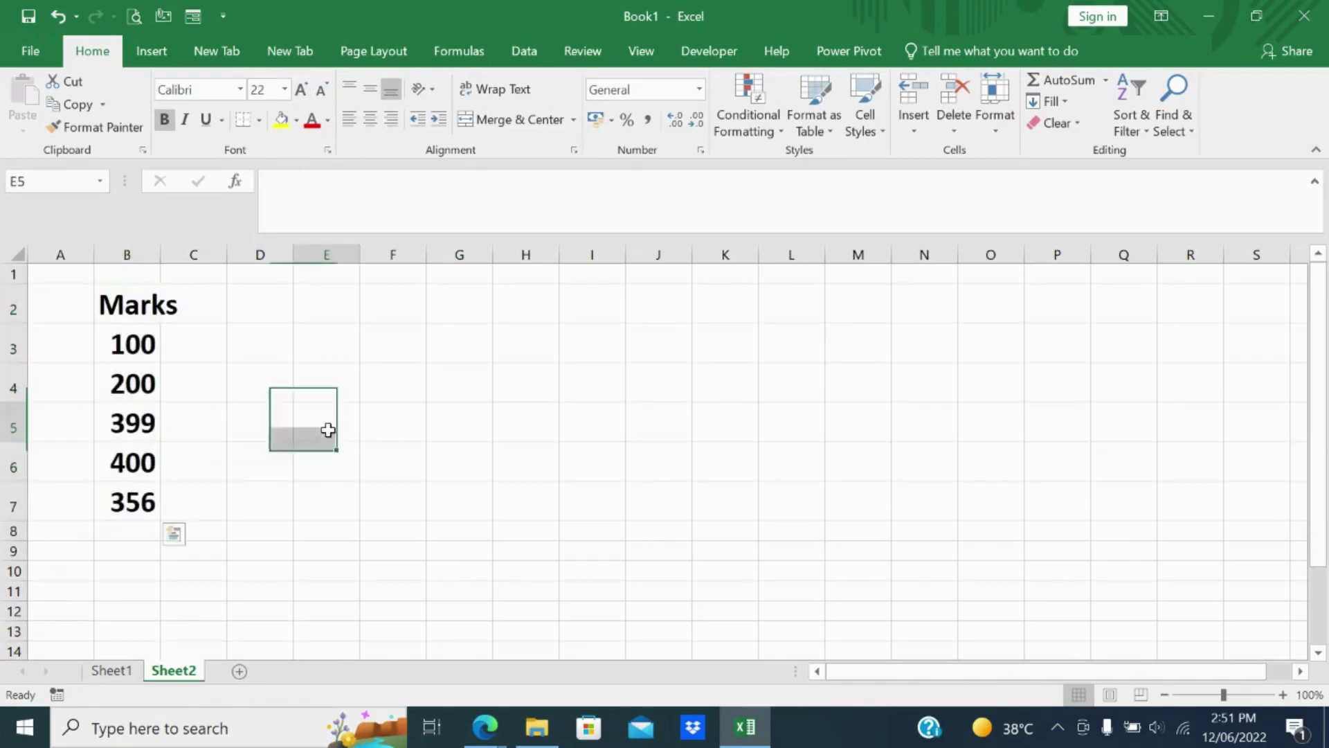
double_click(160, 255)
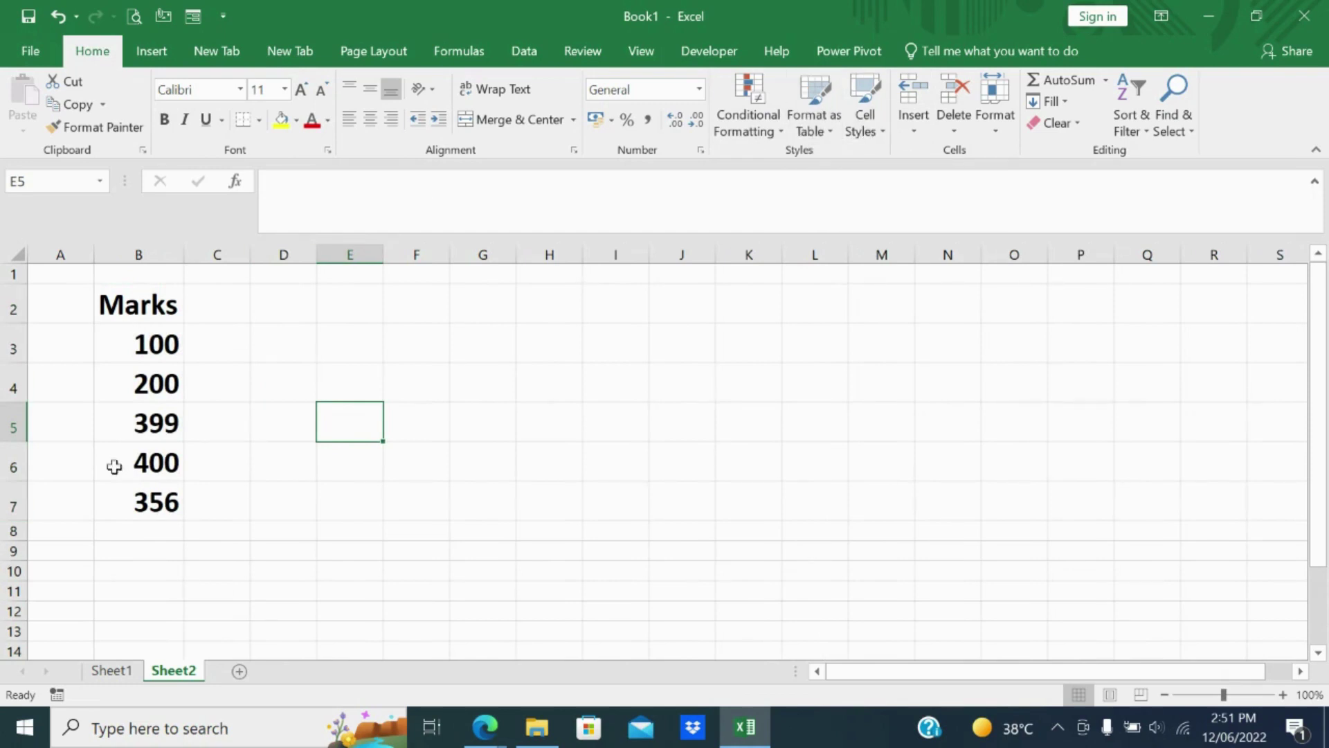
- Apply a Greater Than 350 highlight rule with Light Red Fill with Dark Red Text to cell E5
click(769, 128)
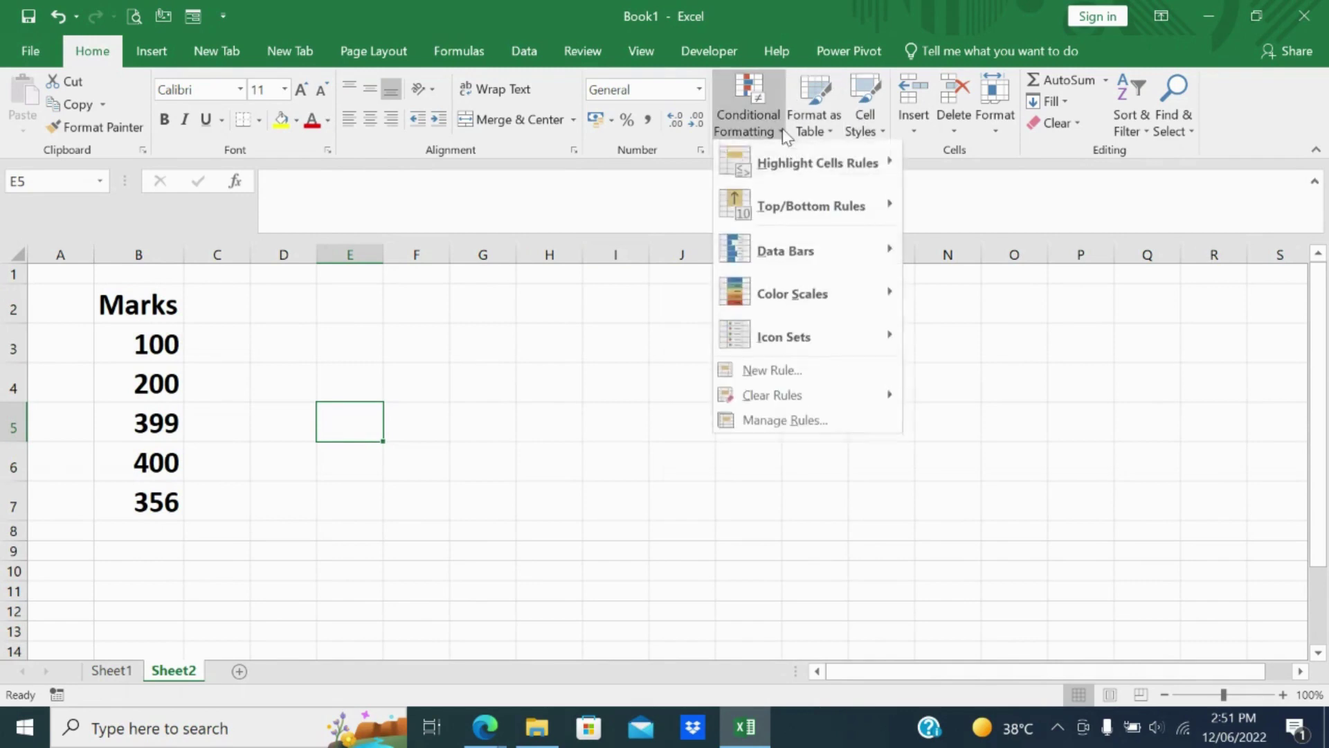
mouse_move(784, 165)
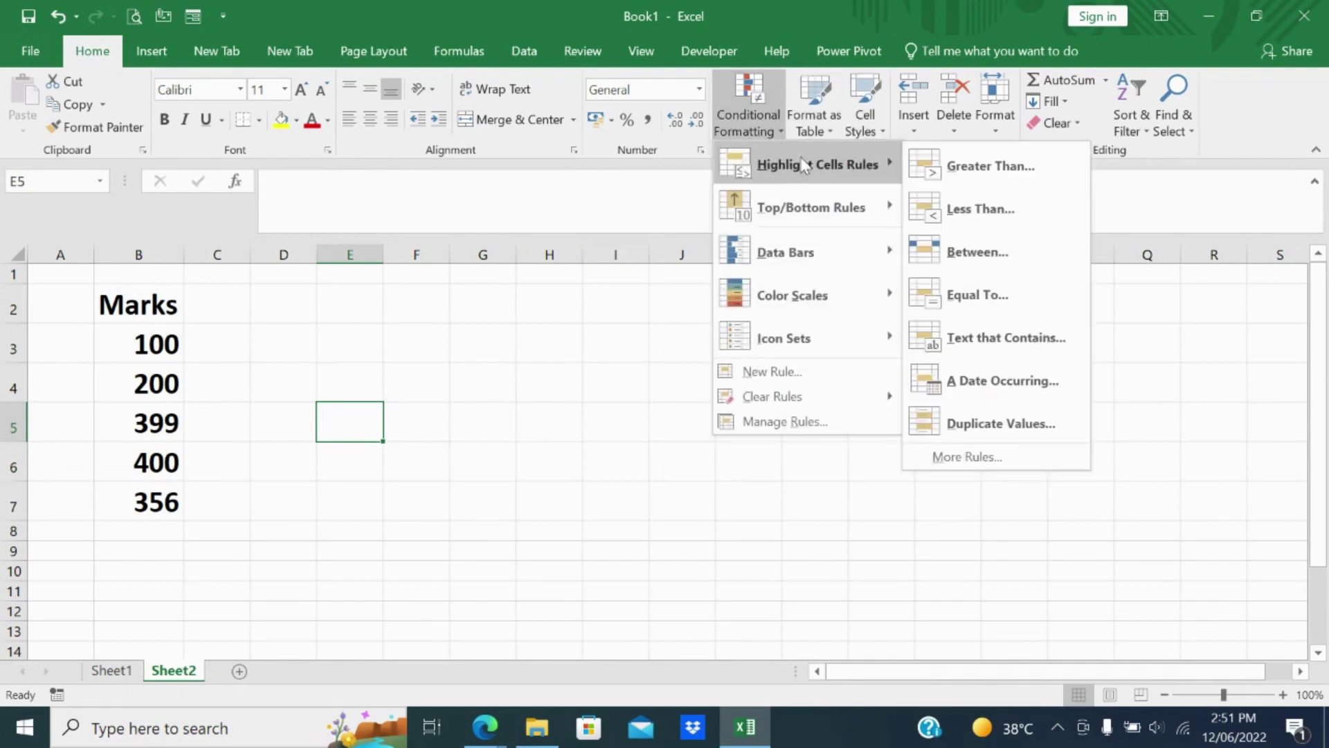
click(1025, 169)
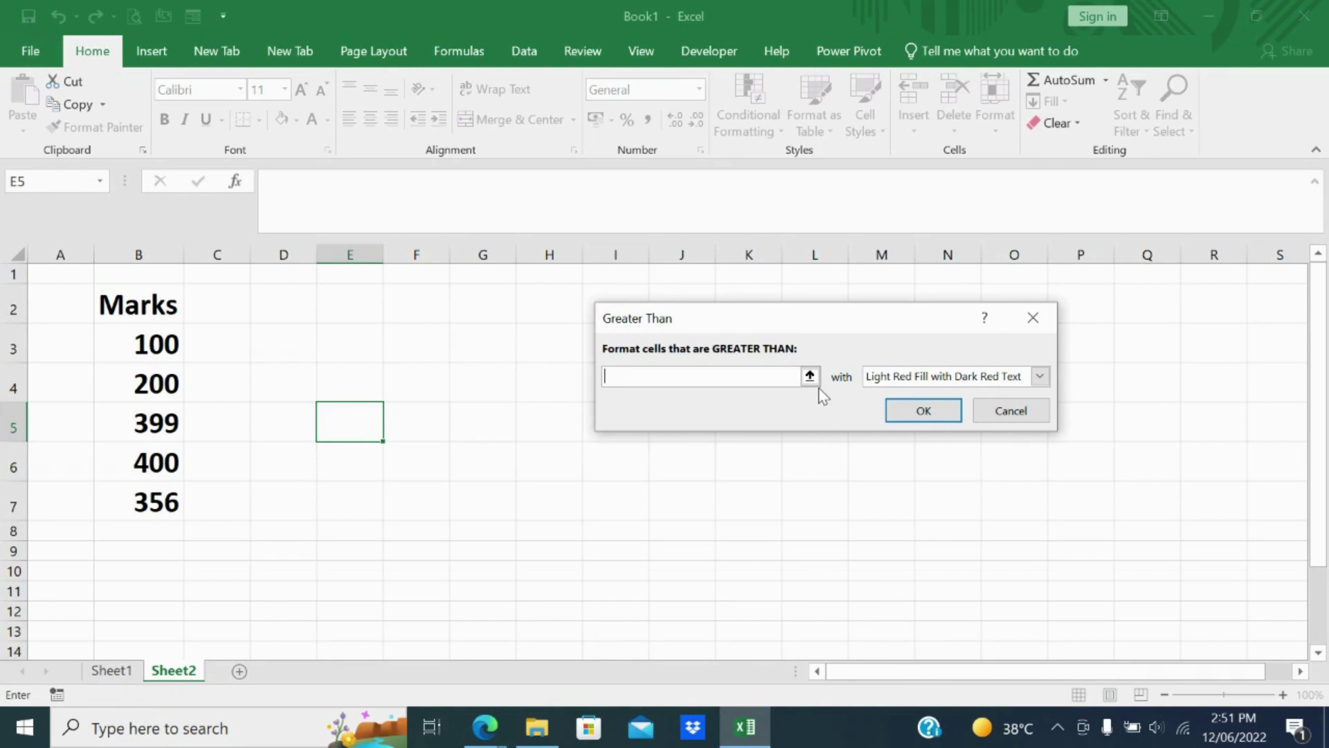
text(350)
key(Return)
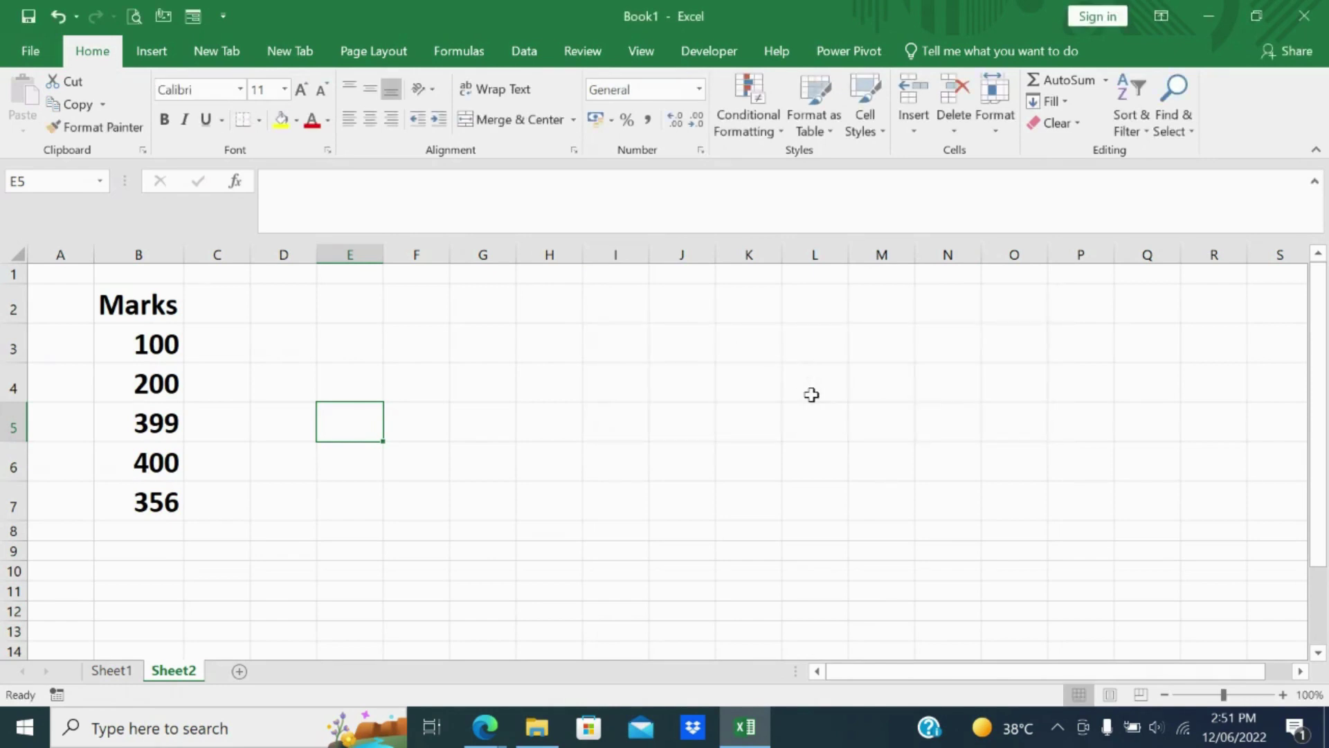
- Highlight the values in column B greater than 250 with Light Red Fill with Dark Red Text
click(145, 253)
click(781, 133)
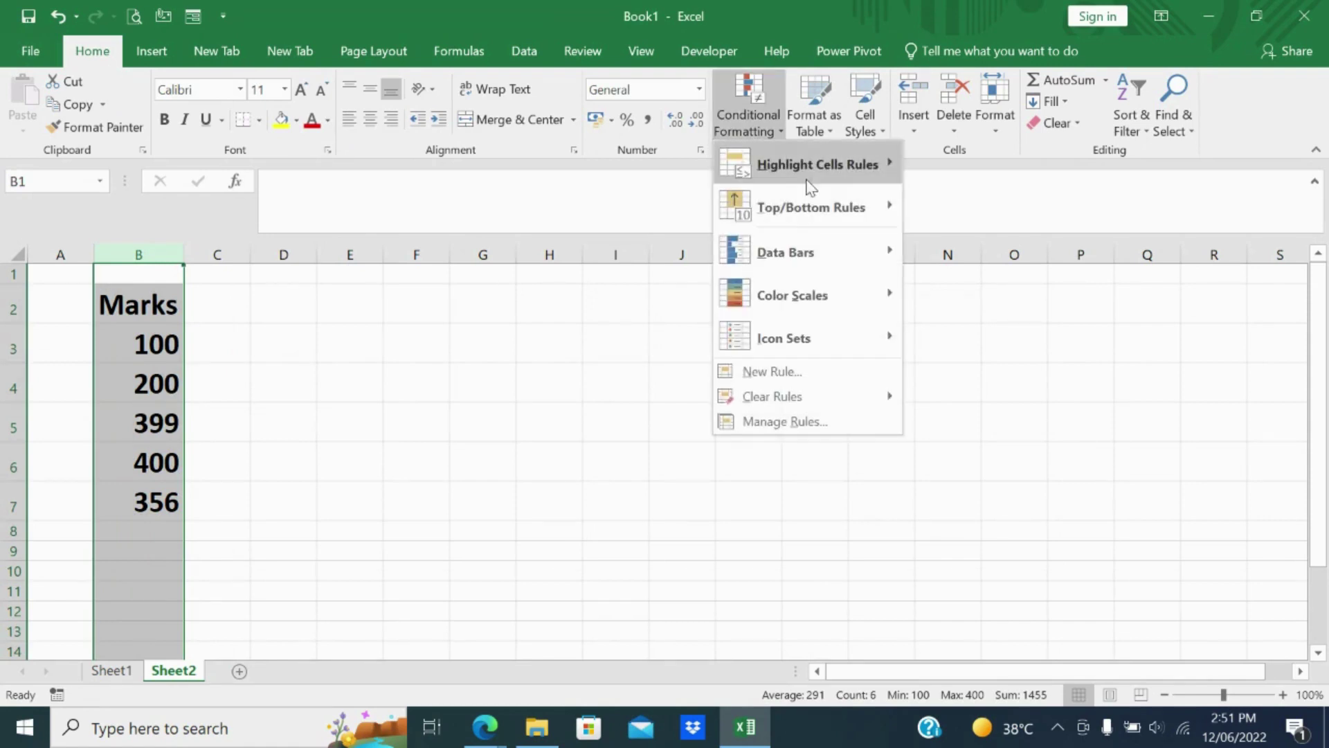
mouse_move(831, 164)
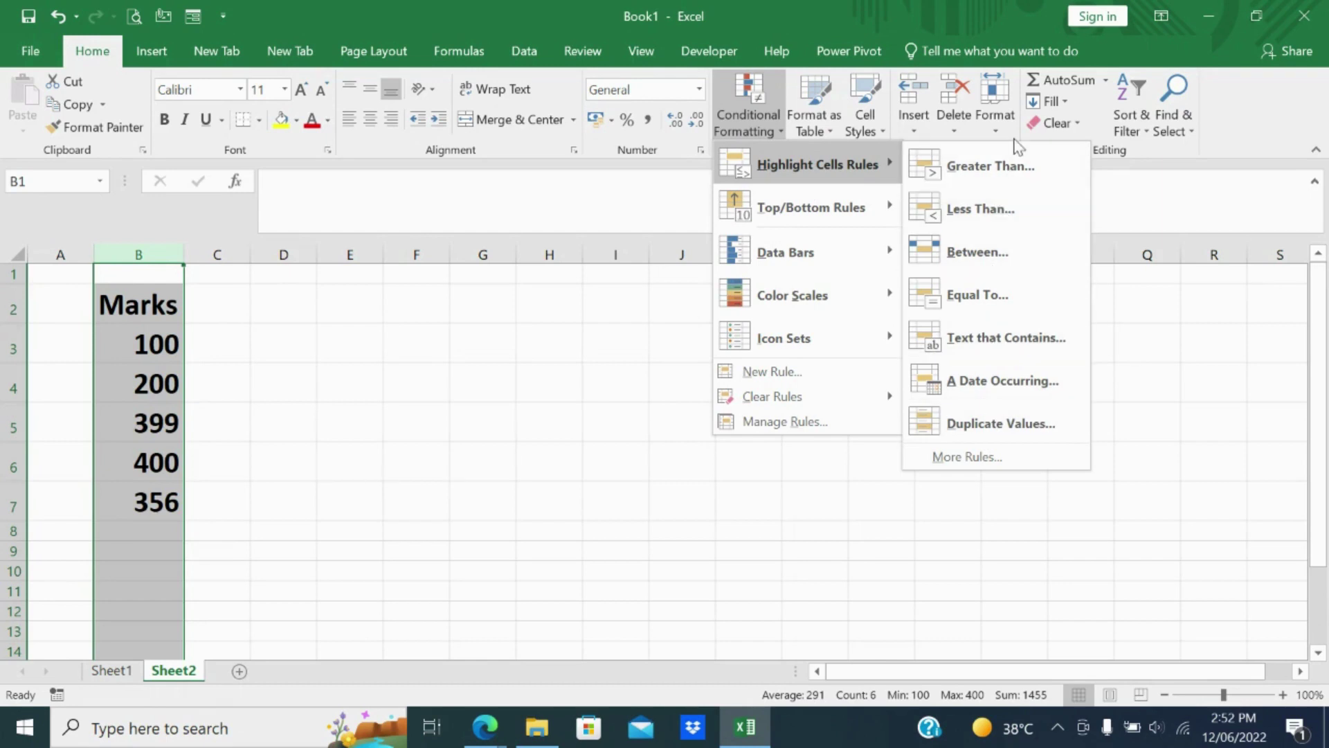
click(1003, 166)
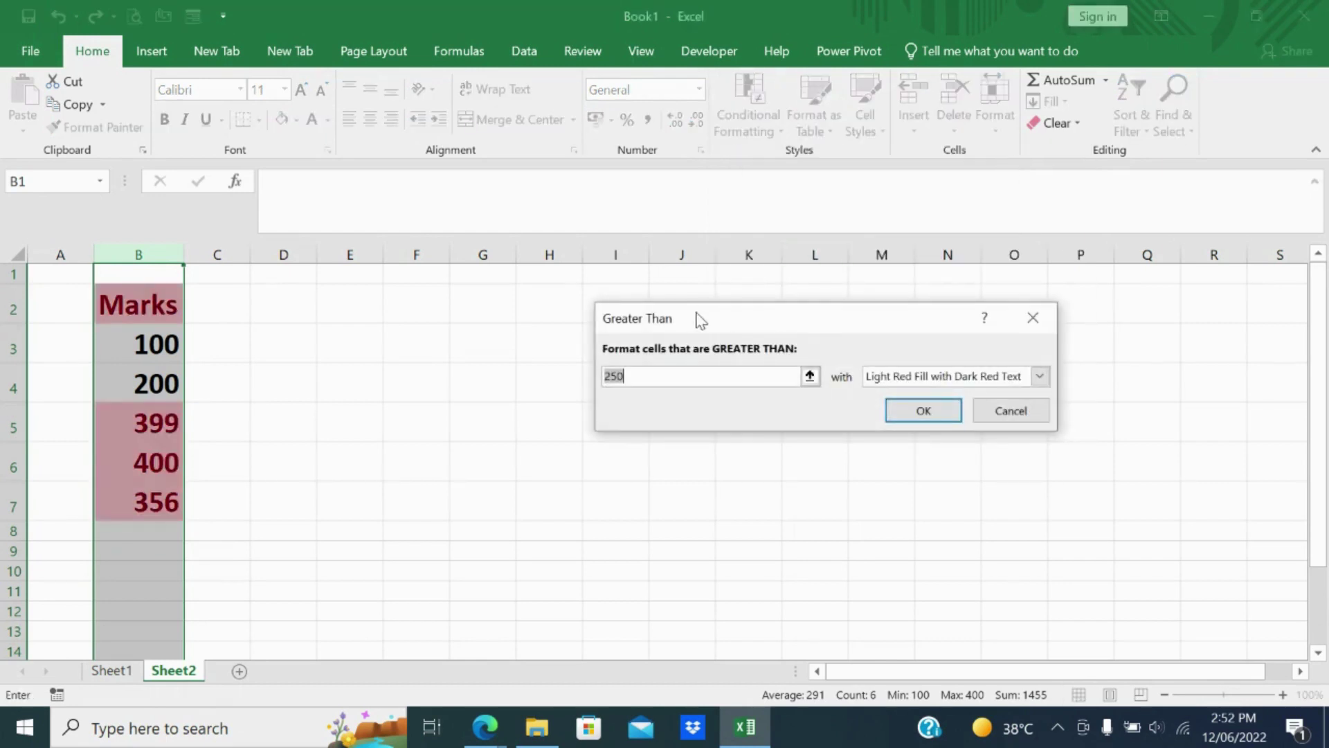
click(923, 410)
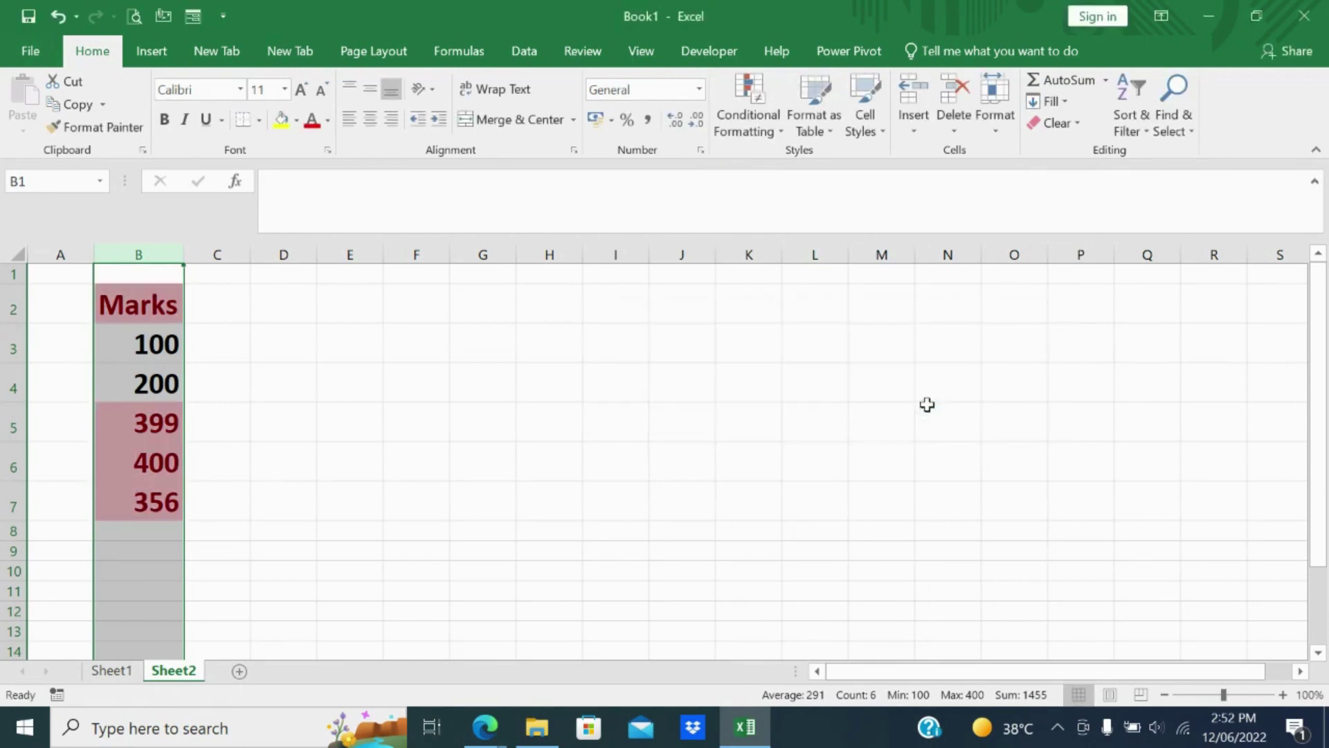
click(785, 516)
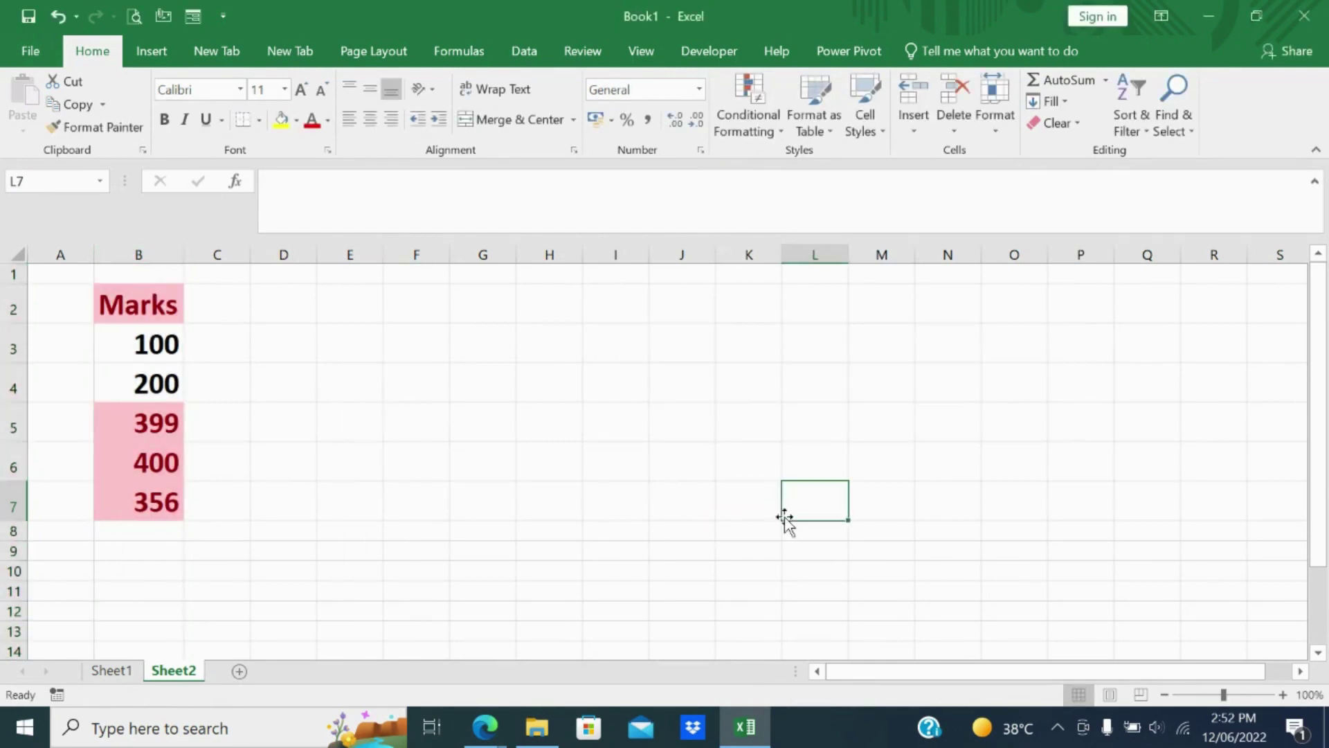
click(761, 130)
mouse_move(884, 160)
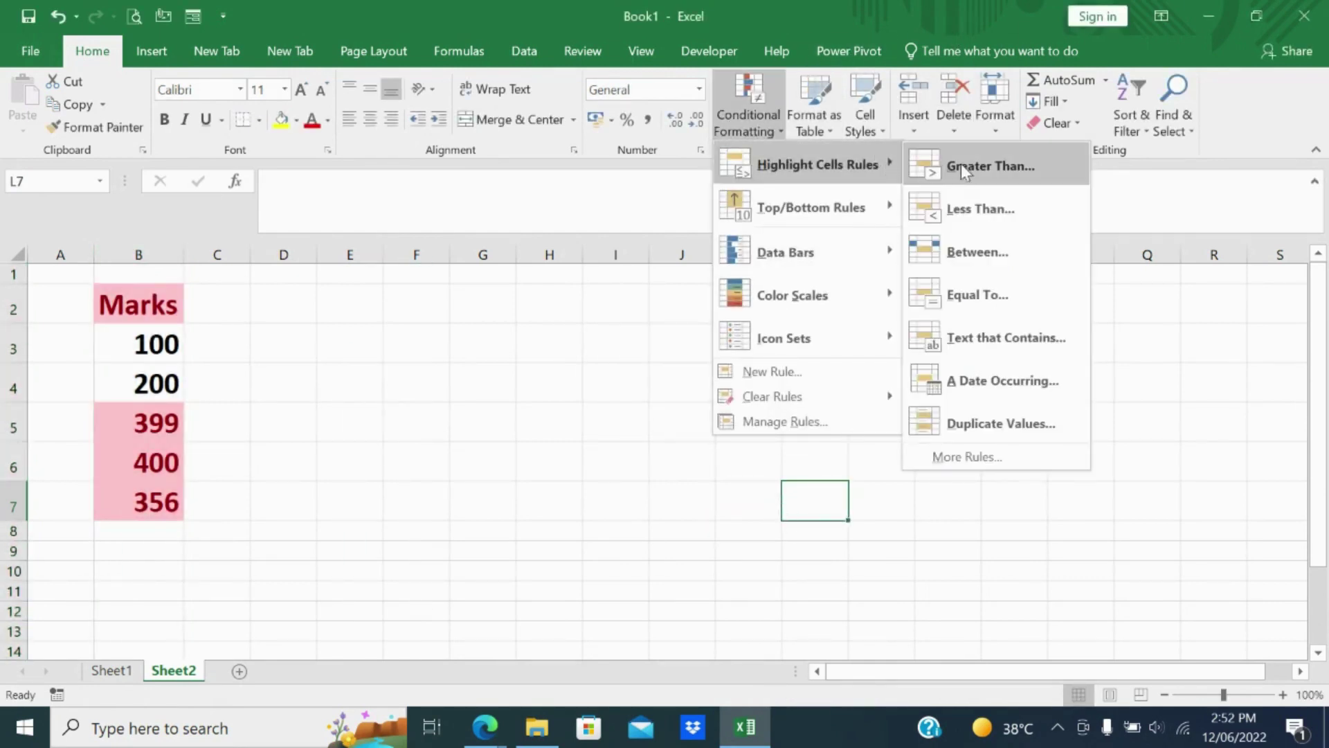
click(1016, 176)
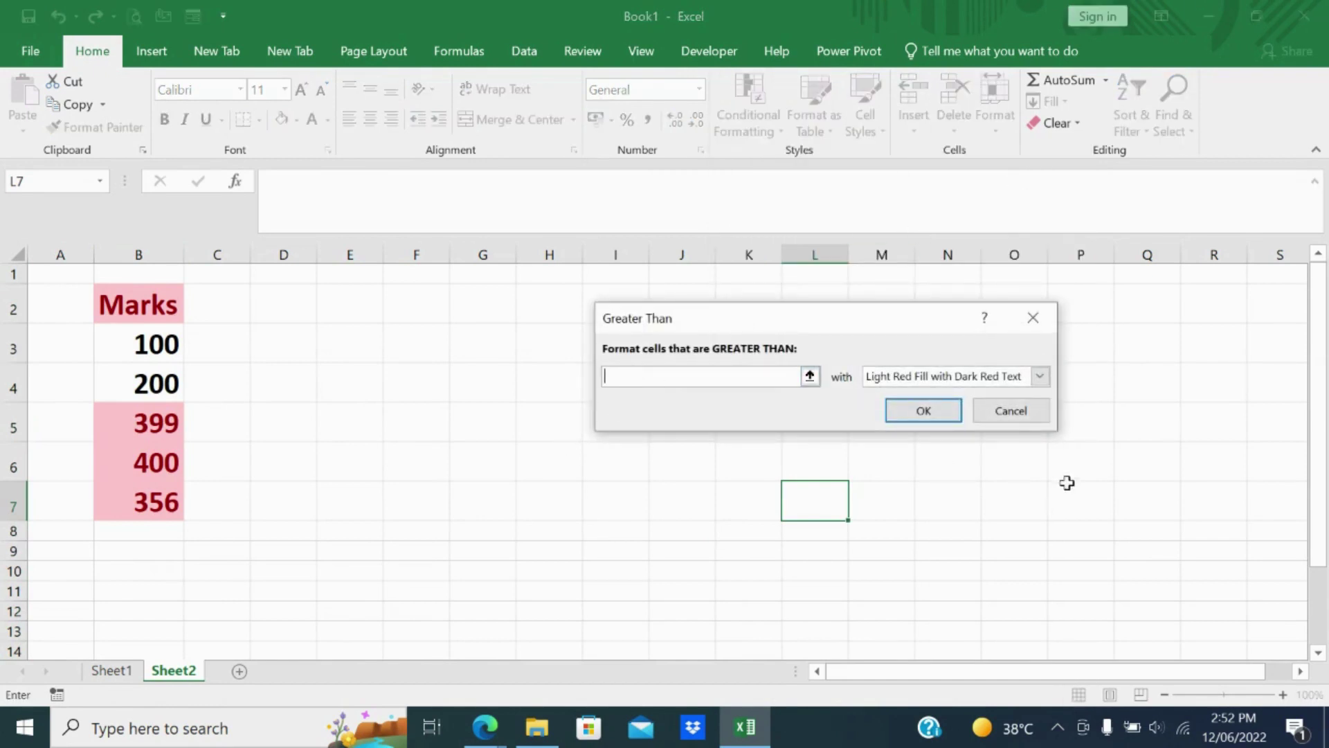
click(1022, 412)
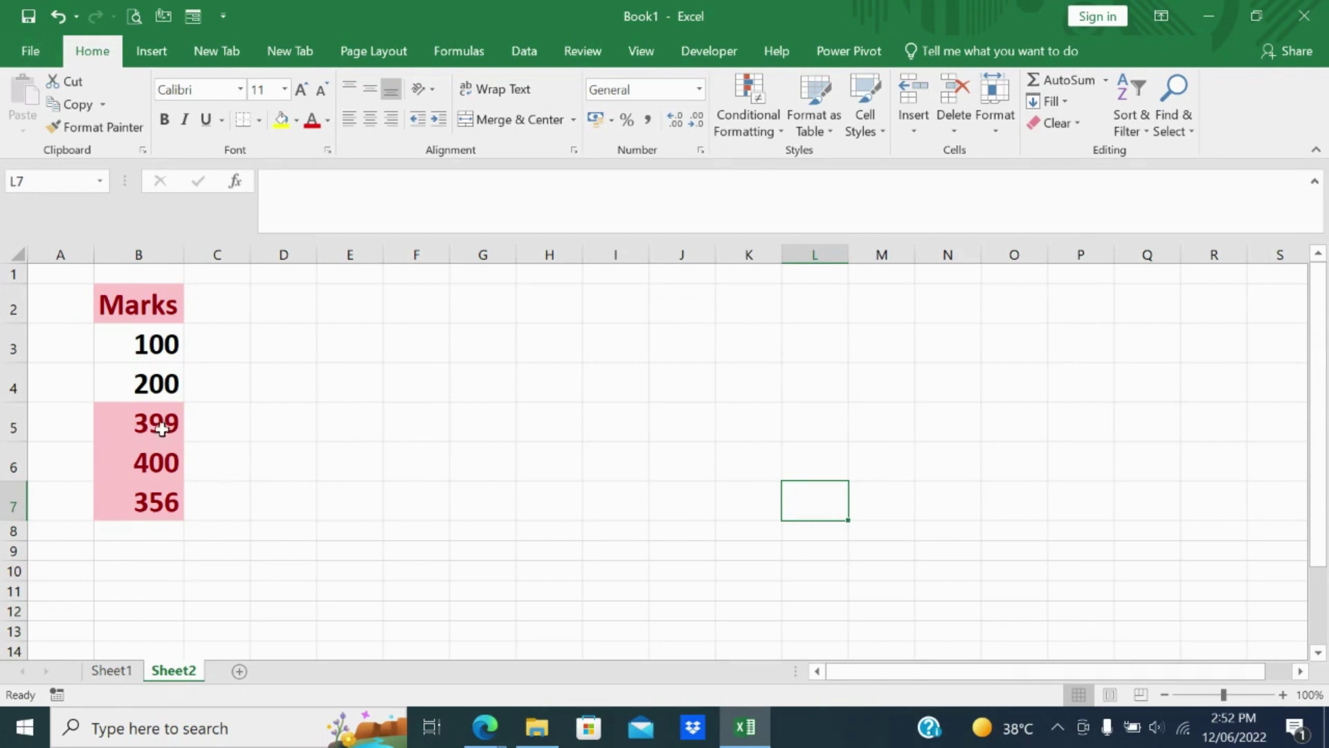
- Apply a Top 10 Items rule for the top 3 values in B5:B7 with Light Red Fill with Dark Red Text
drag(159, 424, 162, 504)
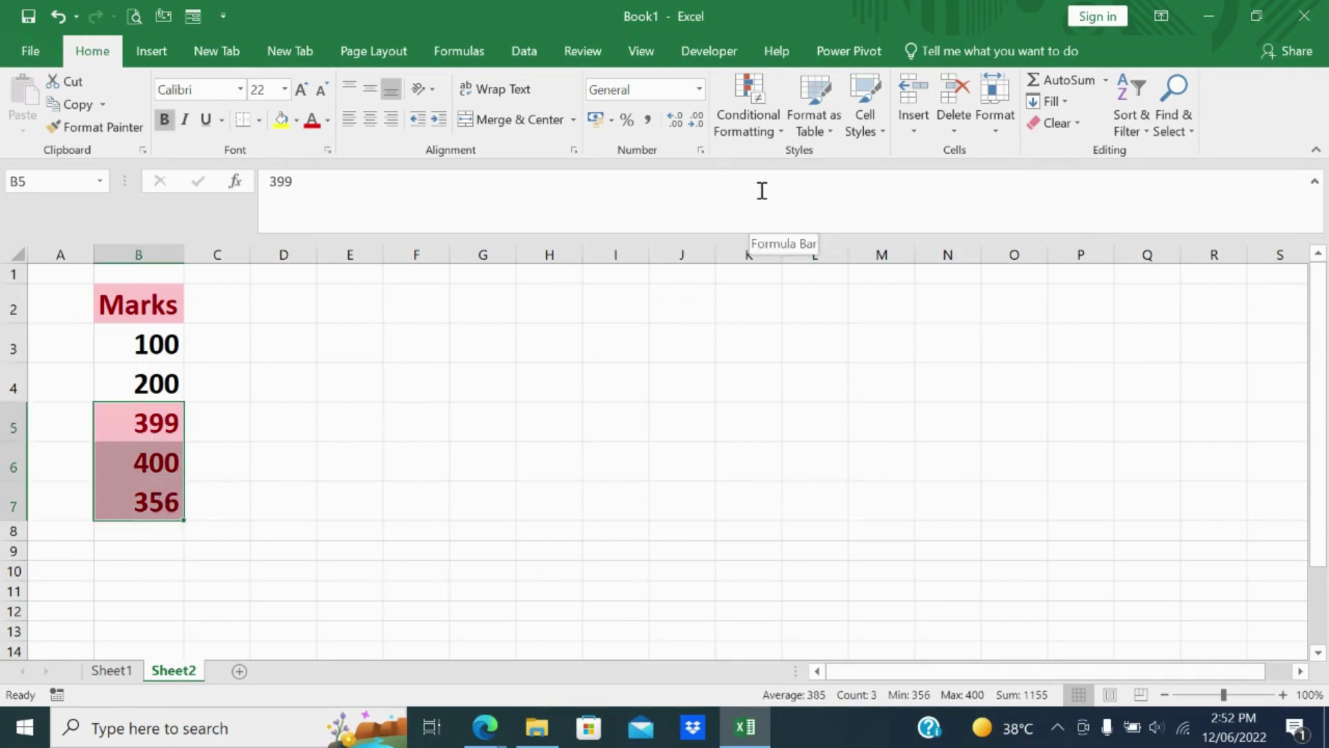
click(765, 128)
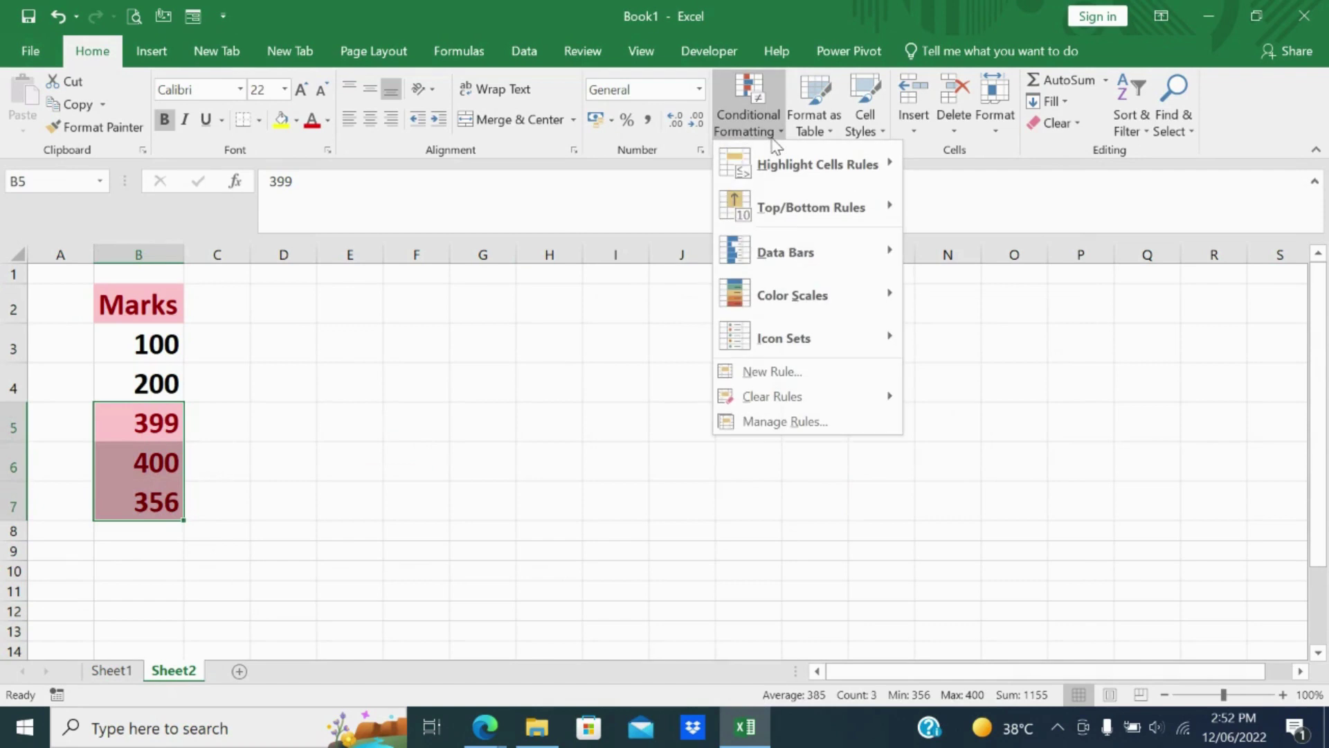
mouse_move(880, 208)
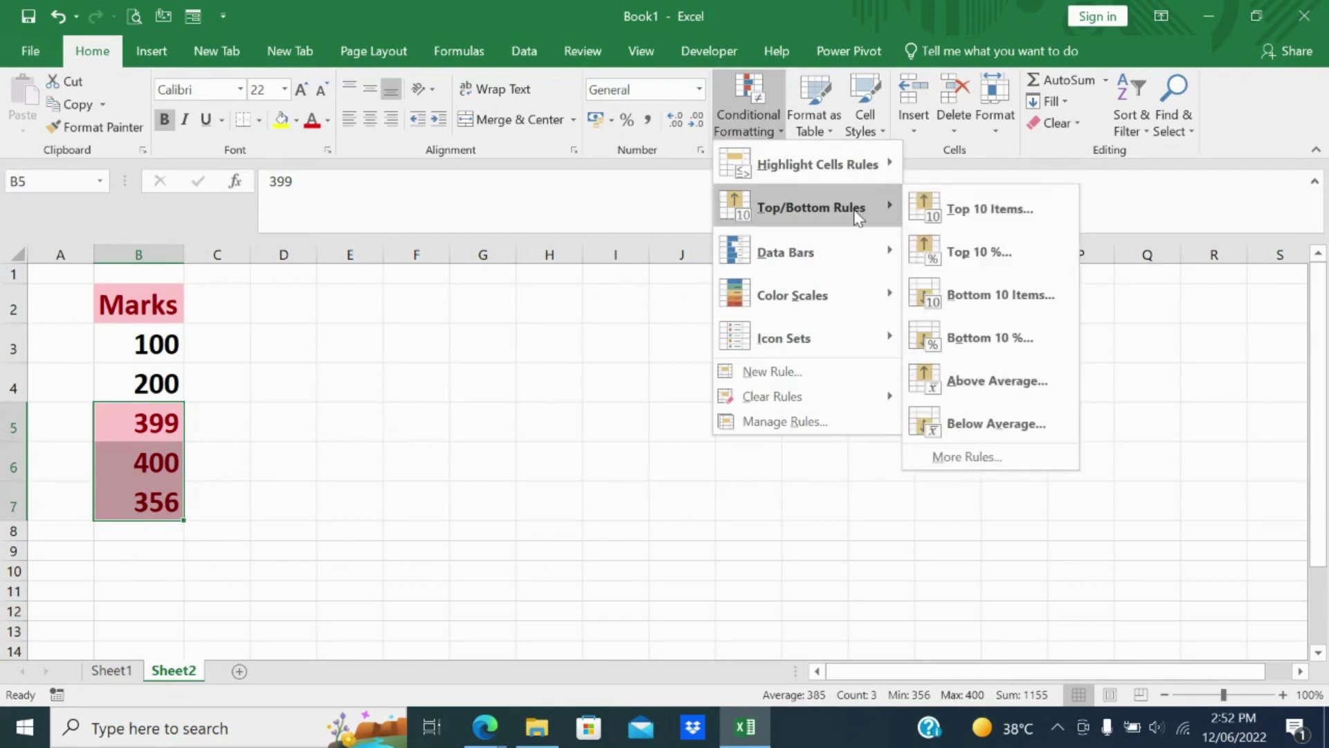
click(977, 209)
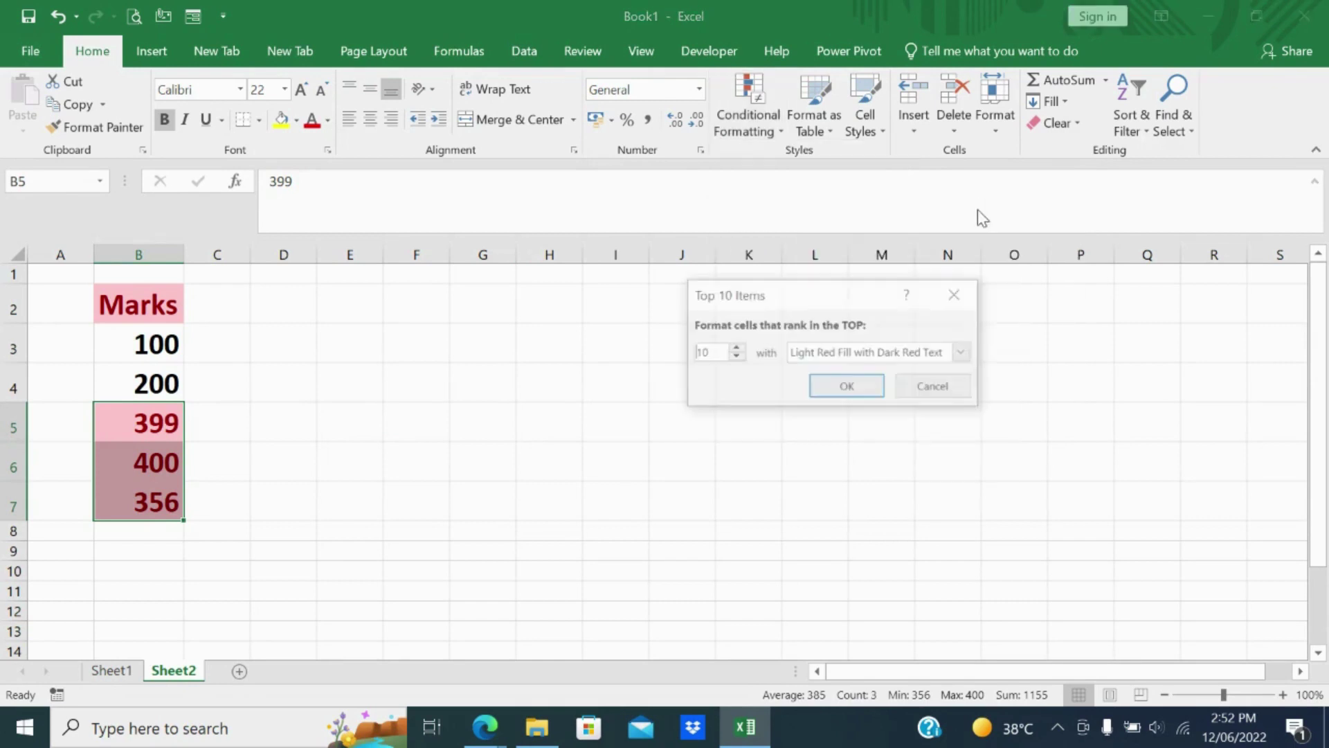
double_click(703, 353)
text(3)
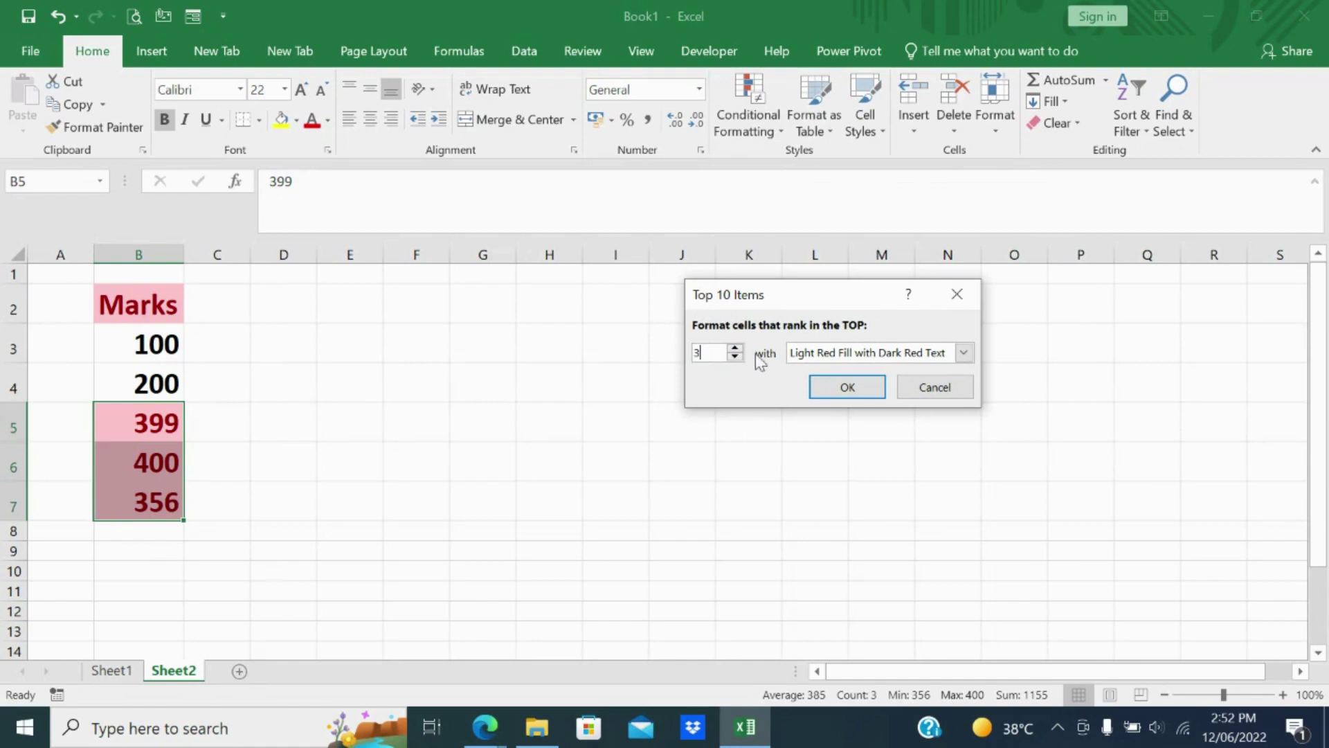
click(818, 386)
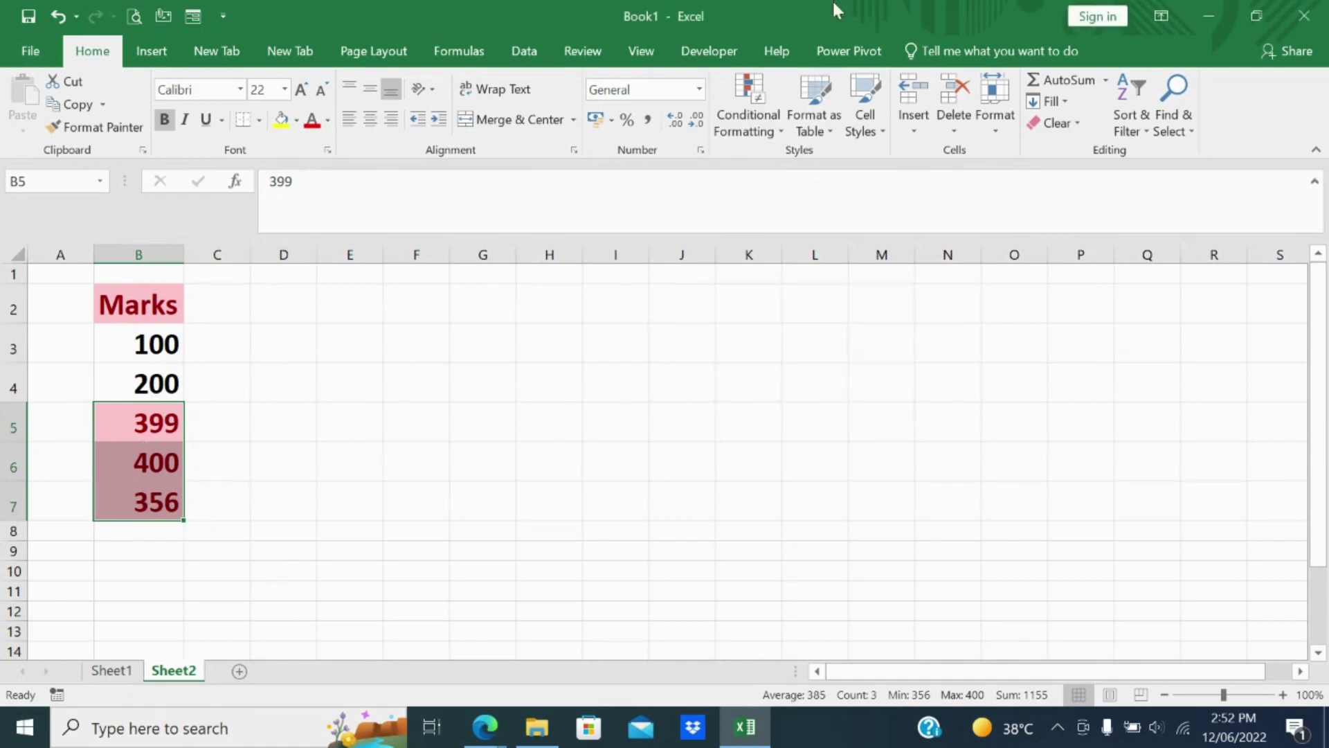
- Add green solid fill data bars to the marks in B5:B7
click(749, 114)
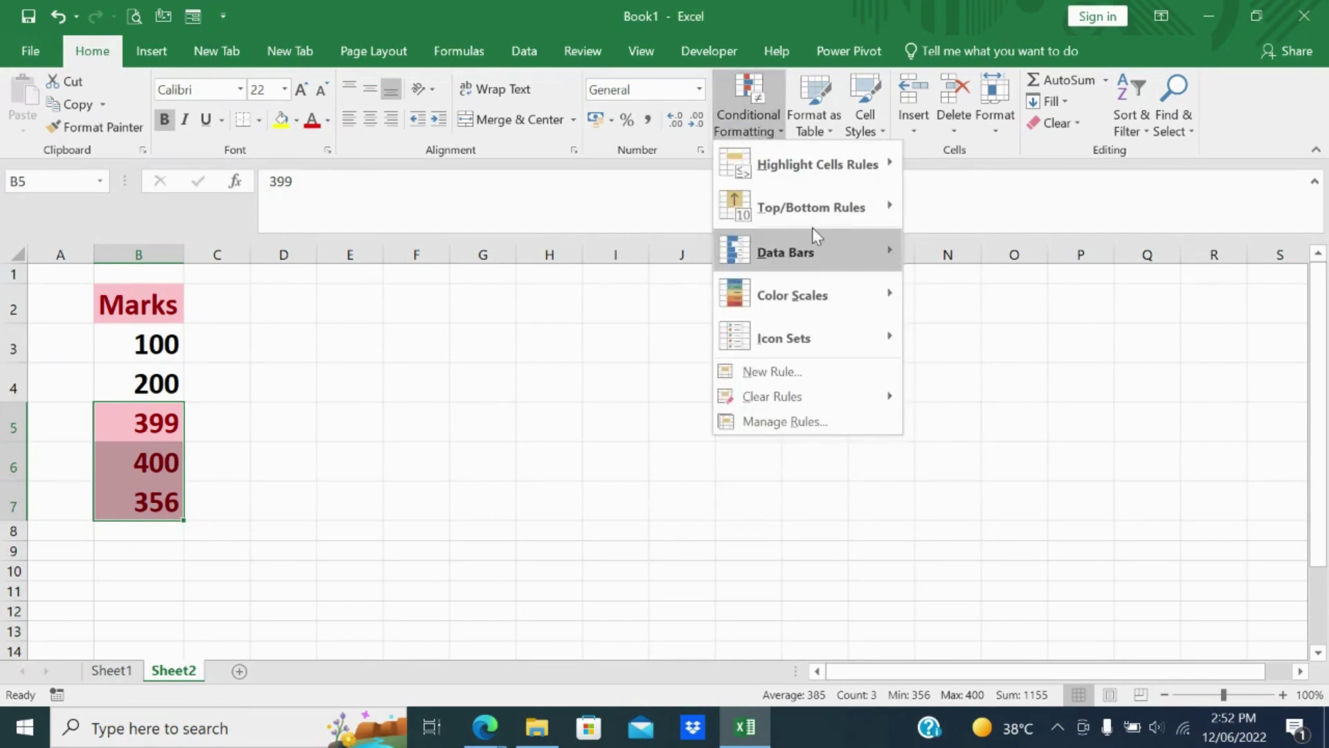
mouse_move(865, 207)
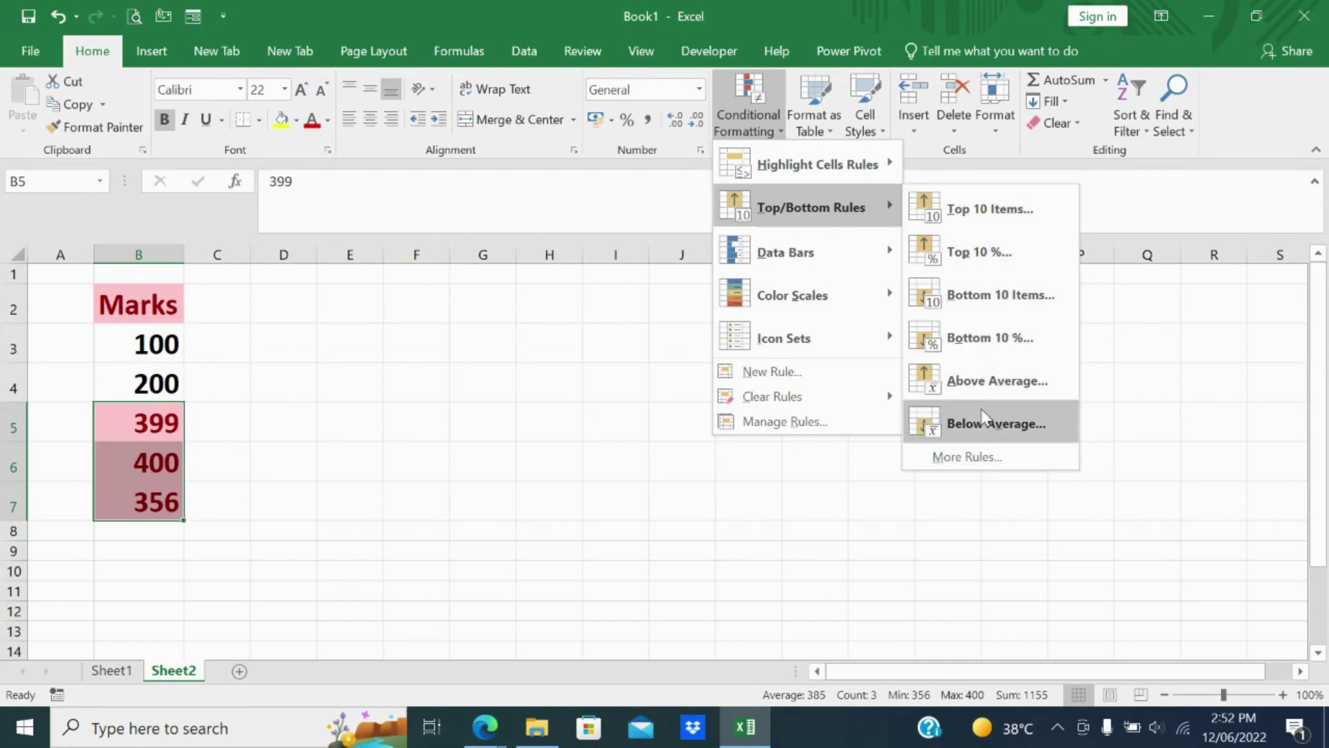
mouse_move(869, 272)
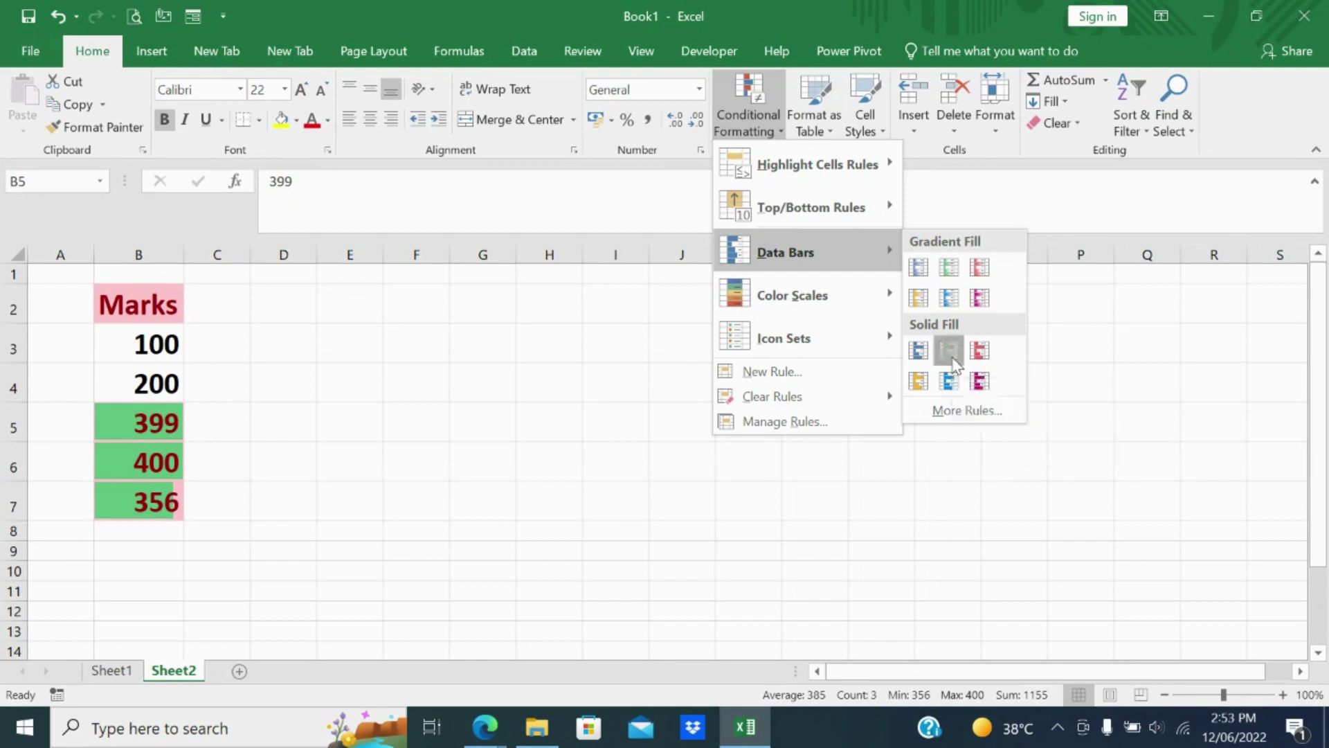
click(949, 351)
click(186, 557)
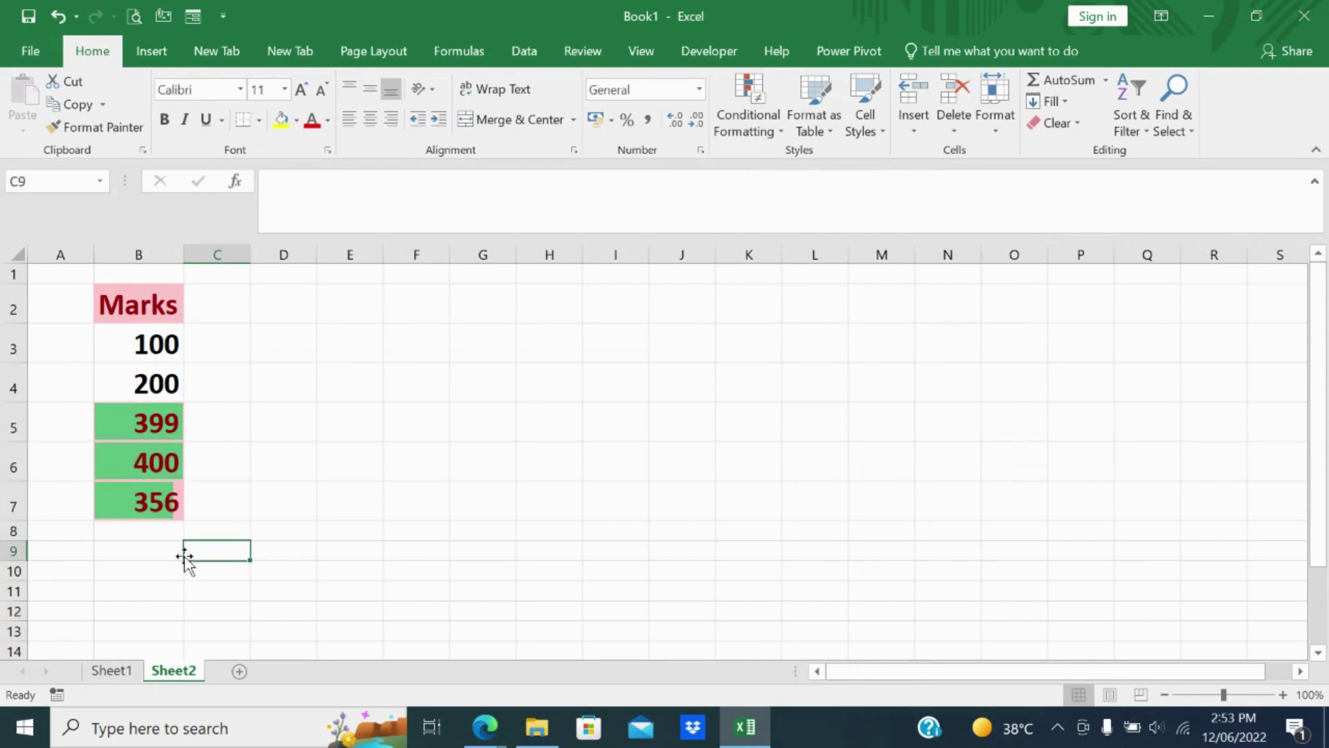
- Examine how the data bars in cells B5 to B7 compare with the marks they hold
click(154, 496)
click(144, 461)
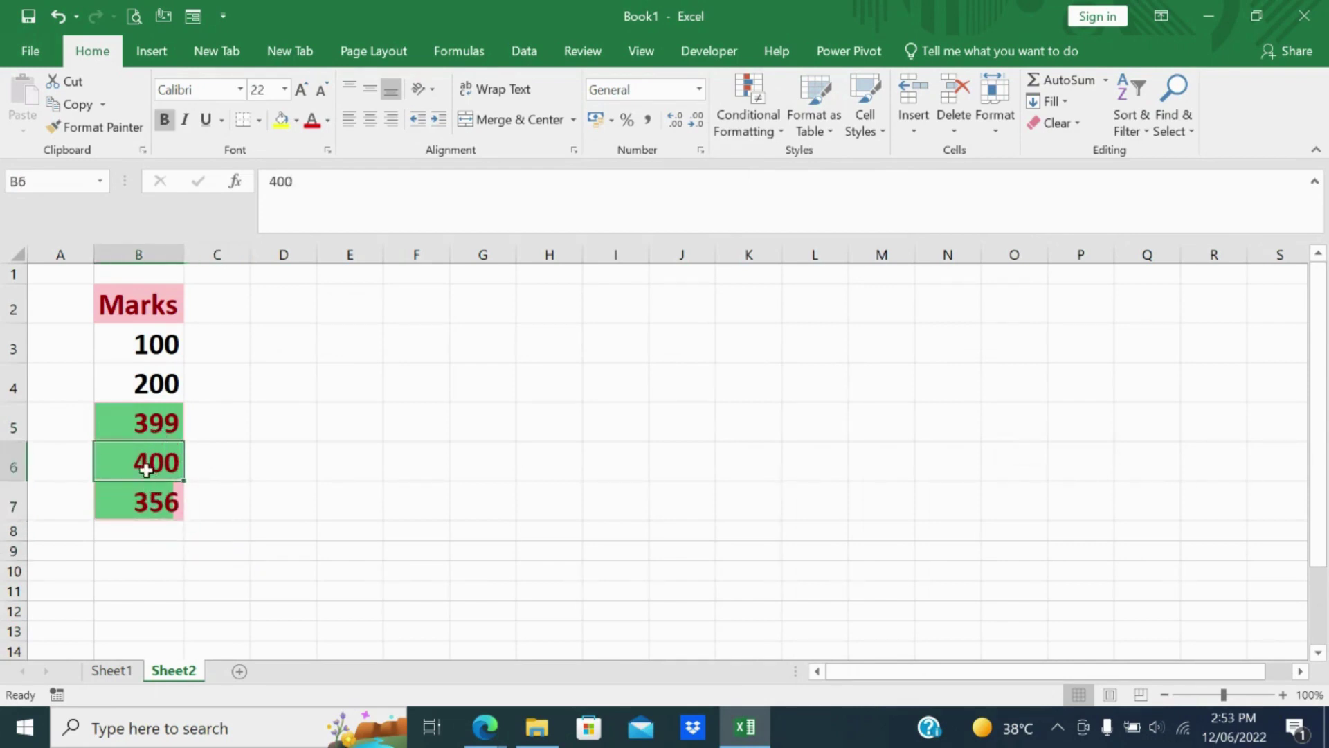
click(149, 508)
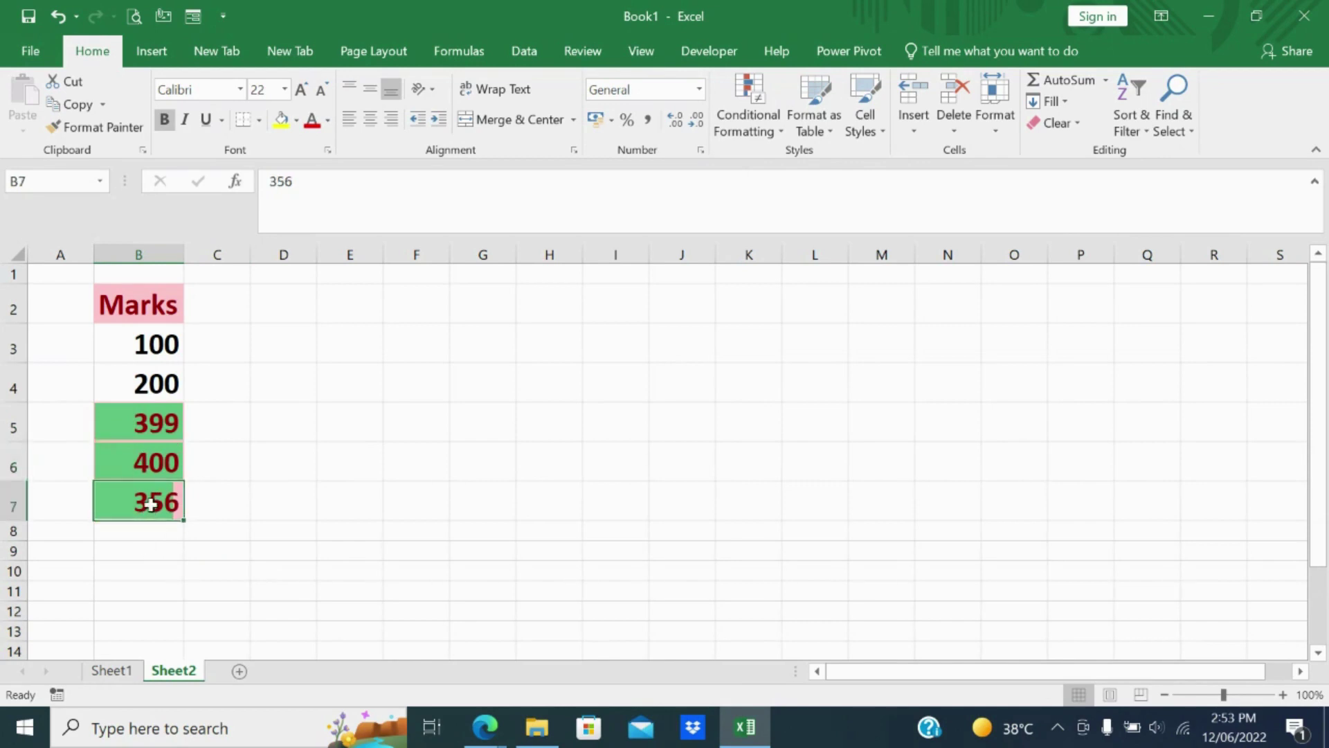
click(161, 425)
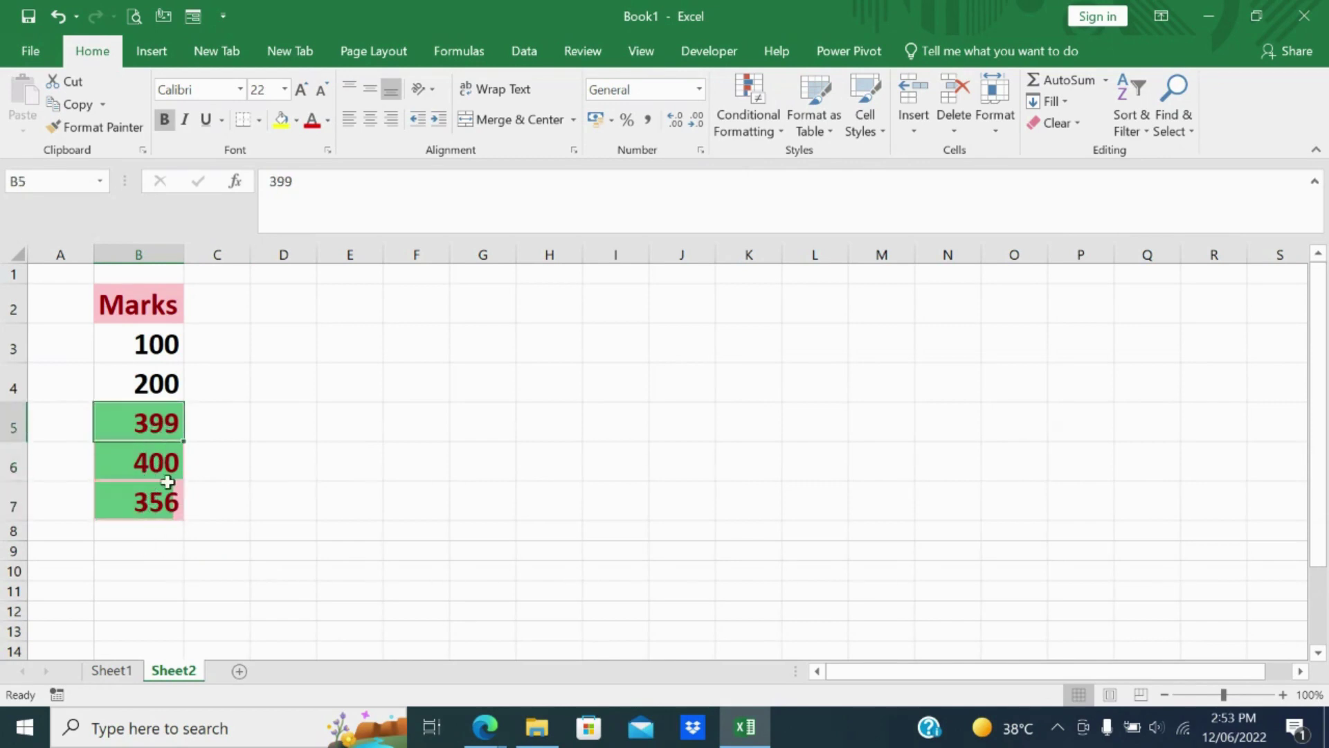
click(173, 466)
click(169, 424)
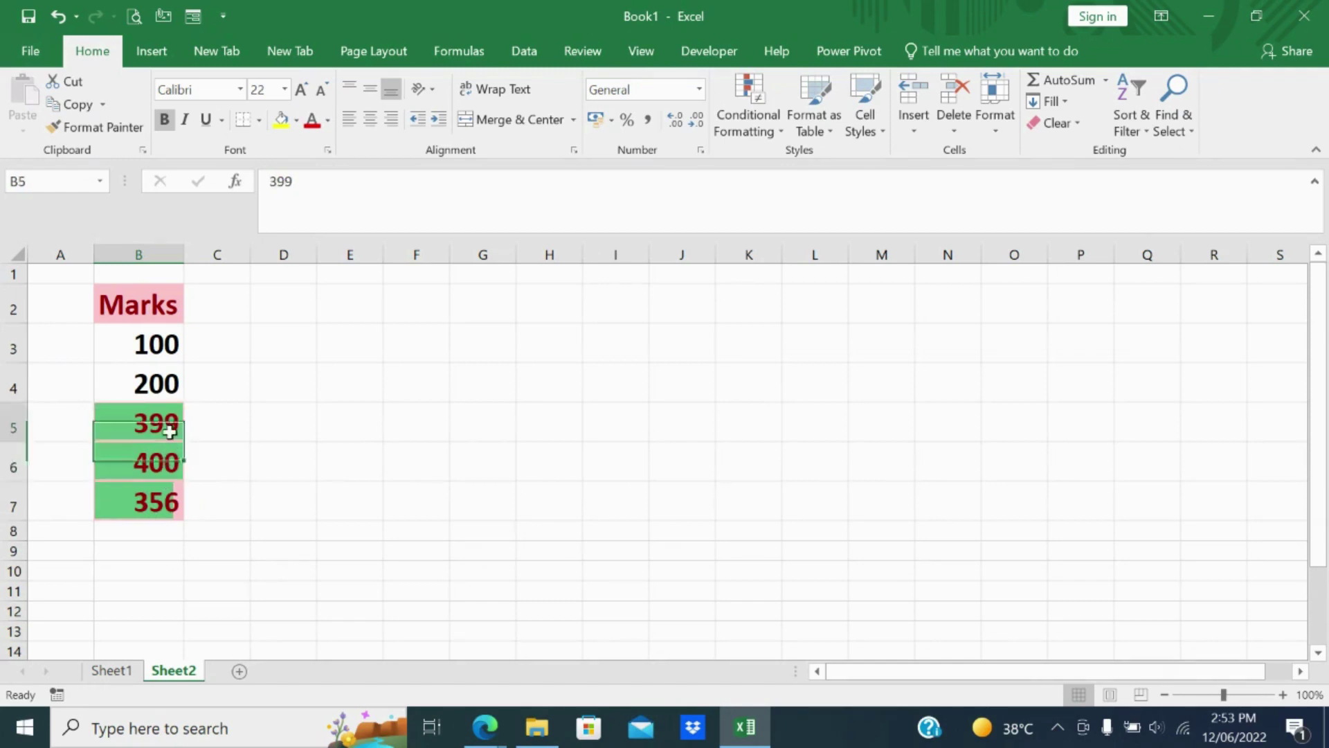
click(168, 462)
click(167, 493)
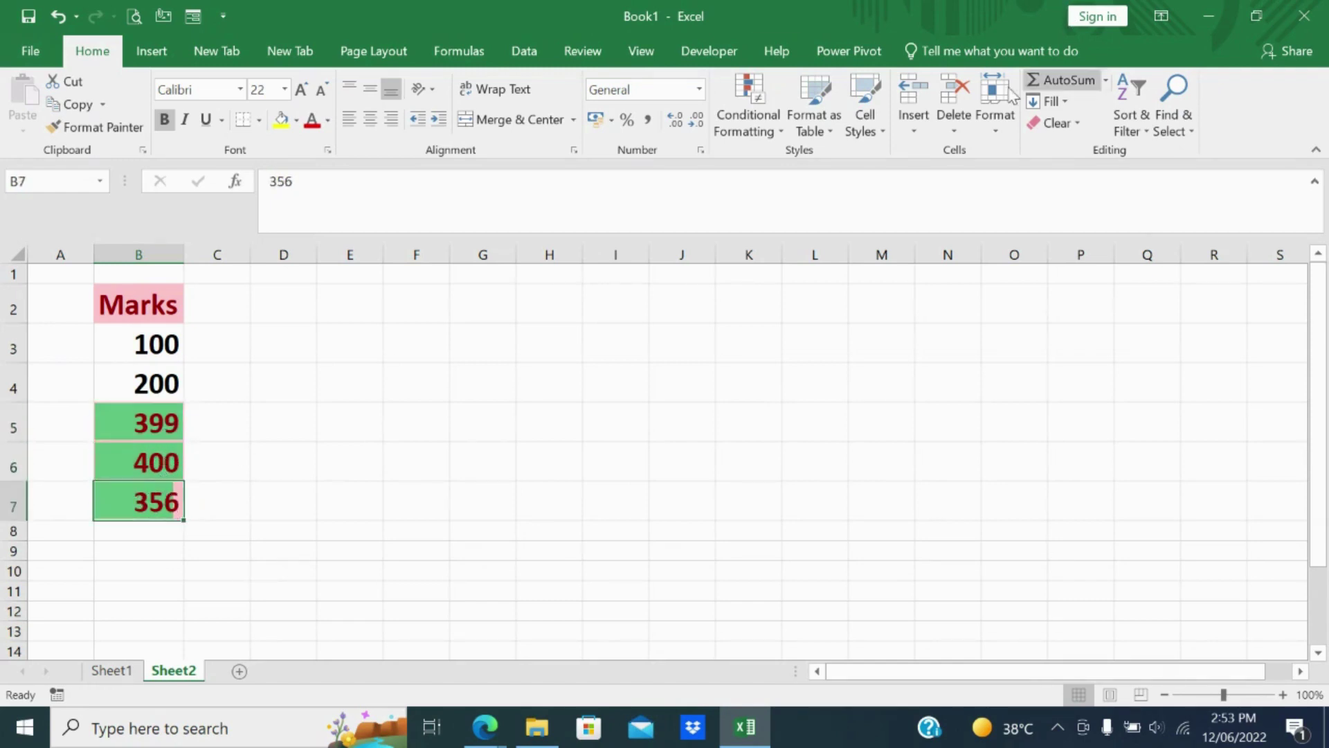
- Apply the red-yellow-green color scale to the mark in B7
click(746, 128)
mouse_move(797, 261)
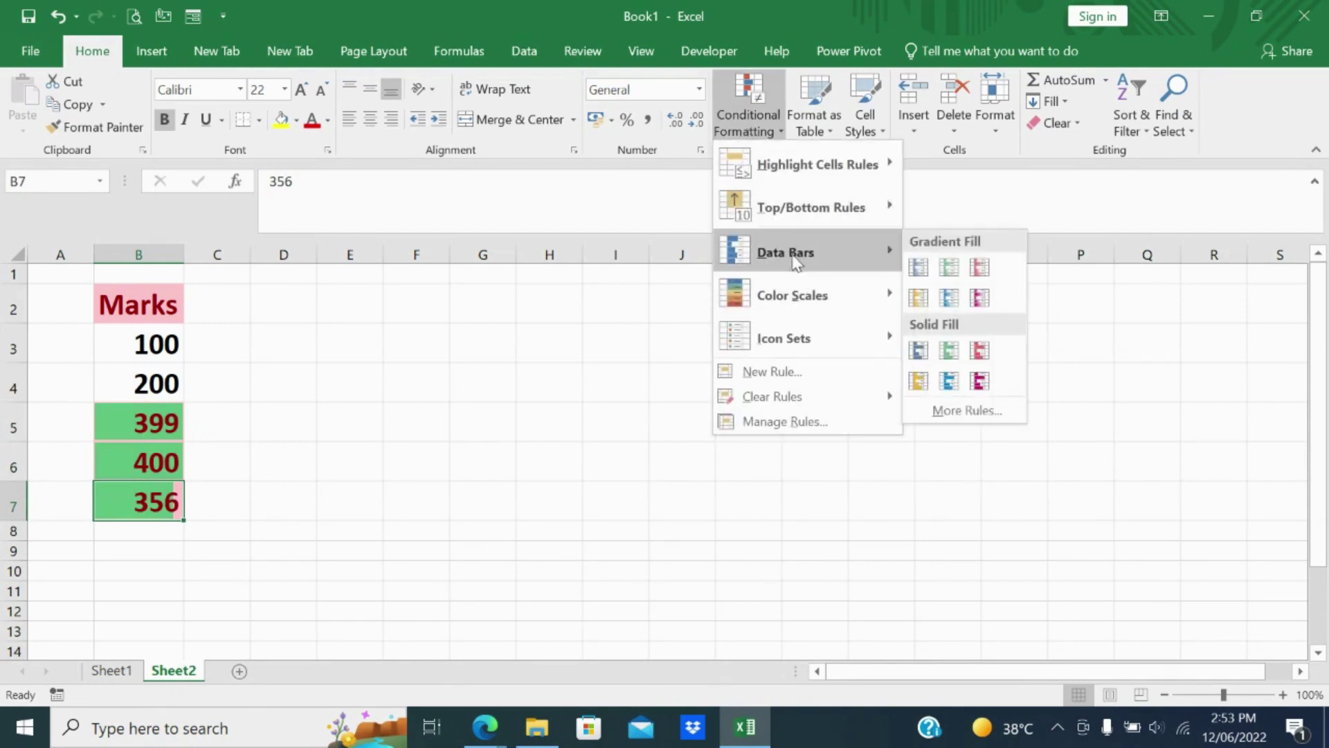
mouse_move(784, 292)
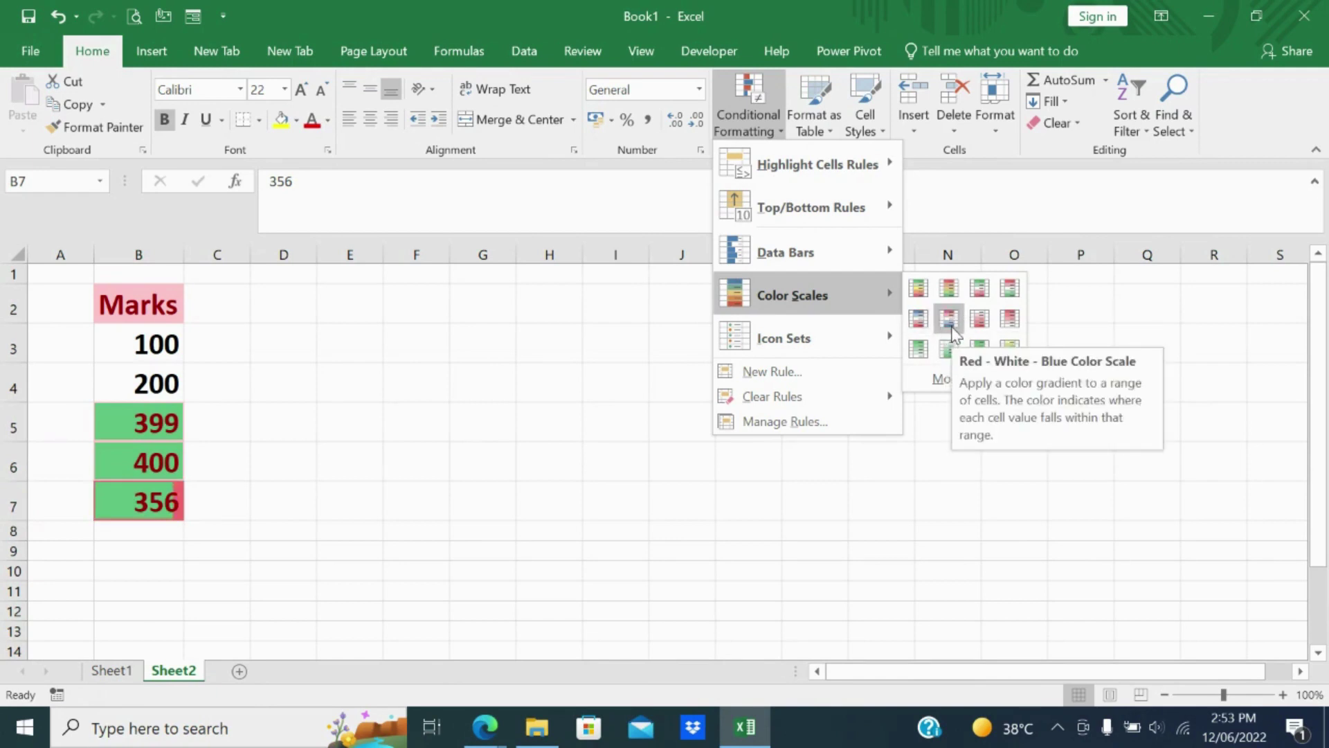
click(949, 287)
click(254, 566)
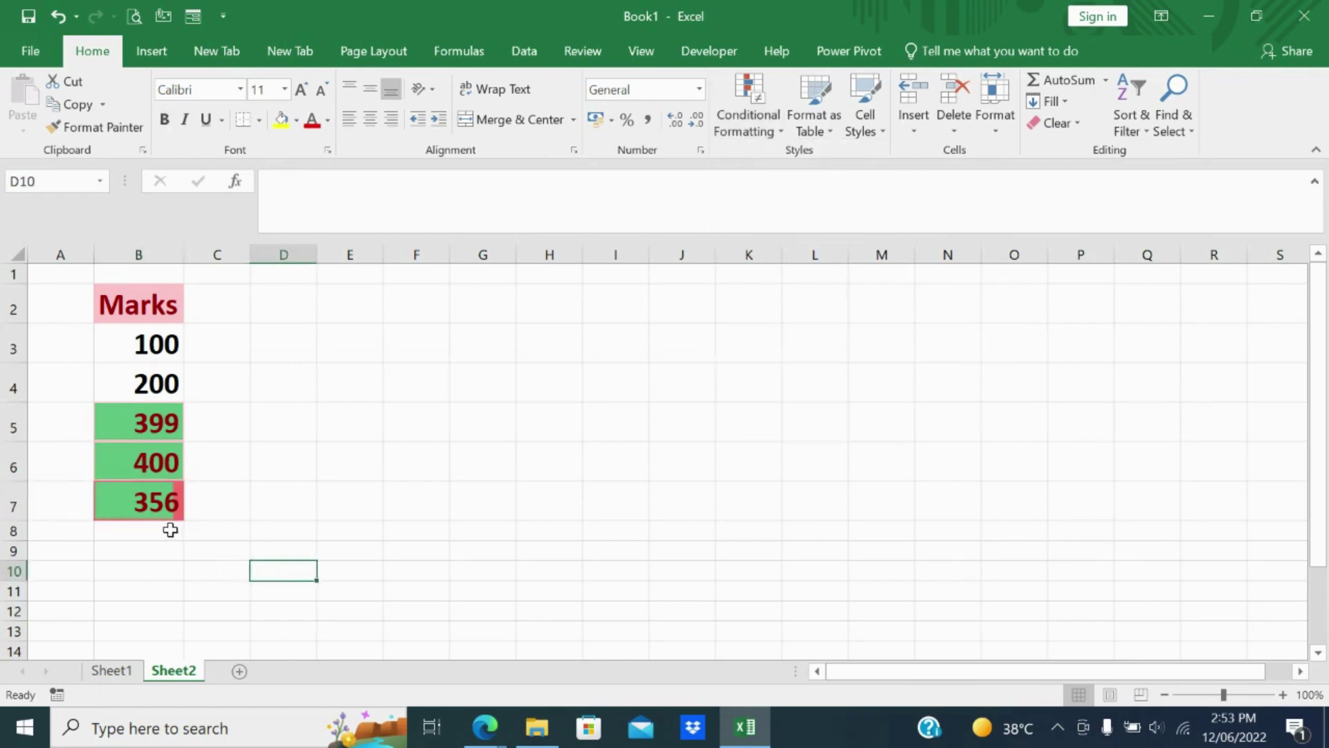
click(143, 449)
click(141, 424)
click(139, 532)
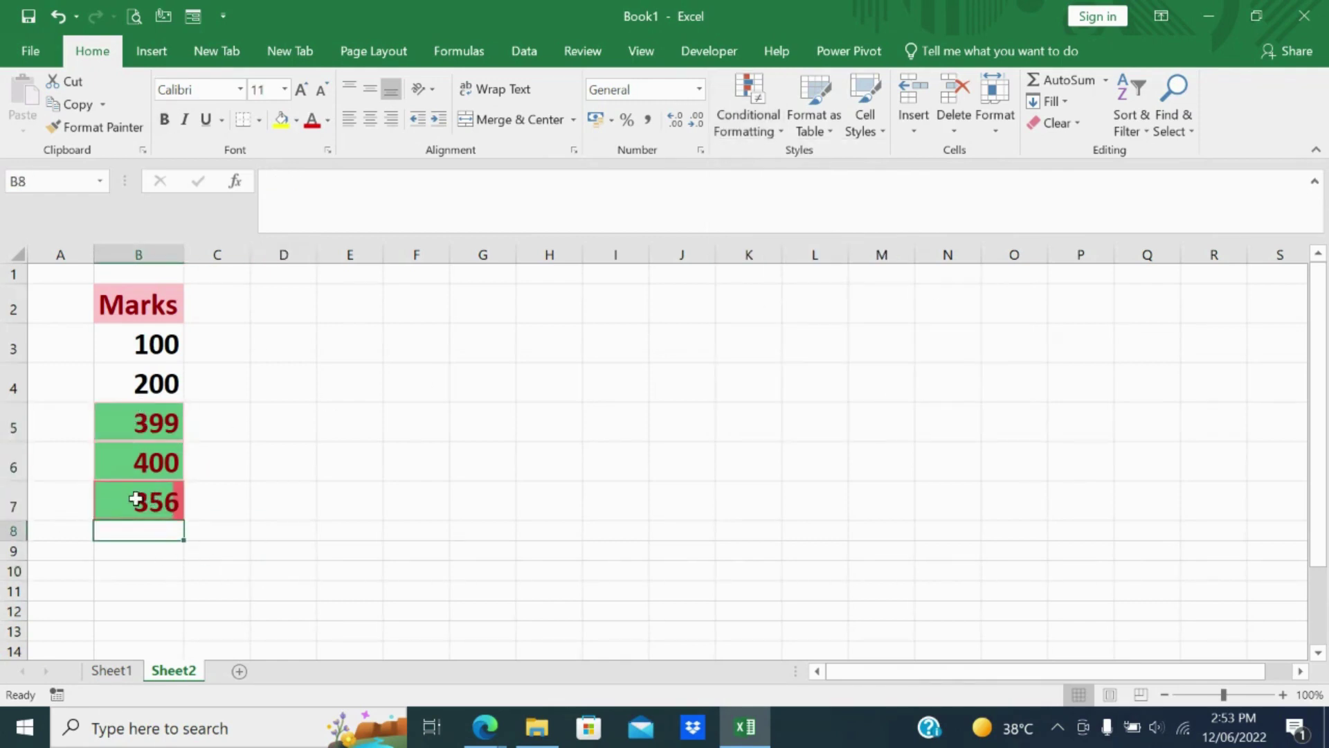
- Add the four-circle red-to-black icon set to the mark in B7
click(137, 500)
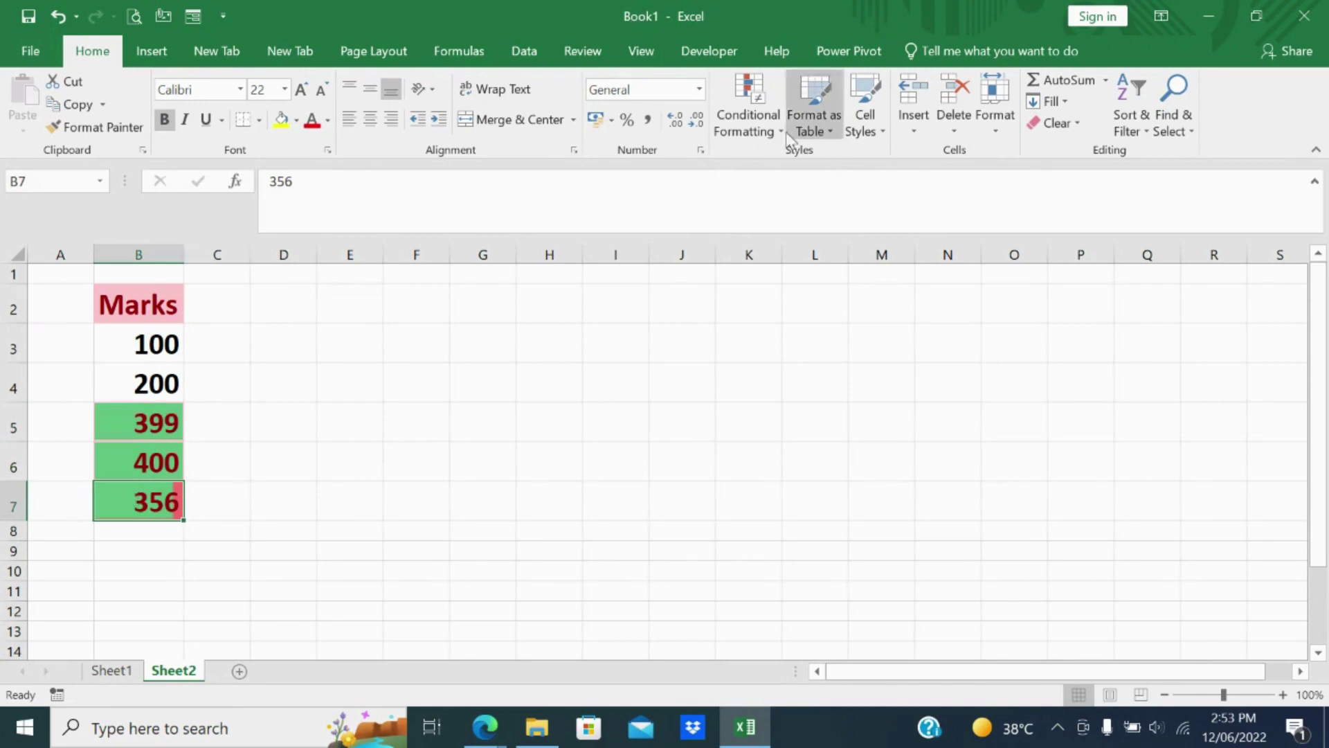
click(748, 118)
mouse_move(766, 356)
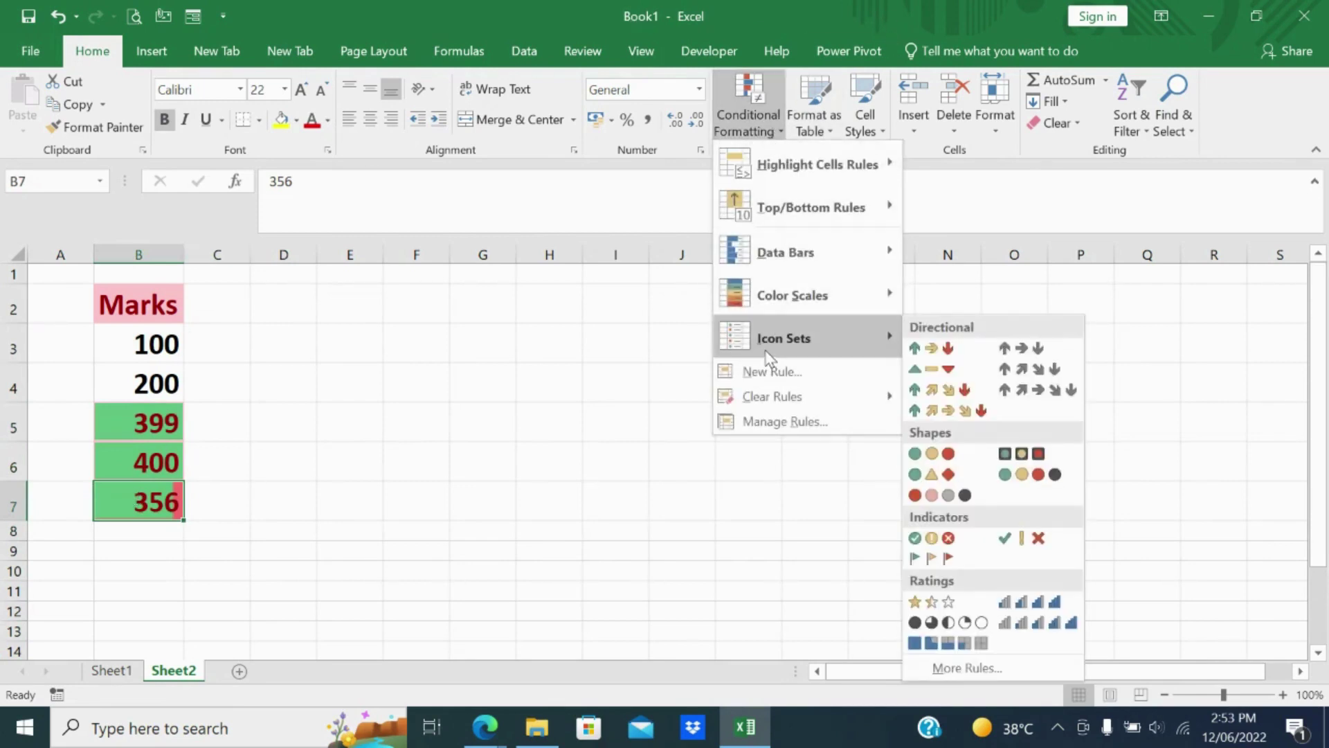
click(928, 495)
click(416, 346)
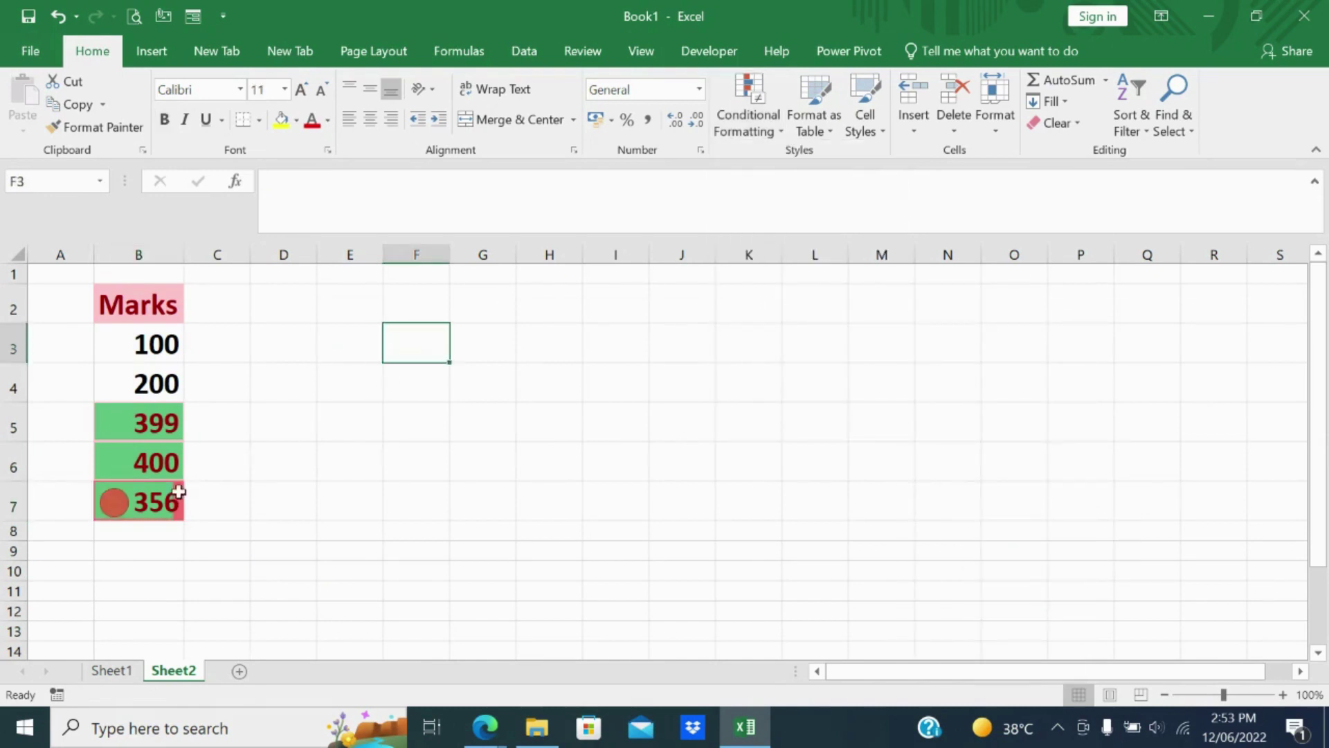
- Examine the rule types available for a new formatting rule on B7, closing the dialog without adding a rule
click(170, 493)
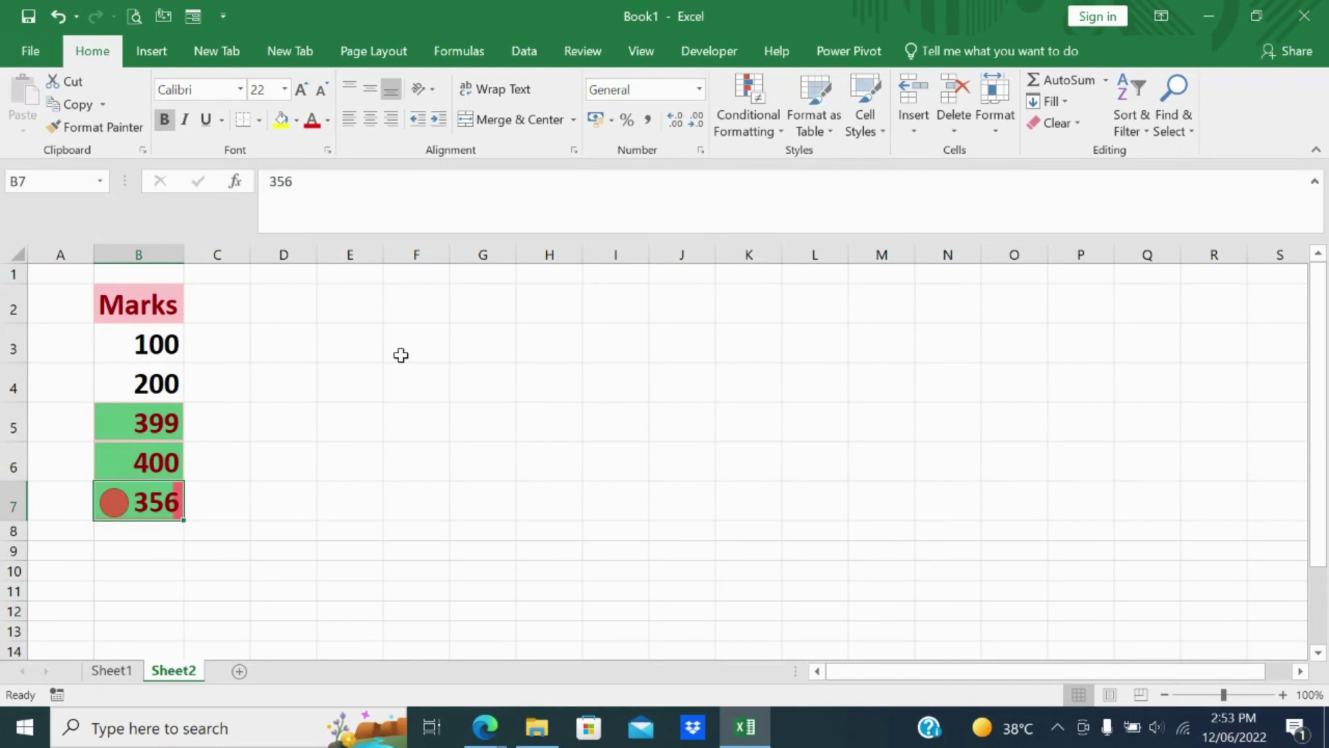
click(781, 129)
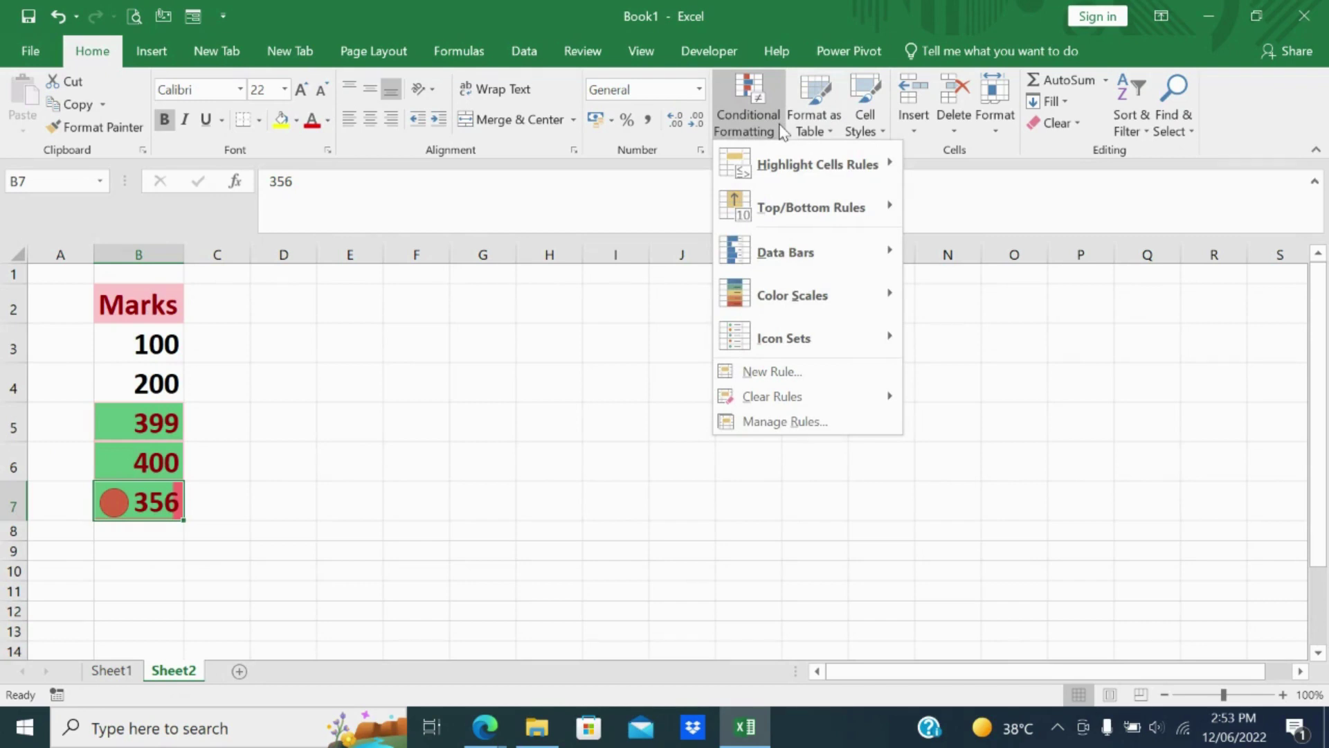
click(831, 378)
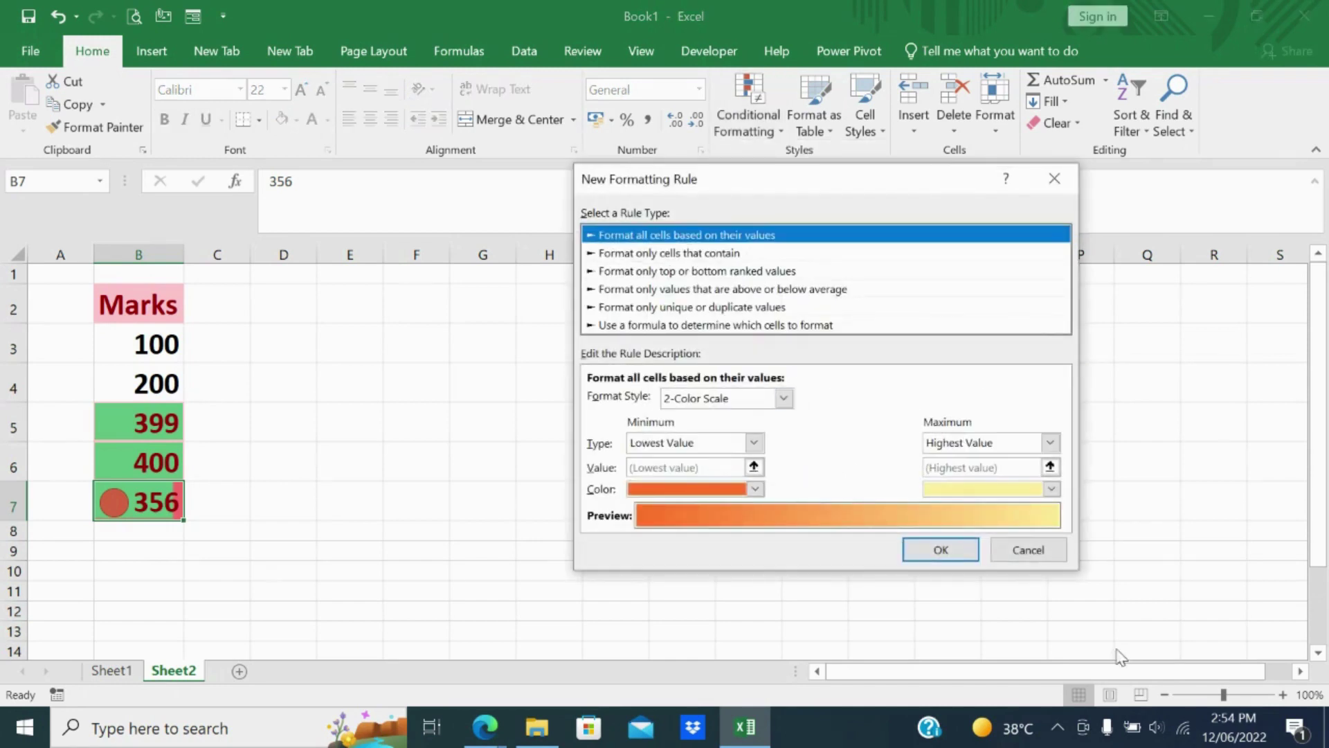
click(1029, 550)
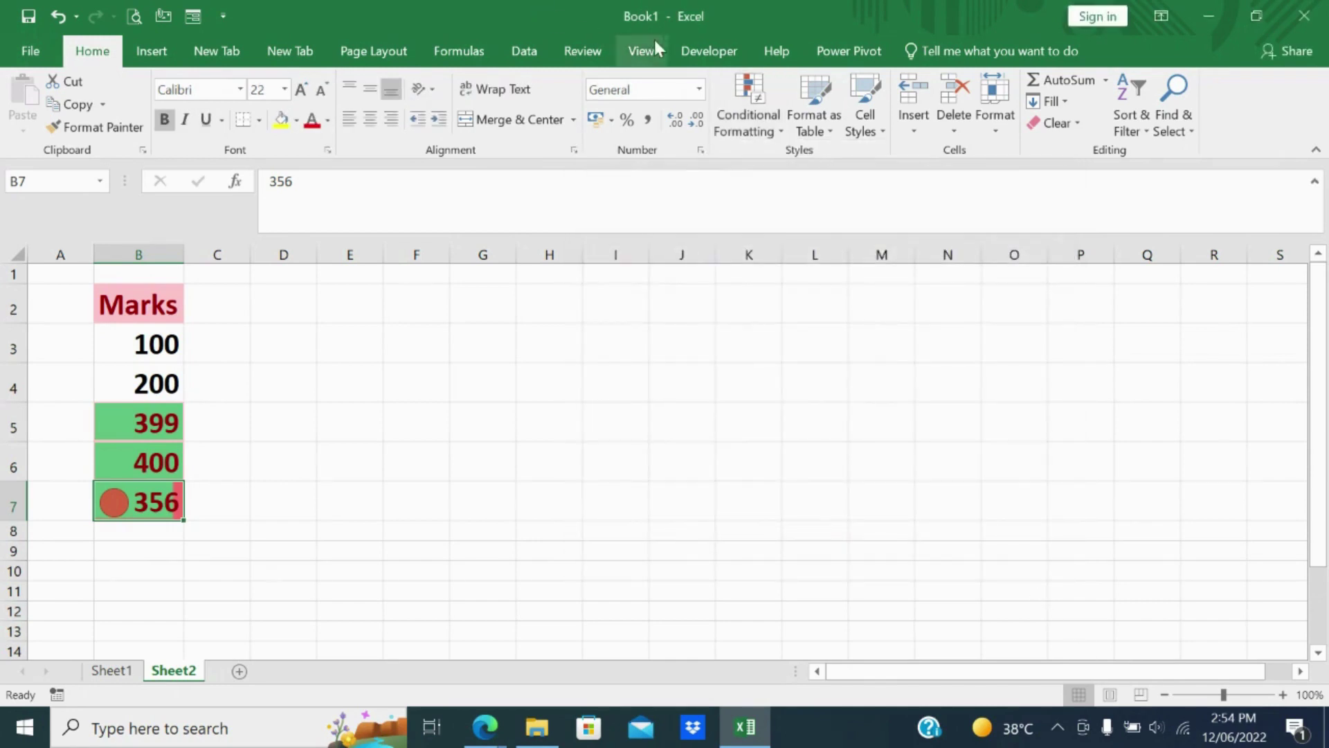
click(746, 121)
click(787, 374)
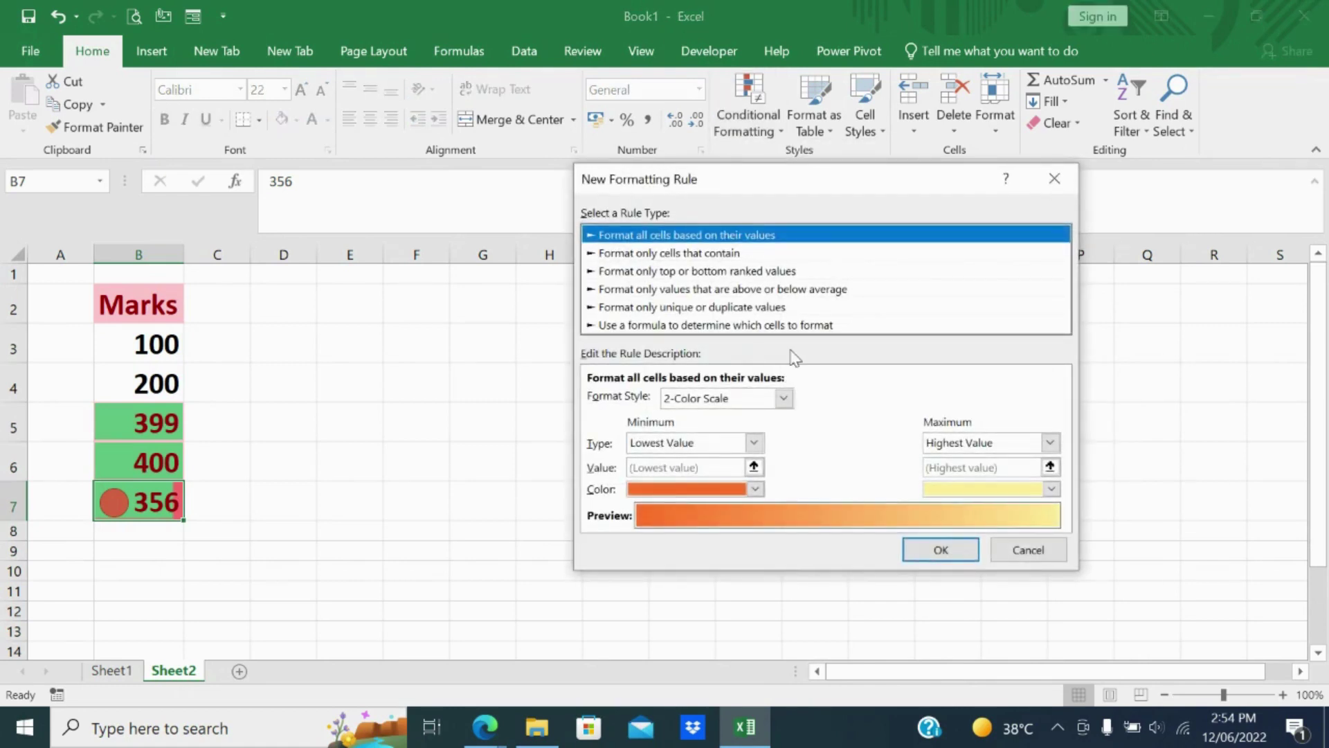
click(1010, 558)
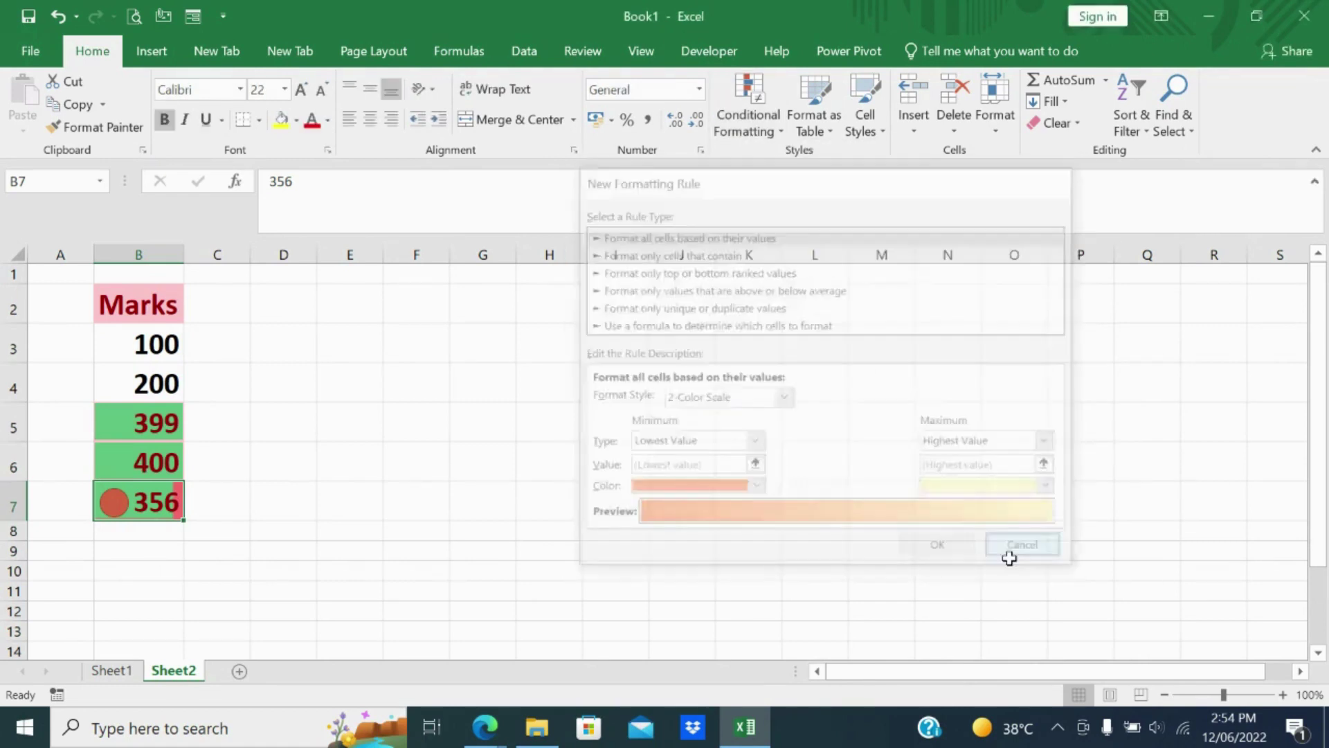
- Clear the conditional formatting rules from cell B7 only
click(745, 124)
mouse_move(777, 395)
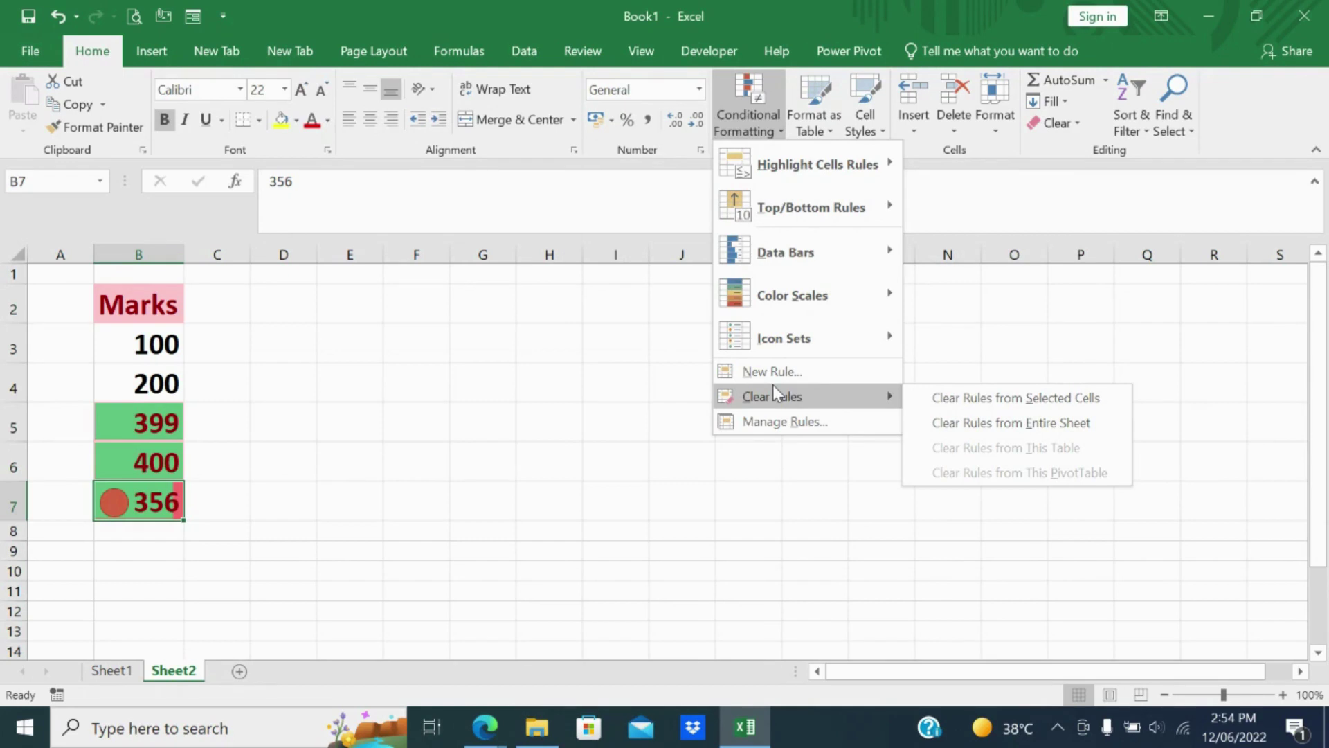
click(964, 401)
click(682, 460)
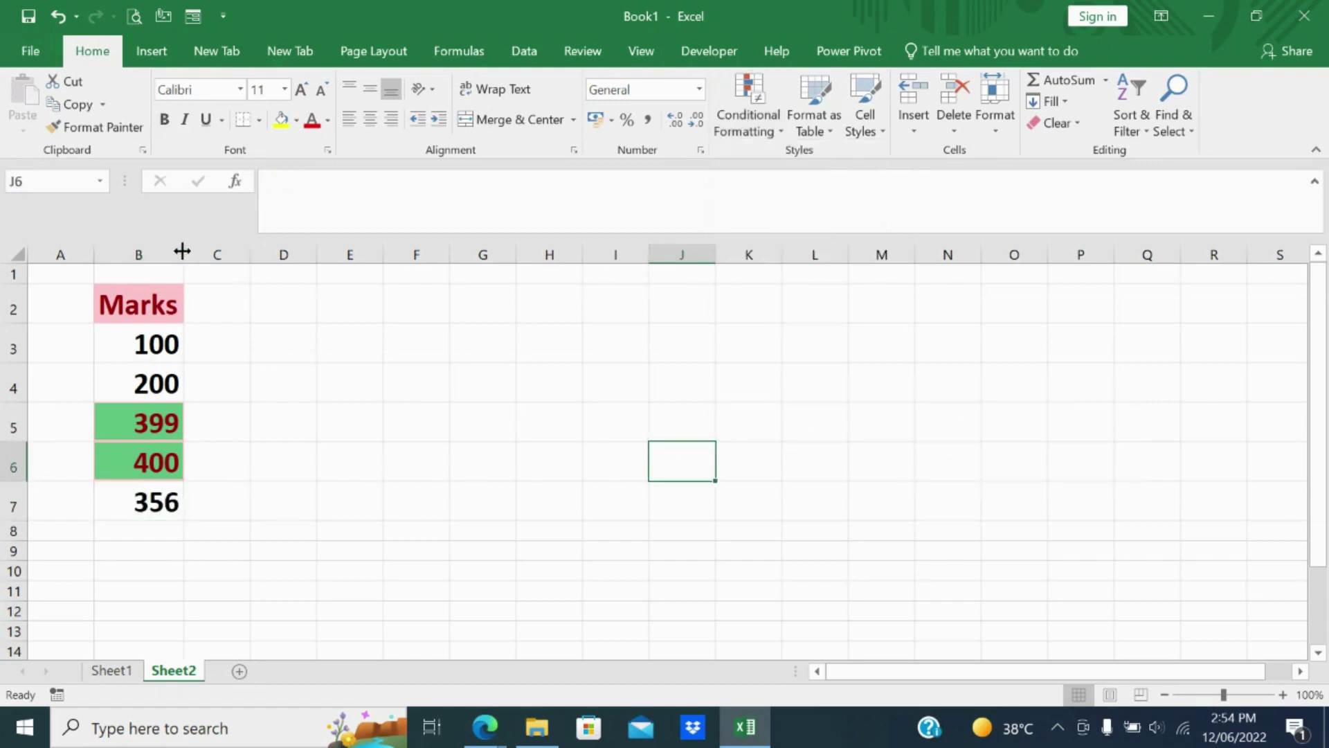
- Clear the conditional formatting rules from all of column B
click(162, 245)
click(767, 110)
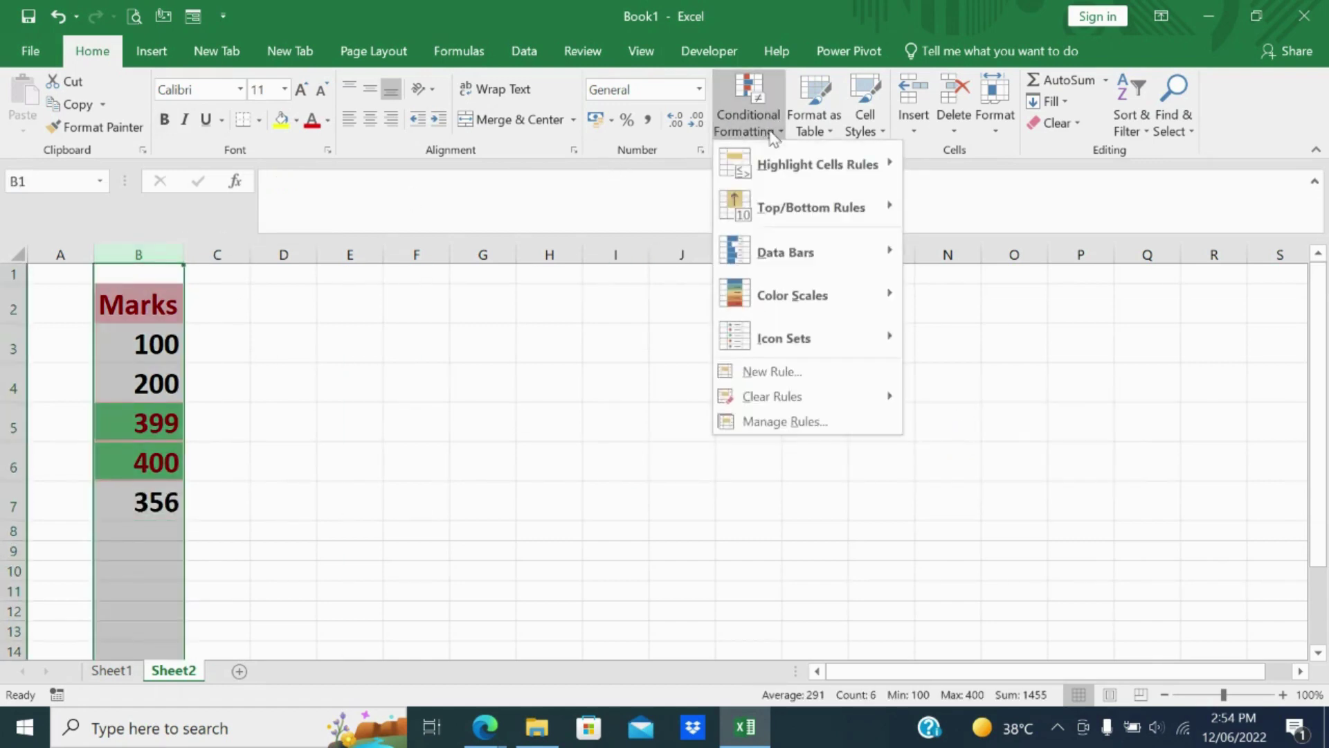
mouse_move(866, 396)
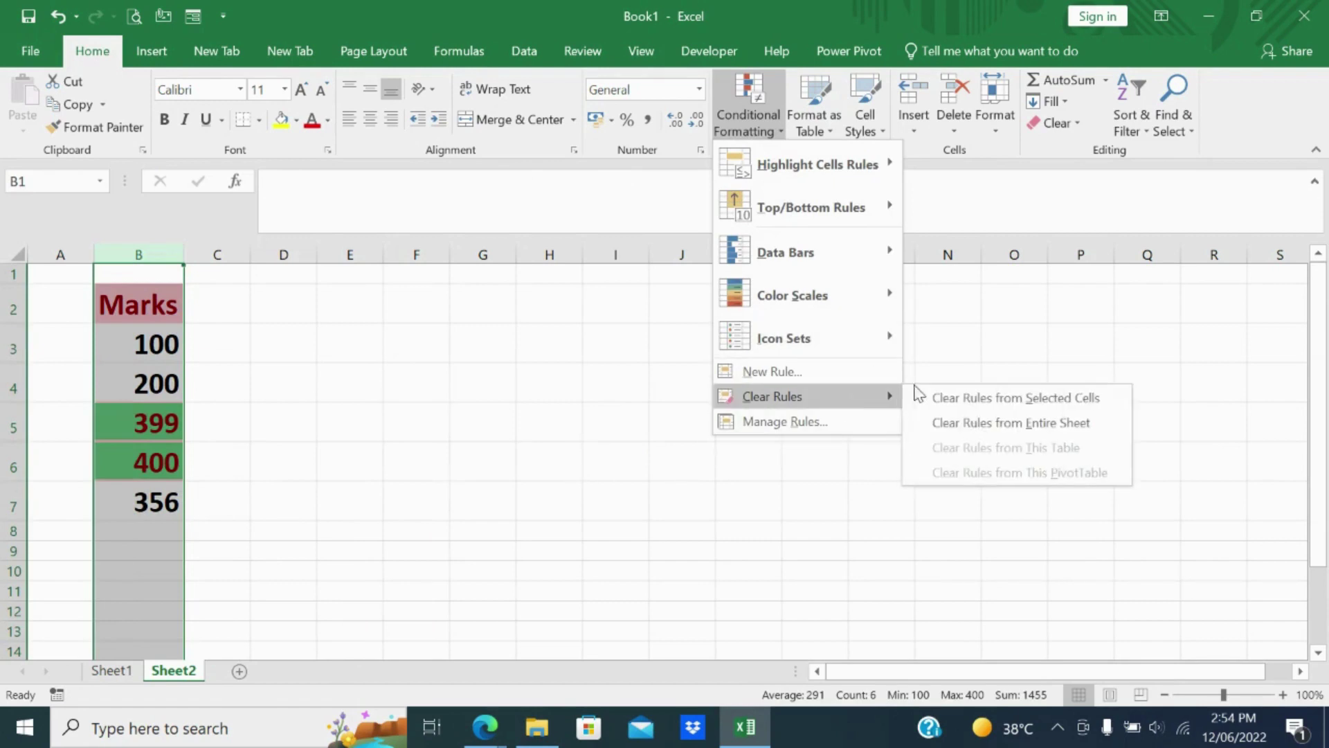
click(968, 402)
click(947, 391)
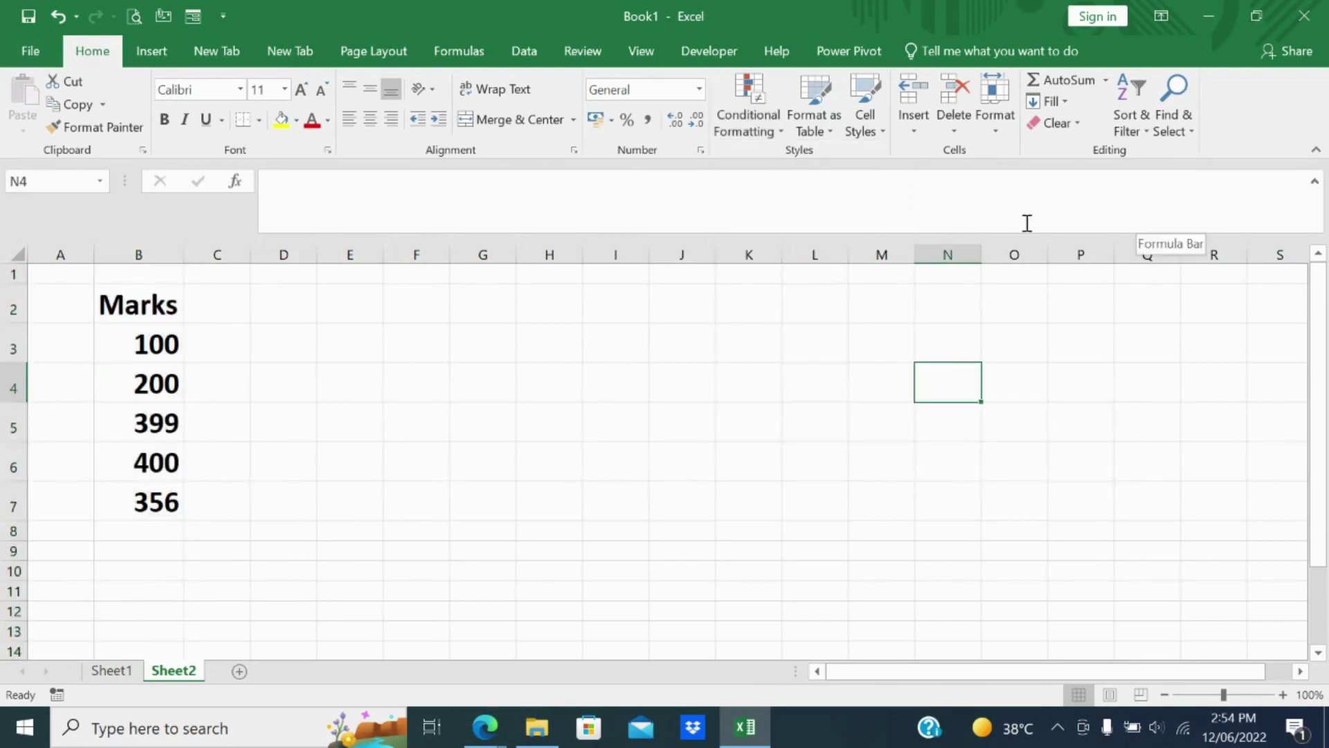
click(751, 125)
click(645, 468)
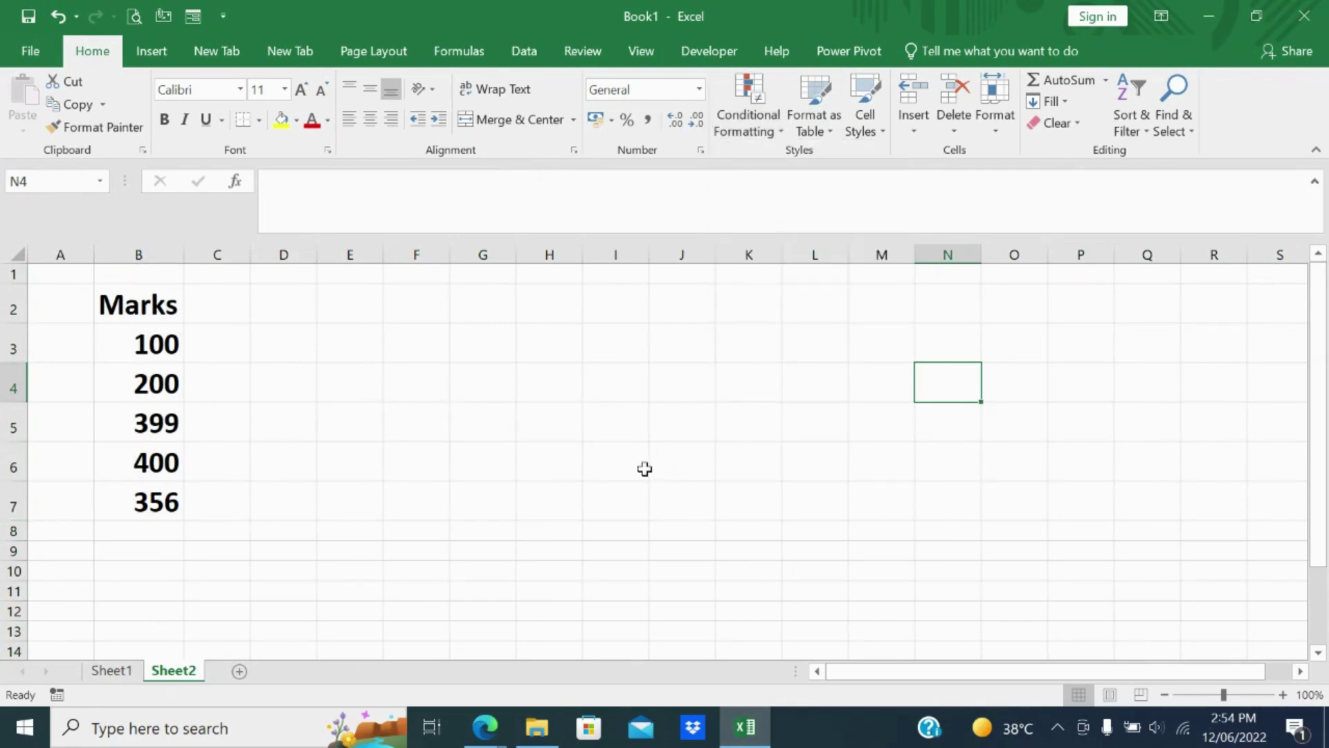